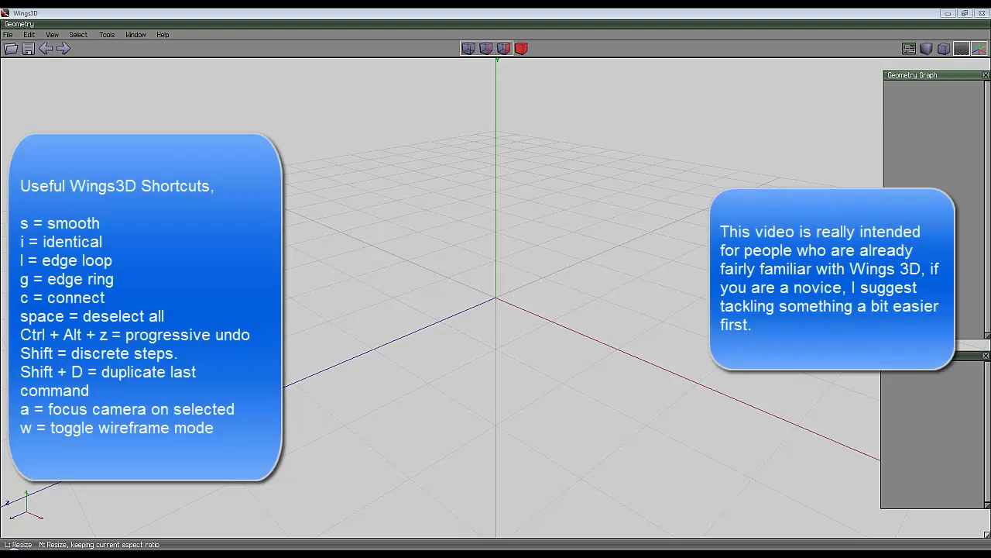
# - Look through the medicine carton photos and the Radio.jpg photo in Windows Photo Viewer
pyautogui.hotkey('alt', 'Tab')
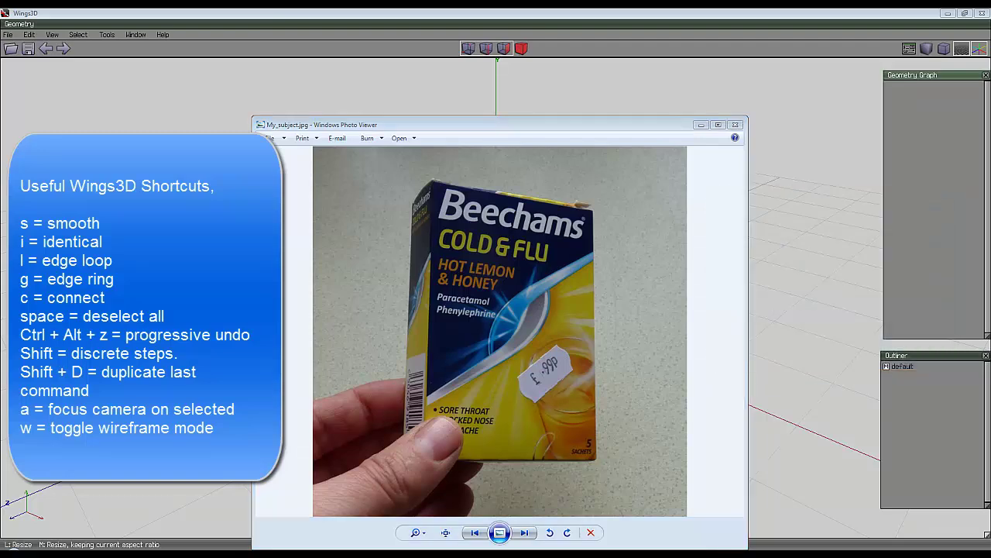
pyautogui.press('Right')
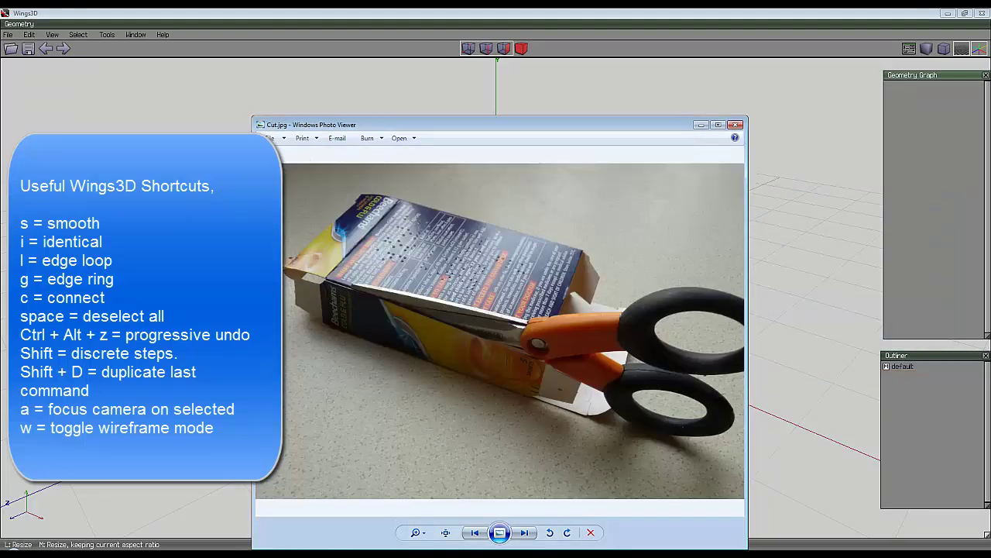
pyautogui.press('Right')
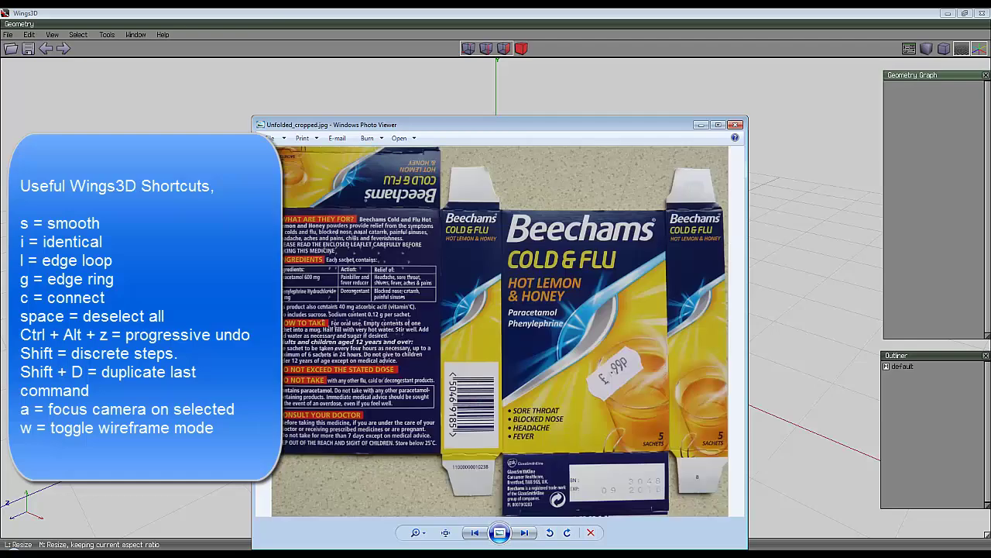
pyautogui.press('Left')
pyautogui.press('Left')
pyautogui.click(734, 124)
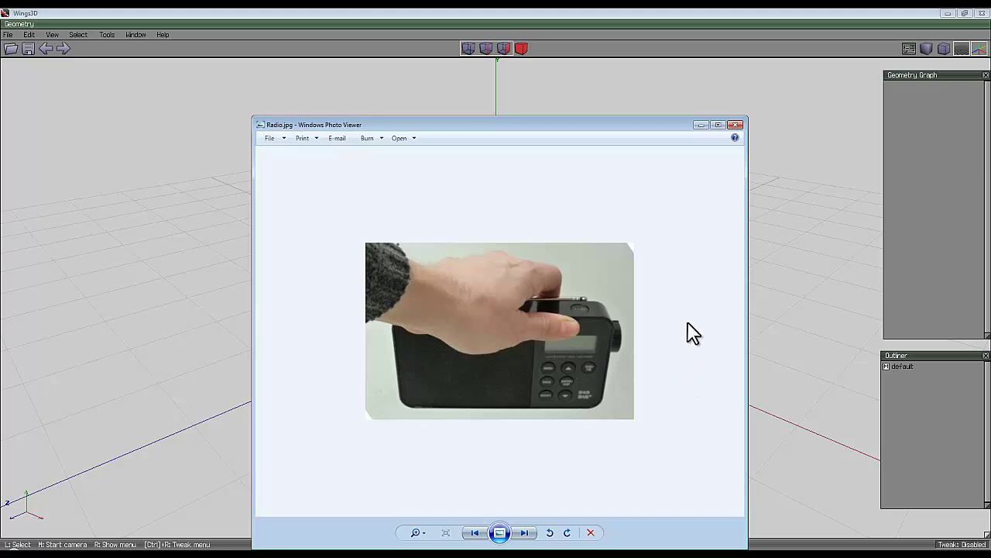
pyautogui.click(734, 125)
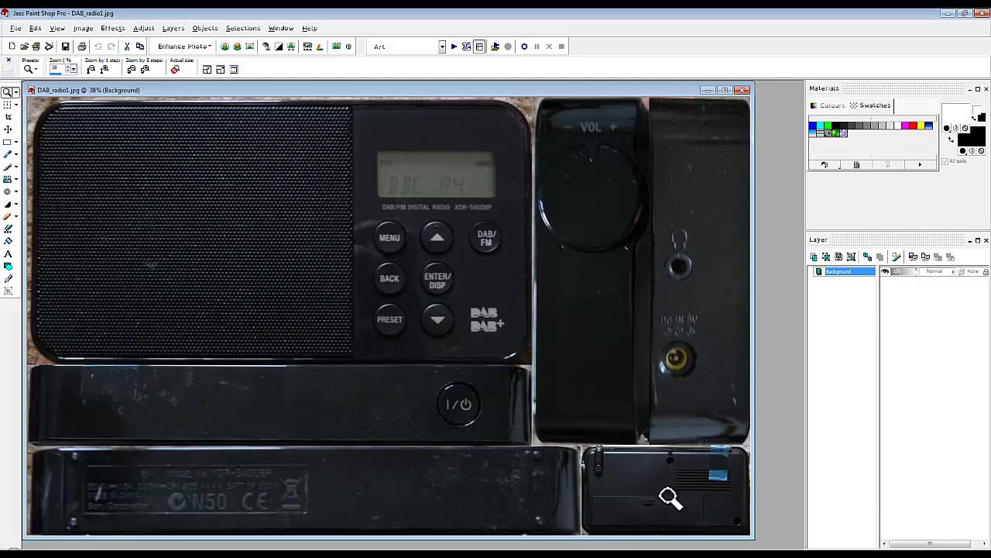
# - Review the radio photo over the DAB_radio1.jpg reference sheet and return to Wings 3D
pyautogui.hotkey('alt', 'Tab')
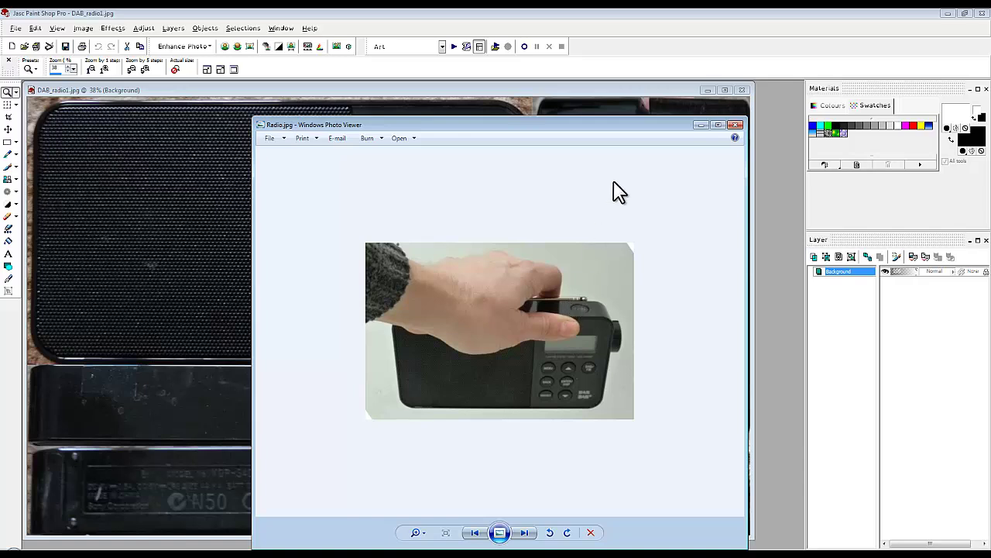
pyautogui.click(737, 126)
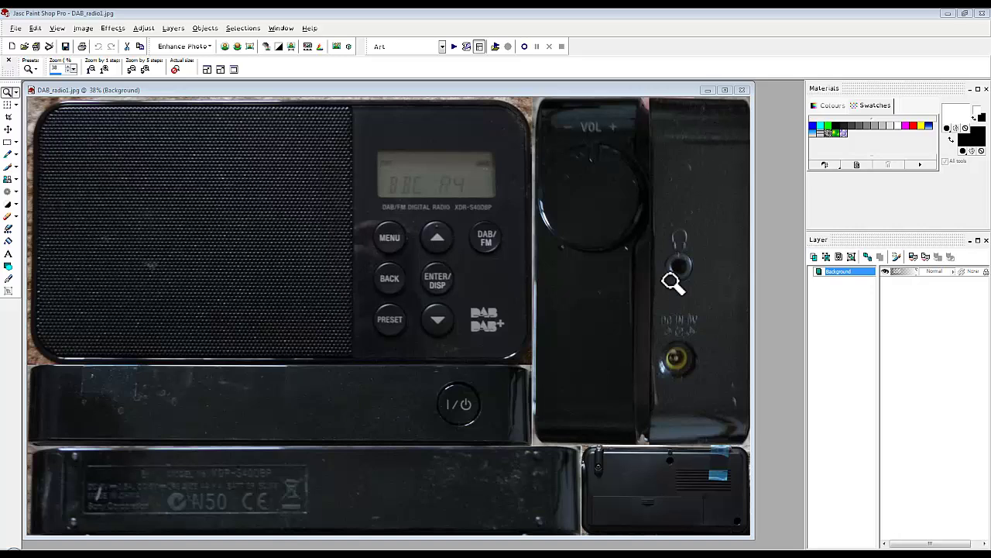
pyautogui.moveTo(237, 554)
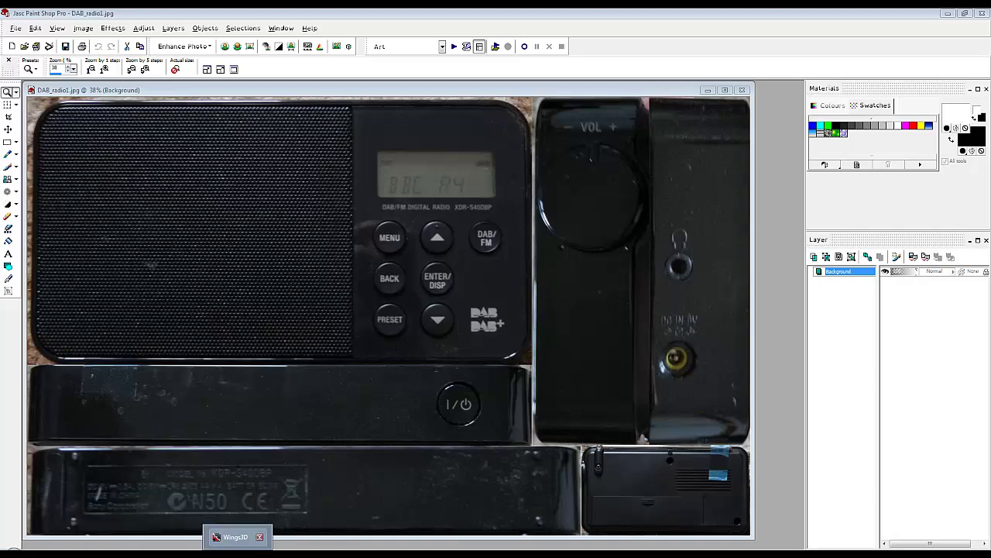
pyautogui.click(235, 537)
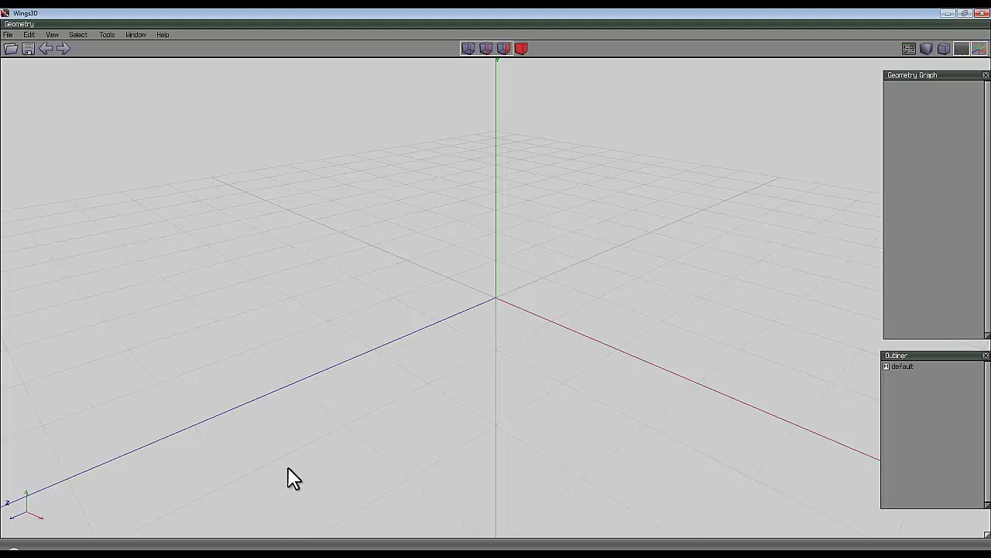
pyautogui.rightClick(414, 152)
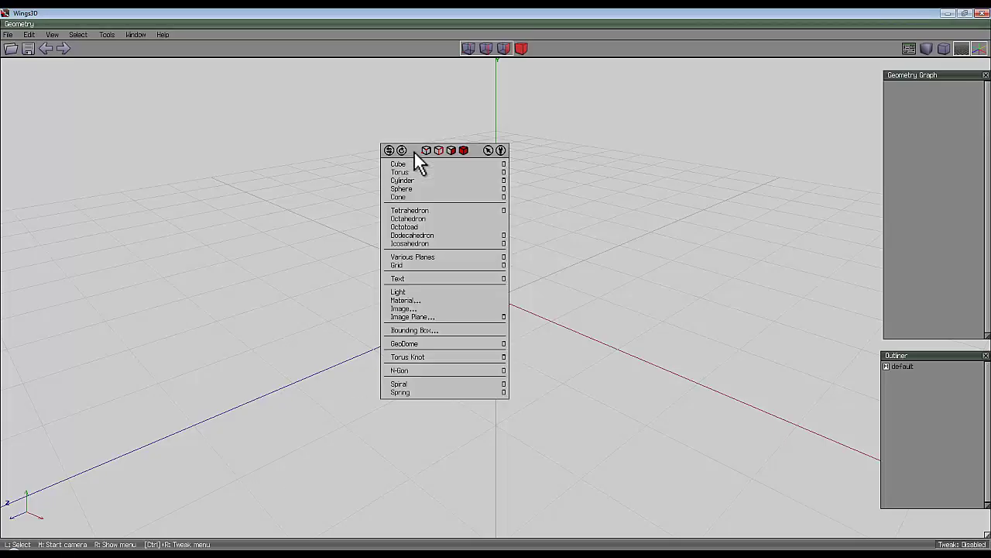
pyautogui.click(503, 164)
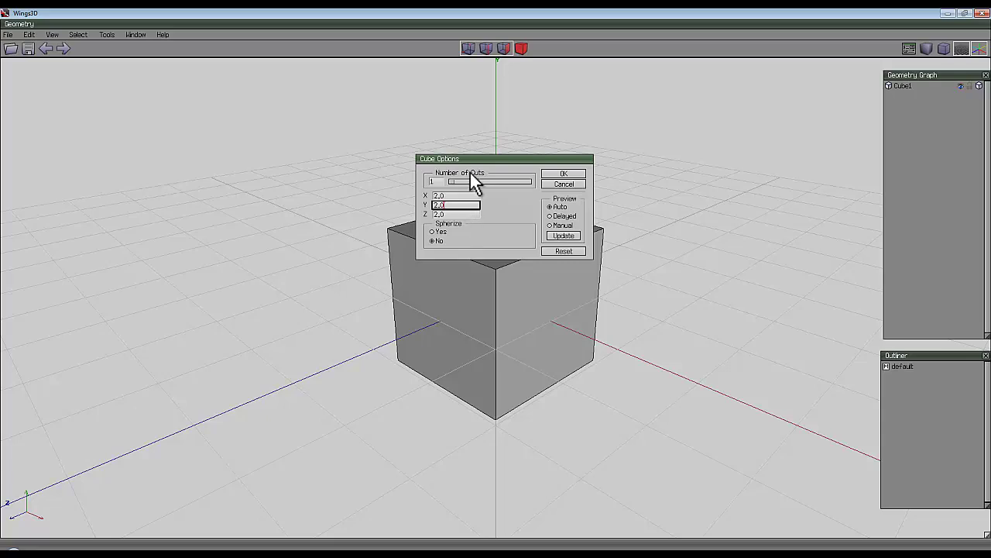
pyautogui.moveTo(480, 161); pyautogui.dragTo(454, 231)
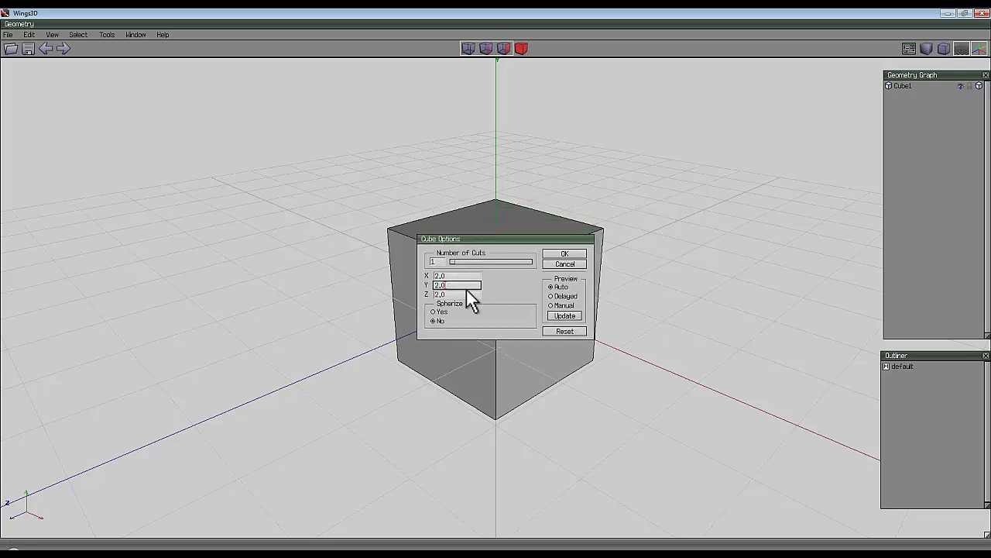
pyautogui.click(566, 264)
# - Begin a new cube with custom dimensions and set its X size to 18
pyautogui.rightClick(475, 134)
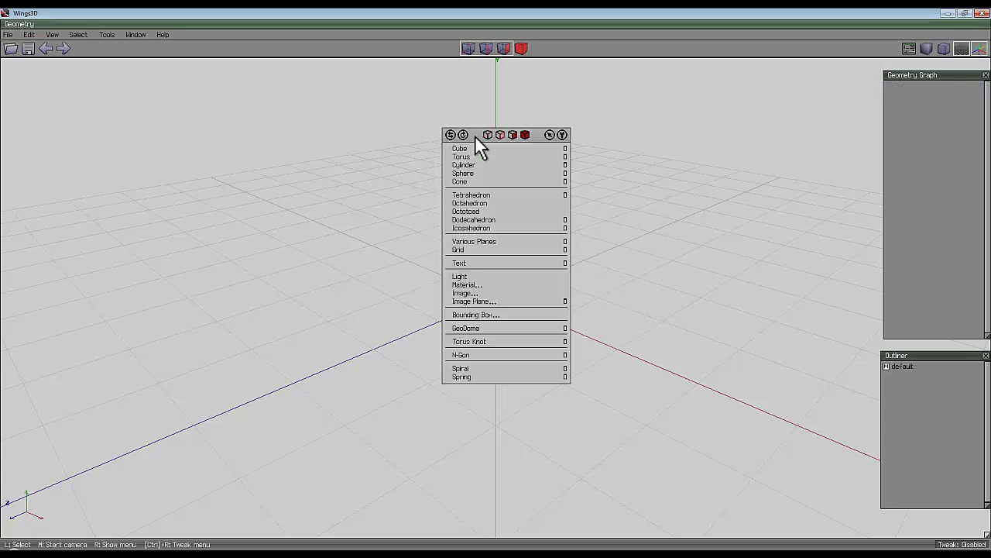
pyautogui.click(565, 149)
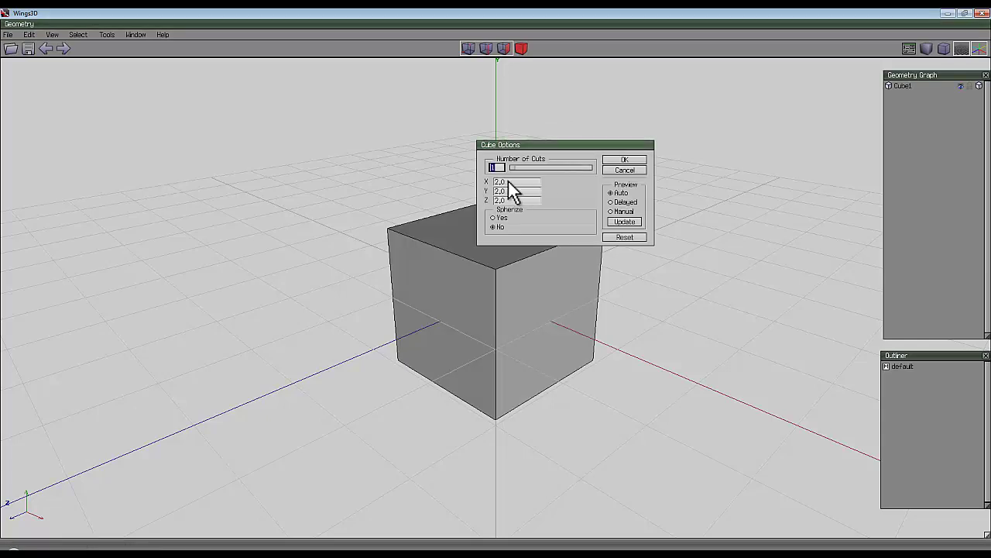
pyautogui.click(508, 181)
pyautogui.press('BackSpace')
pyautogui.press('BackSpace')
pyautogui.press('BackSpace')
pyautogui.write('18')
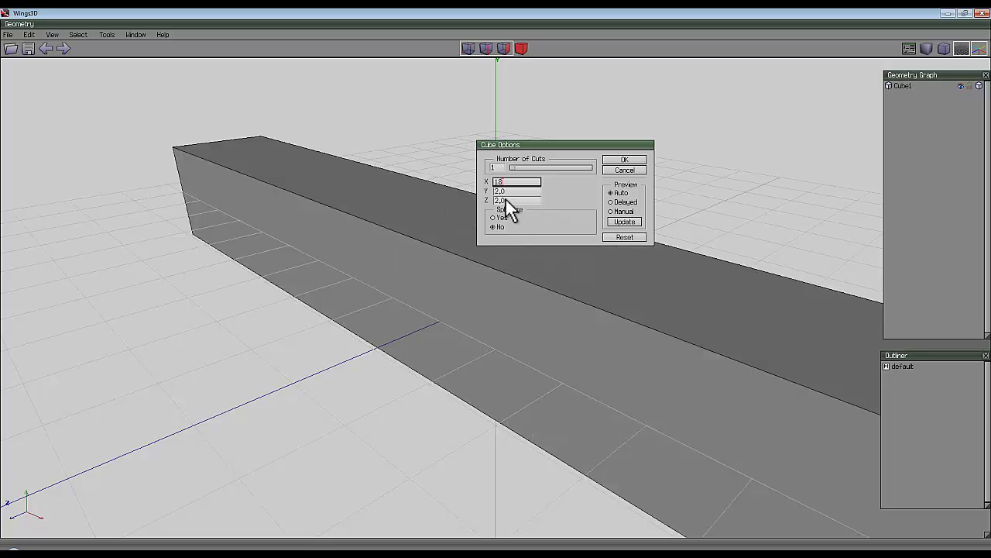
# - Set the cube's Y size to 9.4 and Z size to 2.6, and create it
pyautogui.click(508, 191)
pyautogui.press('BackSpace')
pyautogui.press('BackSpace')
pyautogui.press('BackSpace')
pyautogui.write('9,4')
pyautogui.press('Tab')
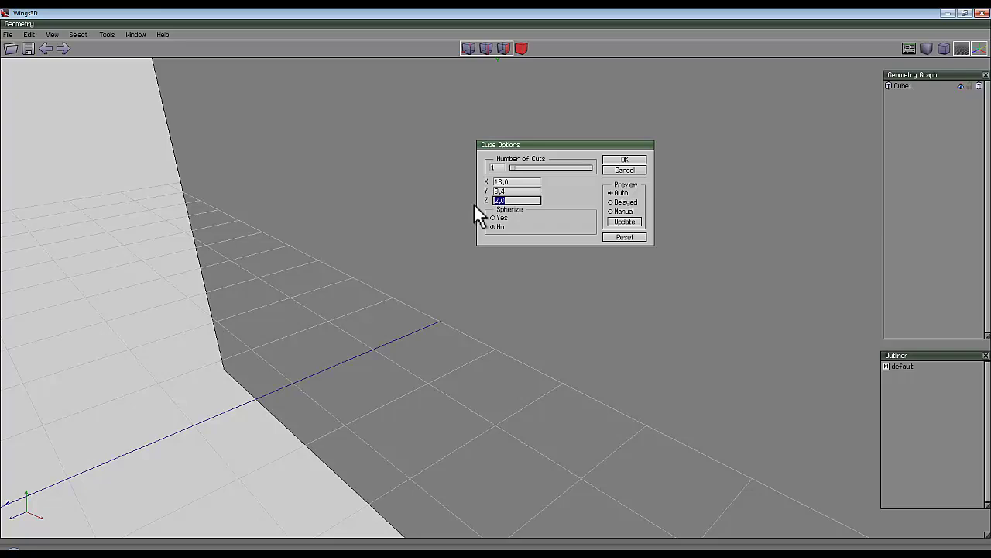
pyautogui.write('2,5')
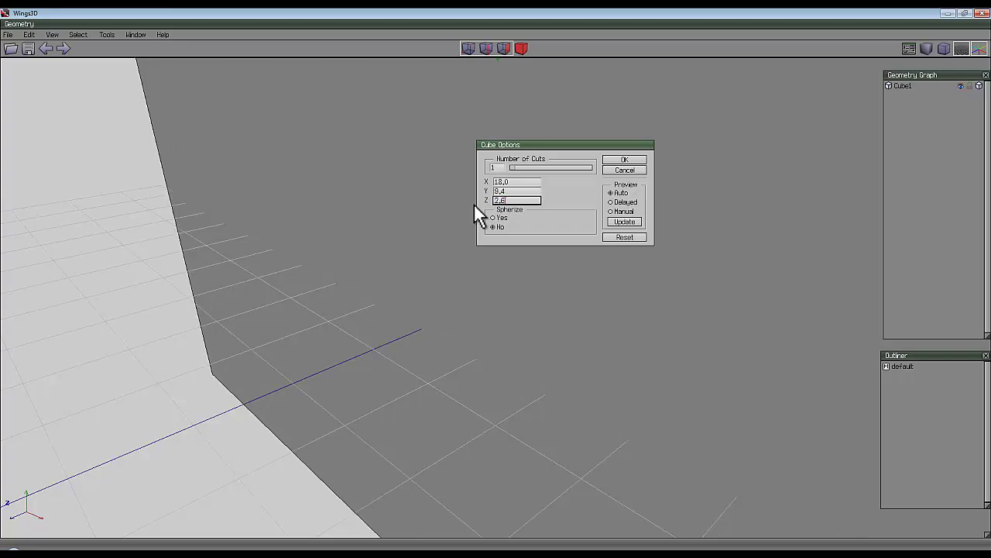
pyautogui.press('Return')
# - Select the ring of four short depth edges at the corners of the box
pyautogui.scroll(-8, 460, 209)
pyautogui.middleClick(494, 284)
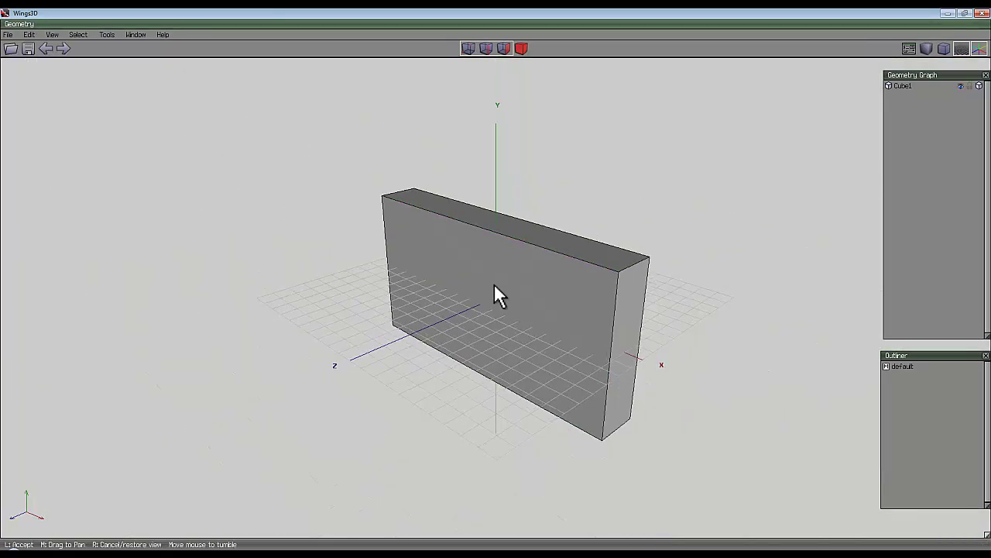
pyautogui.click(495, 283)
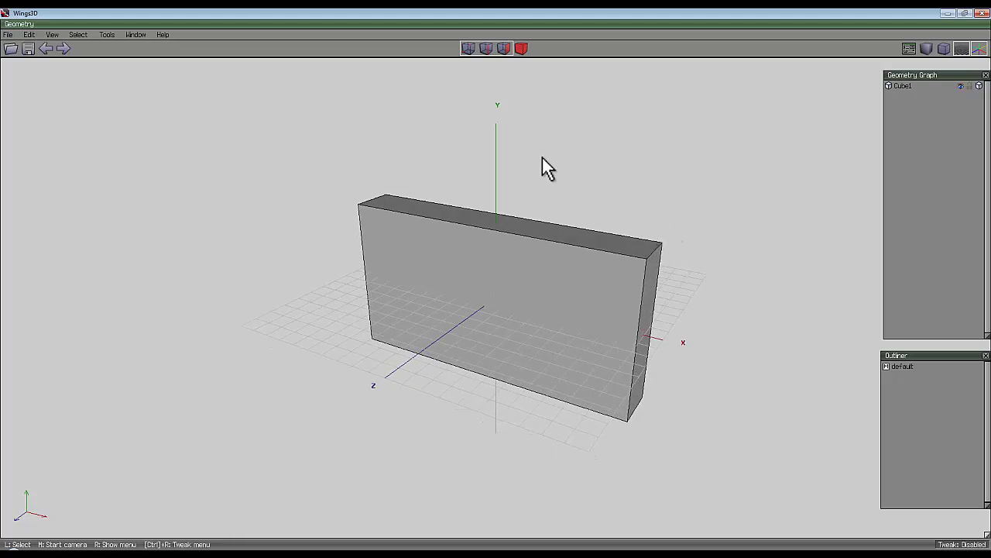
pyautogui.click(488, 48)
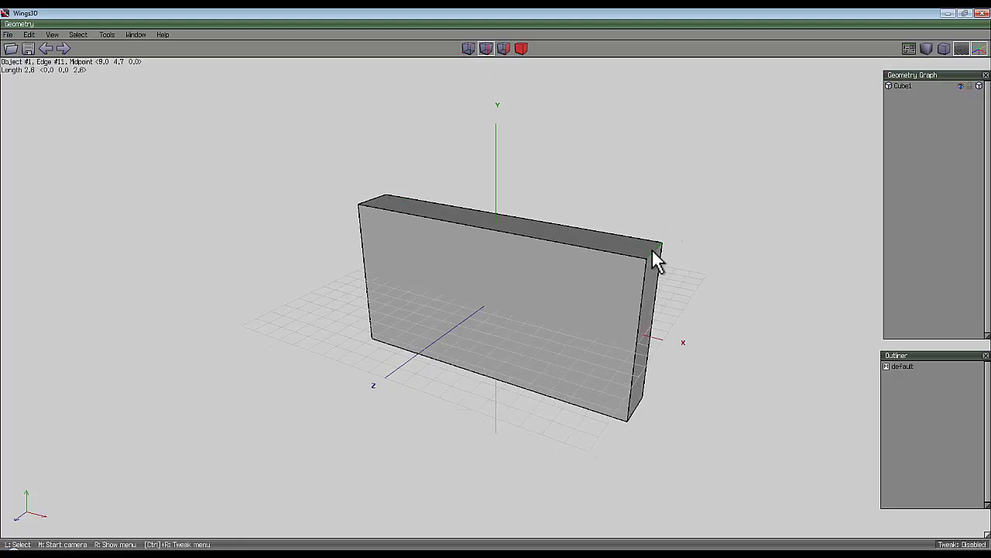
pyautogui.click(652, 249)
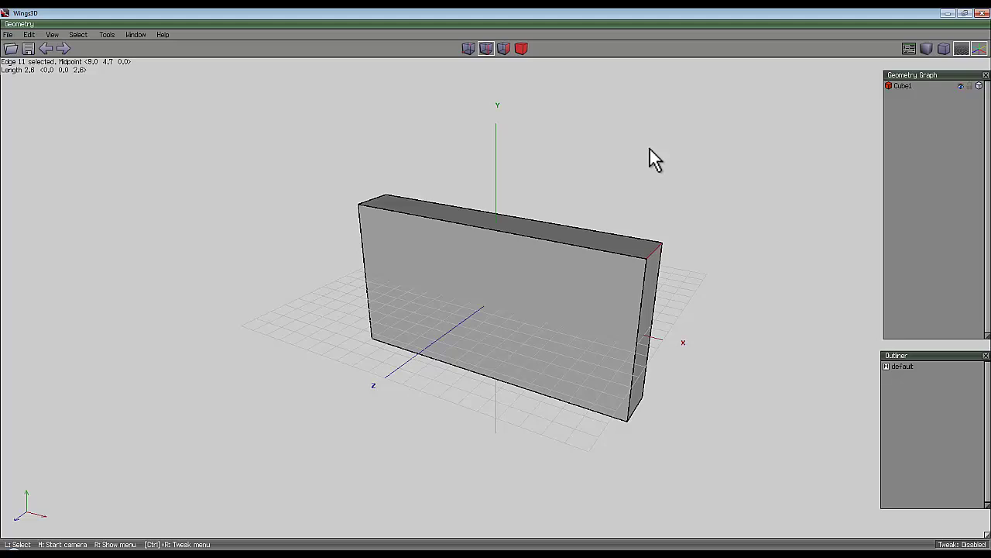
pyautogui.press('g')
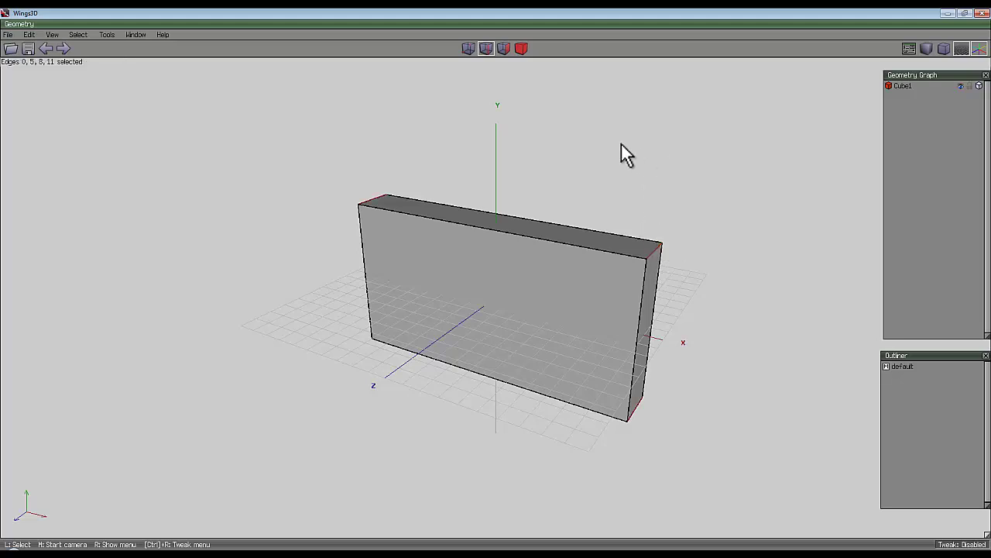
# - Bevel the four selected corner edges by about 1.15 and clear the selection
pyautogui.rightClick(621, 147)
pyautogui.click(612, 294)
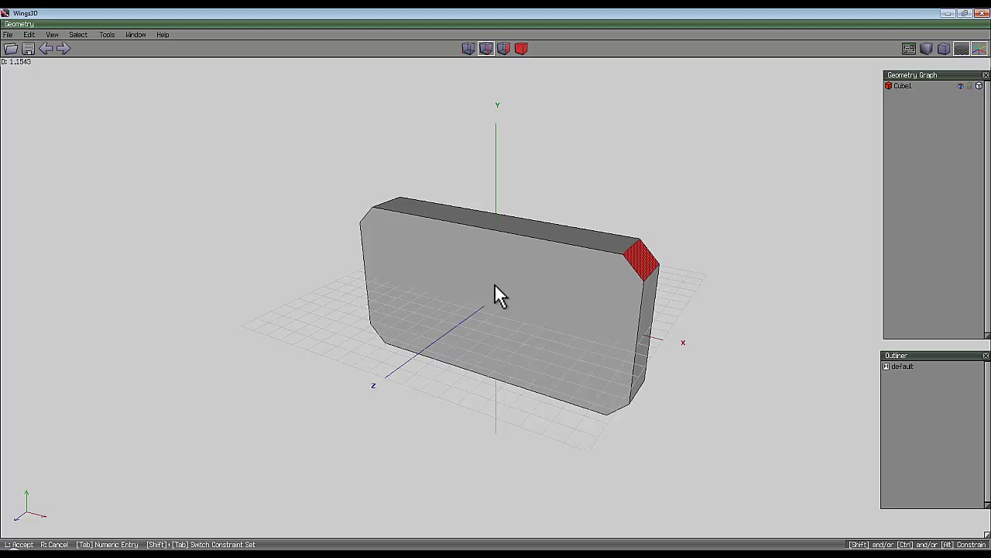
pyautogui.click(495, 283)
pyautogui.press('space')
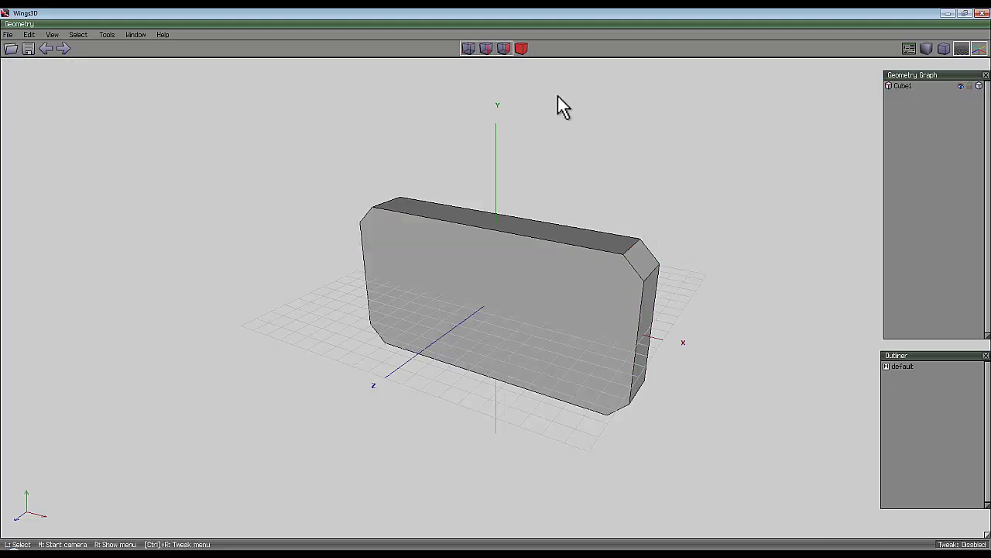
# - Select all eight depth edges bordering the corner chamfers and bevel them to round the corners further
pyautogui.click(487, 49)
pyautogui.click(630, 248)
pyautogui.press('i')
pyautogui.rightClick(627, 167)
pyautogui.click(637, 318)
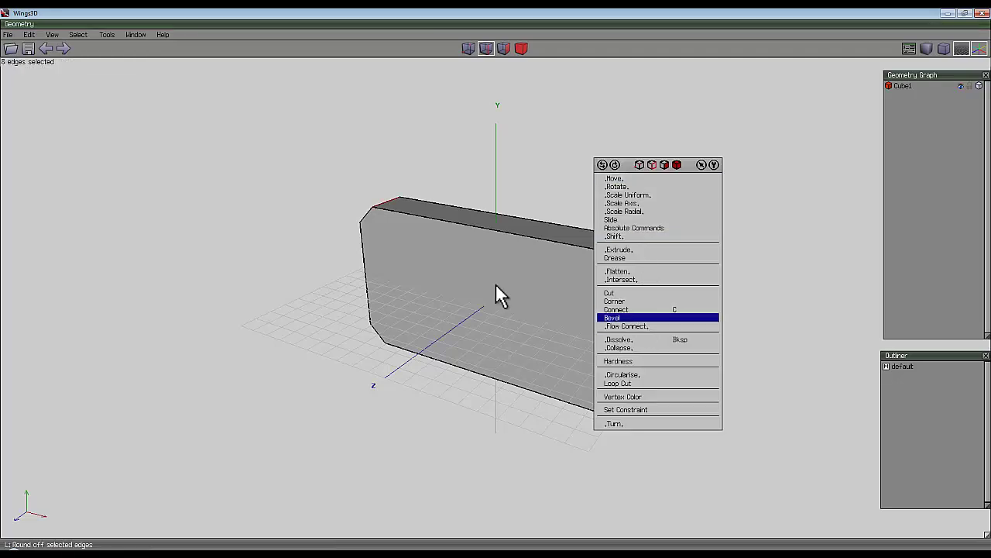
pyautogui.click(495, 284)
# - Select the sixteen depth edges of the rounded corners and bevel them by about 0.09
pyautogui.click(626, 251)
pyautogui.press('l')
pyautogui.rightClick(620, 175)
pyautogui.click(635, 322)
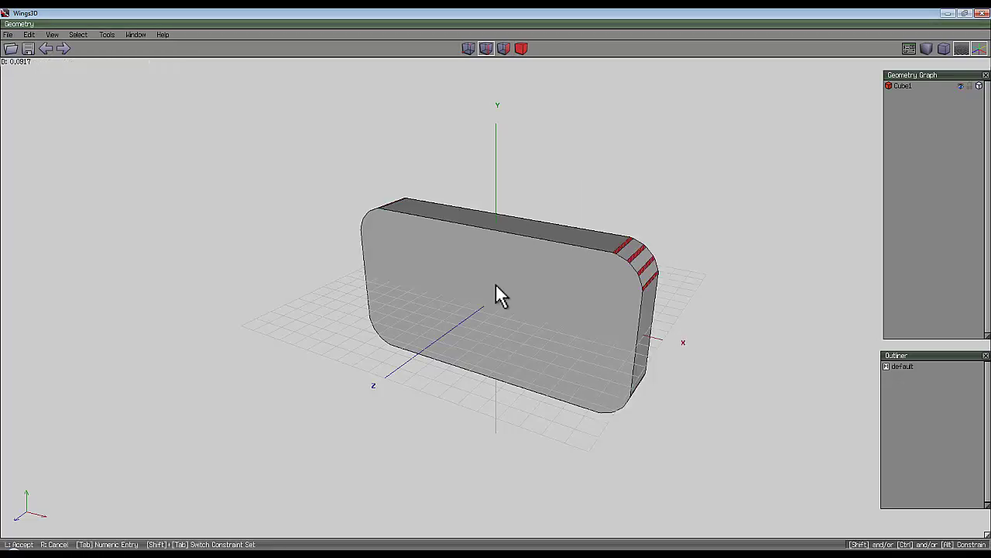
pyautogui.click(496, 283)
# - Compare the model's rounded corners with the radio's front view in the Paint Shop Pro reference sheet
pyautogui.middleClick(651, 294)
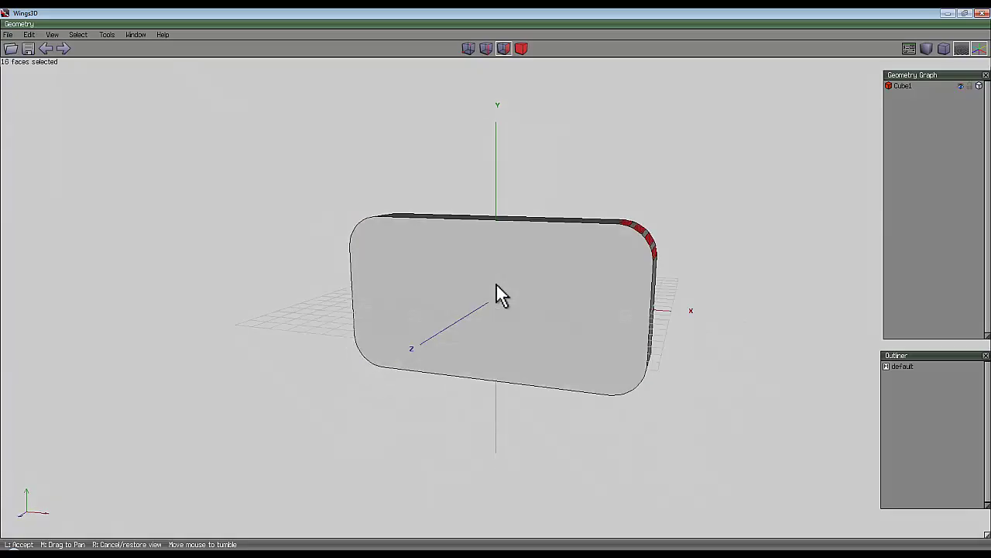
pyautogui.click(767, 313)
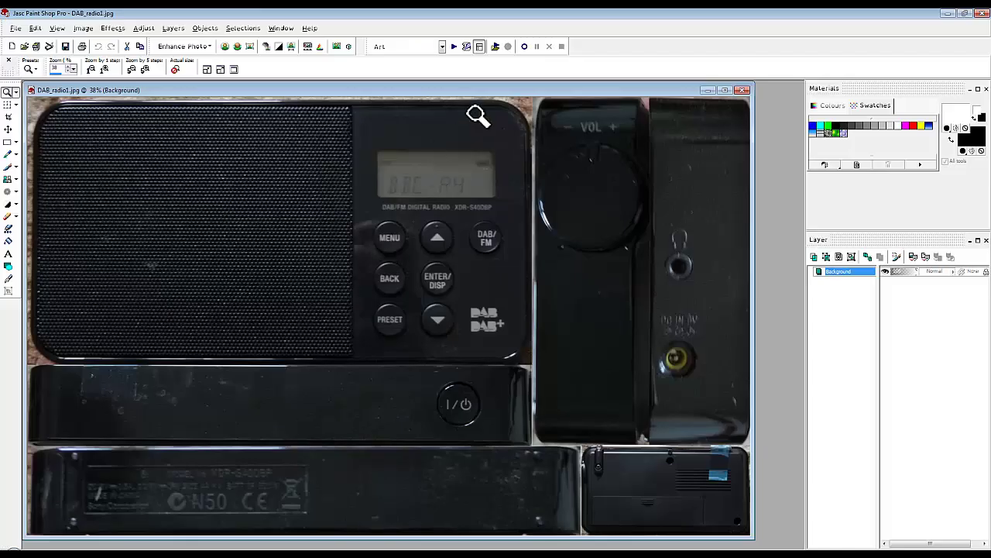
pyautogui.click(742, 90)
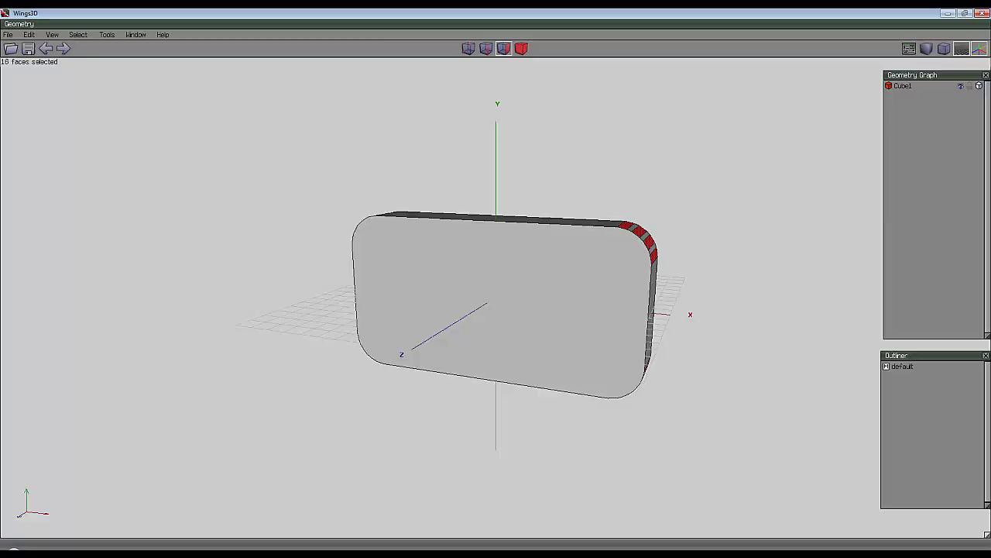
# - Undo all the corner bevels back to the plain box with its four corner edges selected
pyautogui.hotkey('ctrl', 'alt', 'z')
pyautogui.hotkey('ctrl', 'alt', 'z')
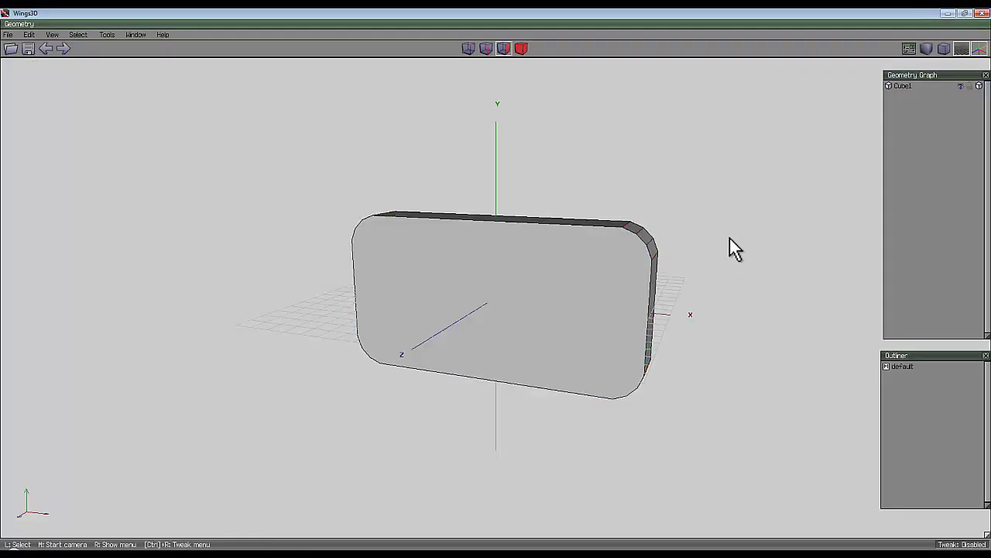
pyautogui.hotkey('ctrl', 'z')
pyautogui.hotkey('ctrl', 'z')
# - Bevel the four depth edges at the box's corners by about 0.8
pyautogui.rightClick(597, 188)
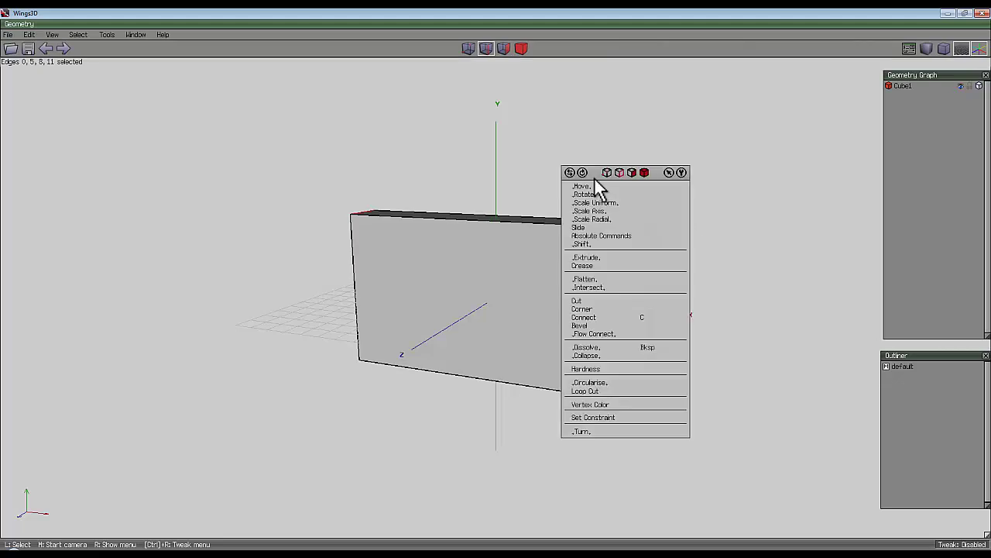
pyautogui.click(597, 326)
pyautogui.click(498, 285)
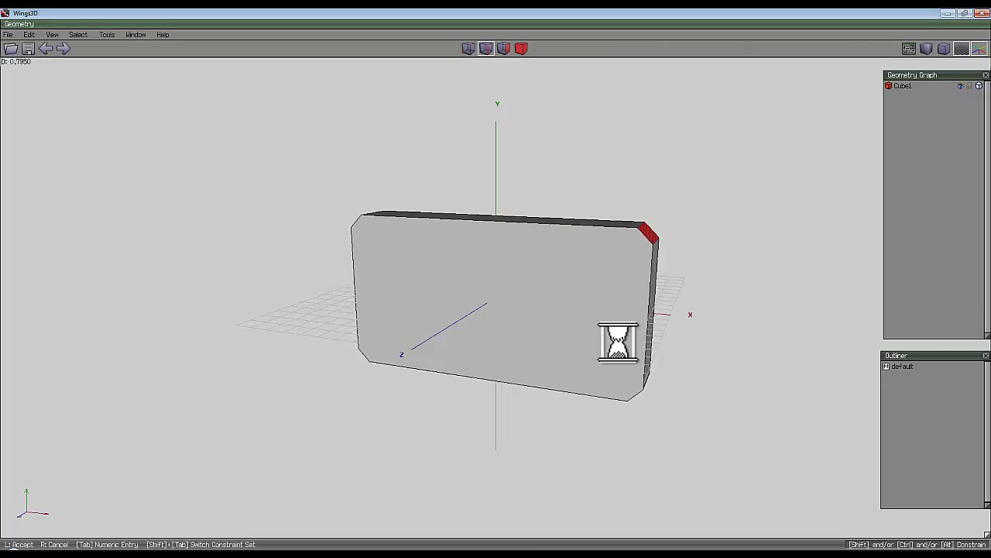
# - Bevel the eight depth edges that border the new corner chamfers
pyautogui.click(642, 226)
pyautogui.press('l')
pyautogui.rightClick(644, 143)
pyautogui.click(653, 303)
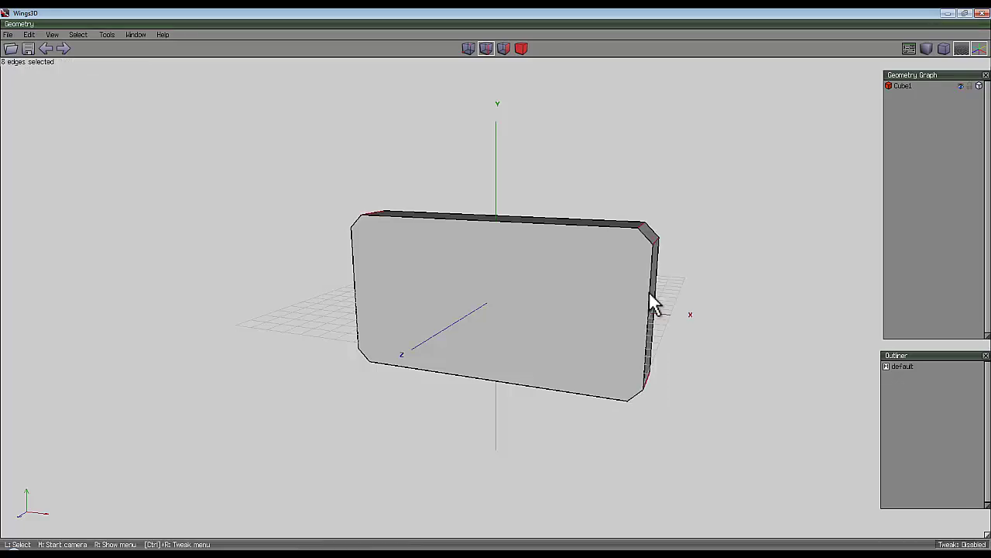
# - Select the sixteen depth edges of the rounded corners and bevel them by about 0.16
pyautogui.click(637, 228)
pyautogui.press('g')
pyautogui.rightClick(652, 209)
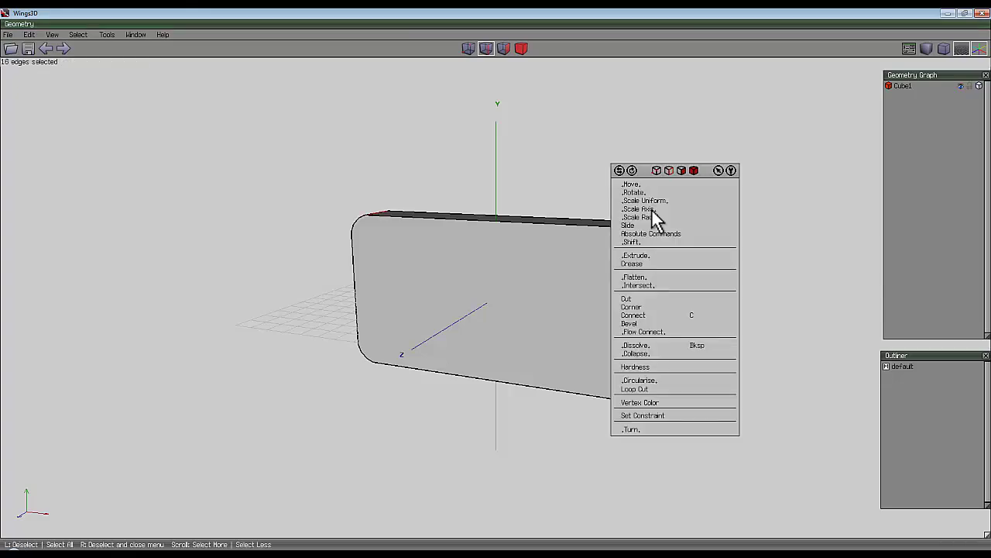
pyautogui.click(657, 323)
pyautogui.click(495, 282)
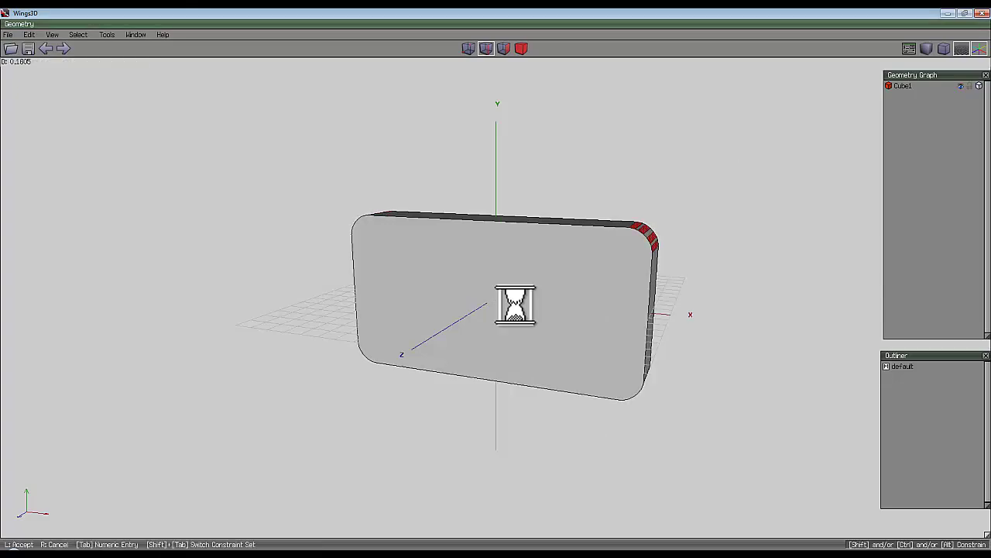
# - Select the body's large front and back faces
pyautogui.middleClick(496, 284)
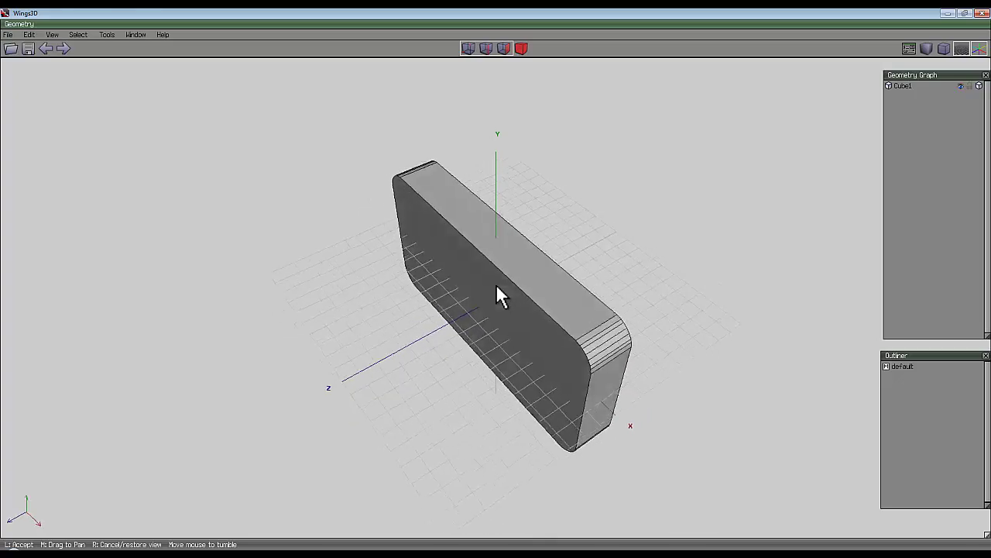
pyautogui.click(490, 284)
pyautogui.click(532, 273)
pyautogui.click(535, 271)
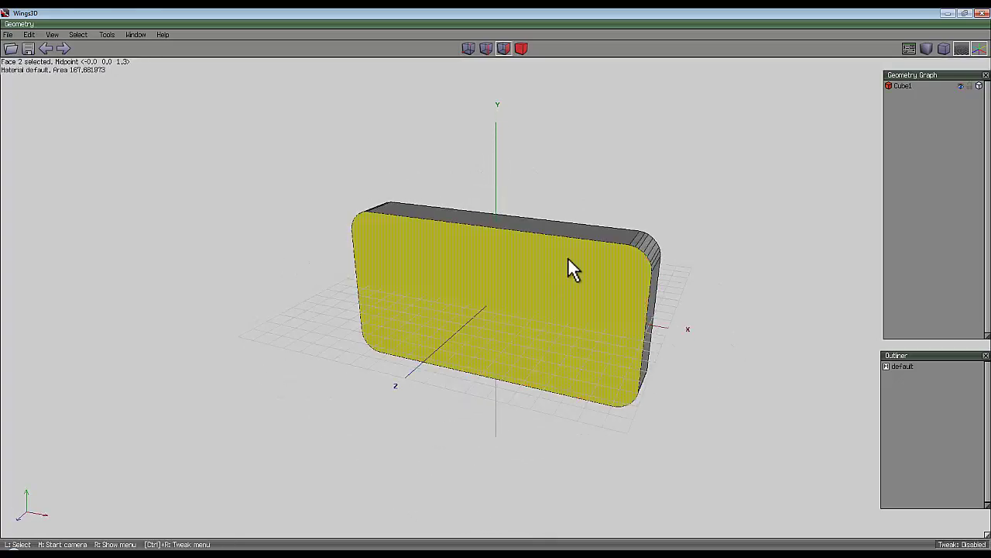
pyautogui.middleClick(568, 257)
pyautogui.click(495, 284)
pyautogui.click(537, 284)
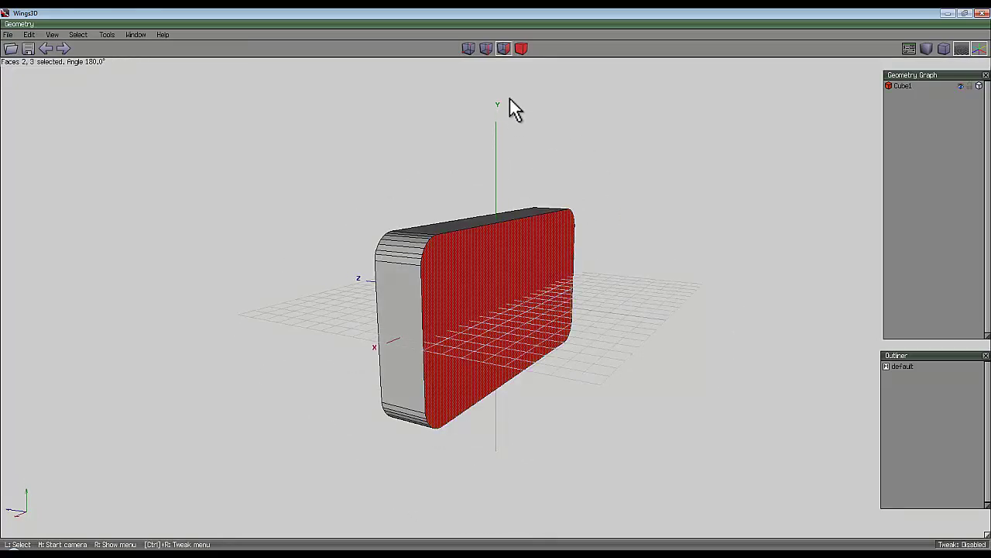
# - Convert the face selection to its border edges, bevel them by about 0.04, and clear the selection
pyautogui.click(487, 47)
pyautogui.middleClick(495, 283)
pyautogui.click(495, 284)
pyautogui.rightClick(567, 209)
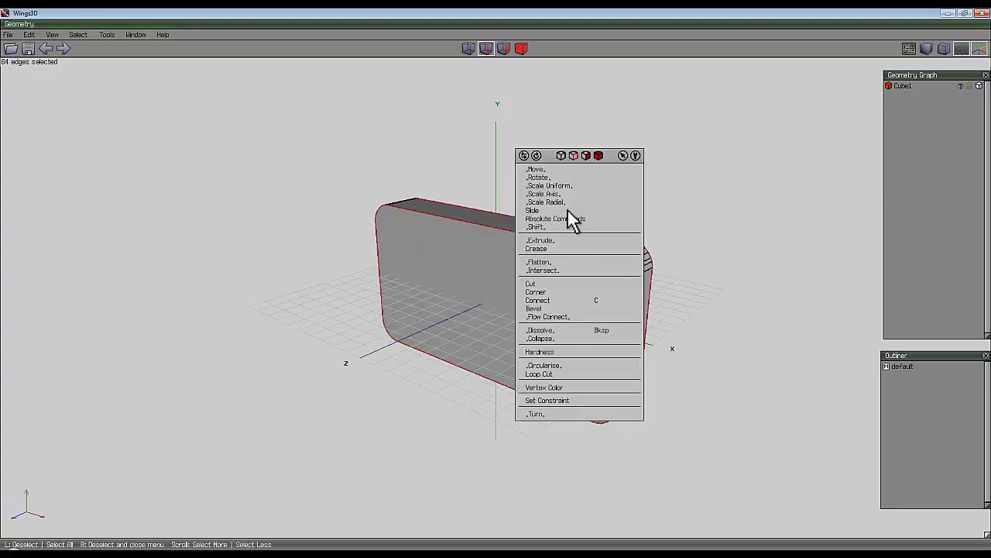
pyautogui.click(566, 309)
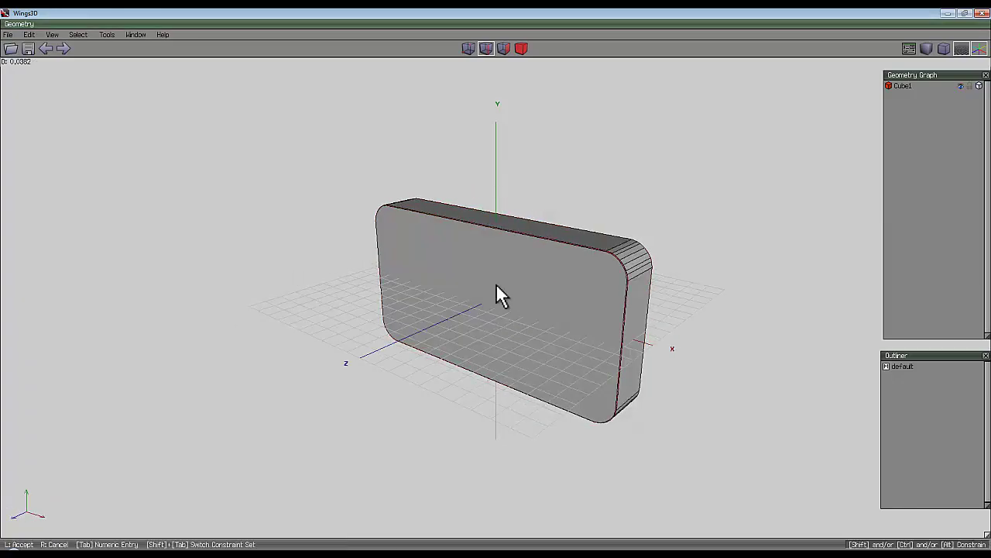
pyautogui.click(496, 283)
pyautogui.scroll(6, 637, 271)
pyautogui.middleClick(637, 265)
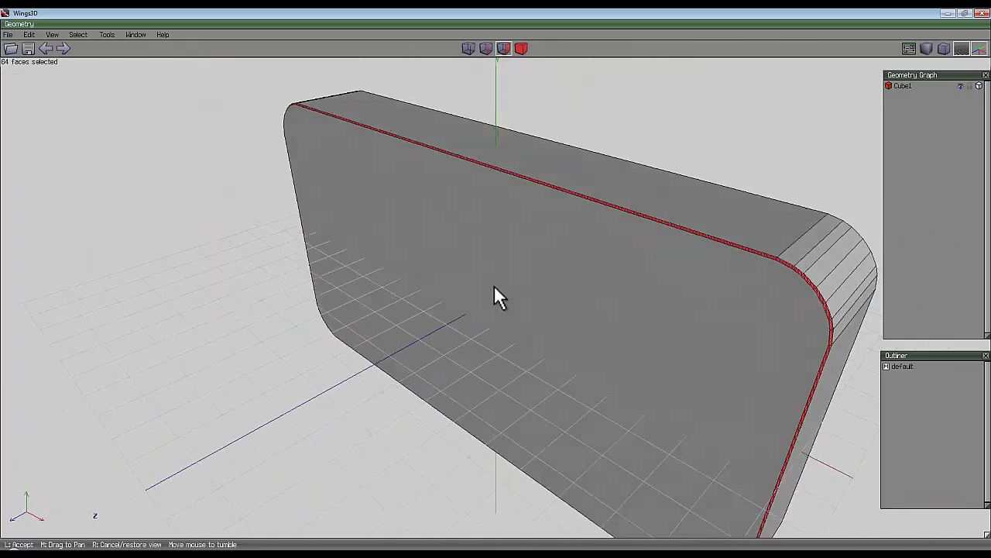
pyautogui.click(496, 283)
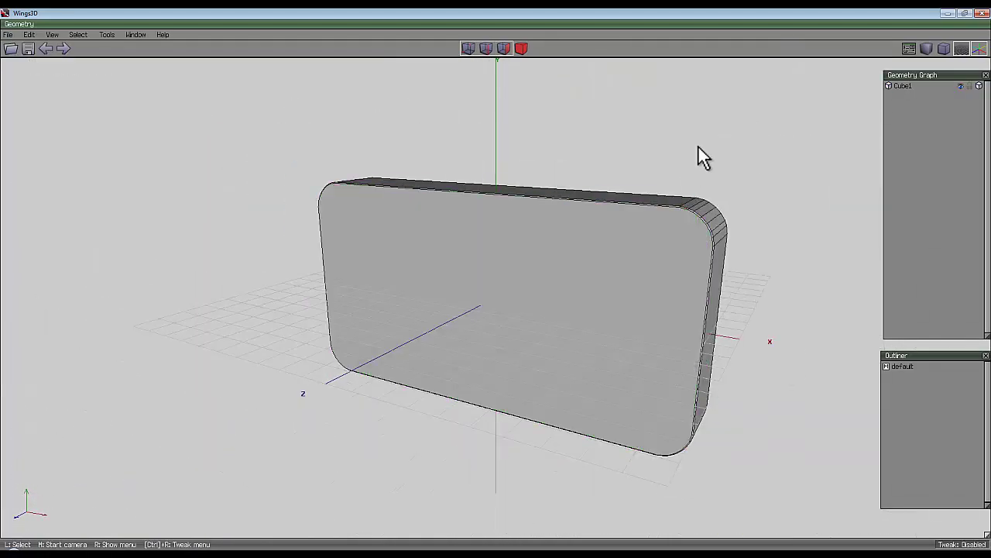
pyautogui.middleClick(736, 220)
pyautogui.click(495, 283)
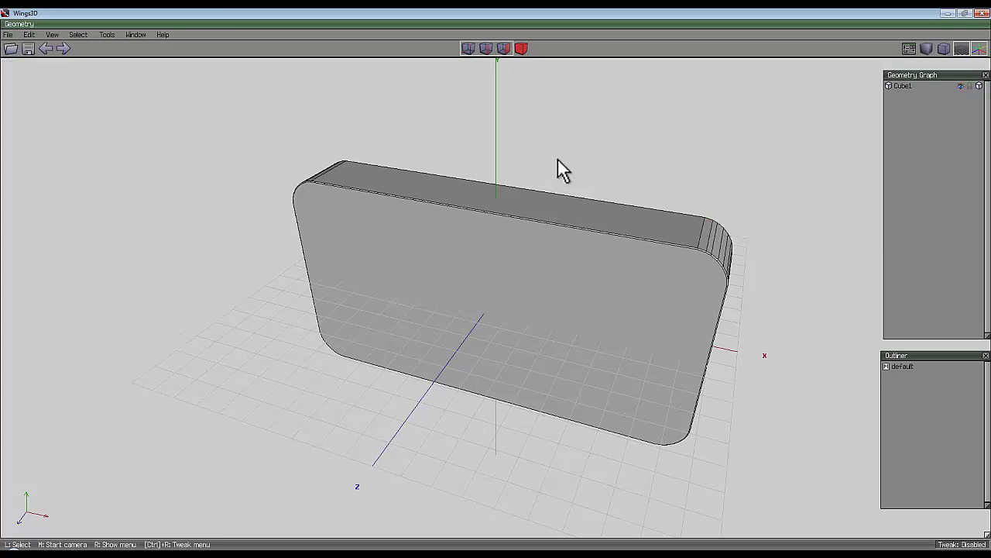
# - Import the reference image DAB_radio1.jpg
pyautogui.click(8, 35)
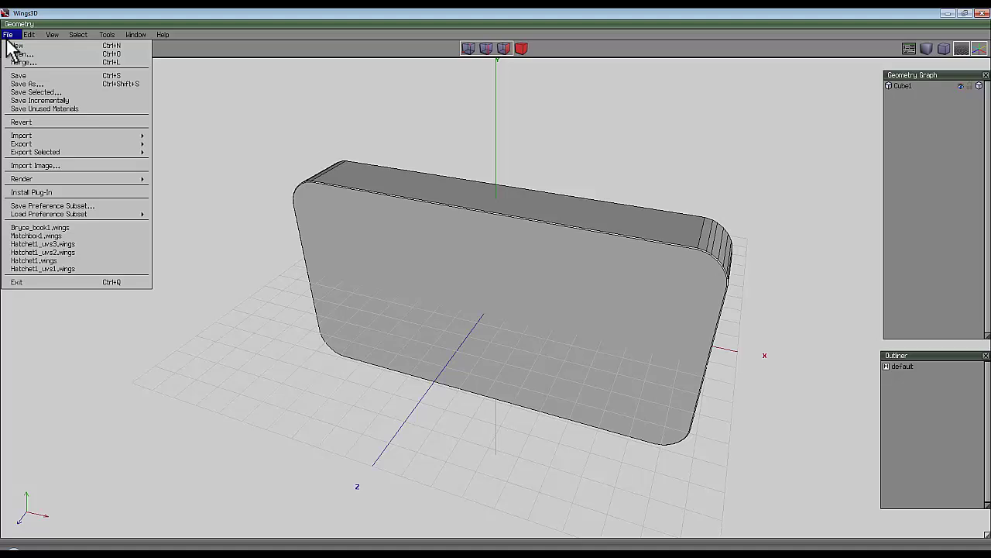
pyautogui.click(24, 168)
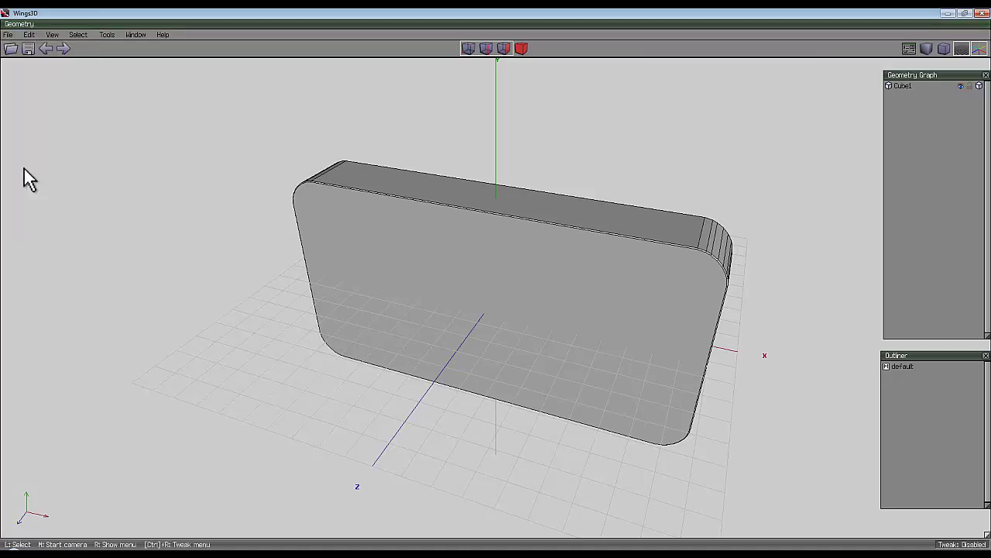
pyautogui.click(456, 95)
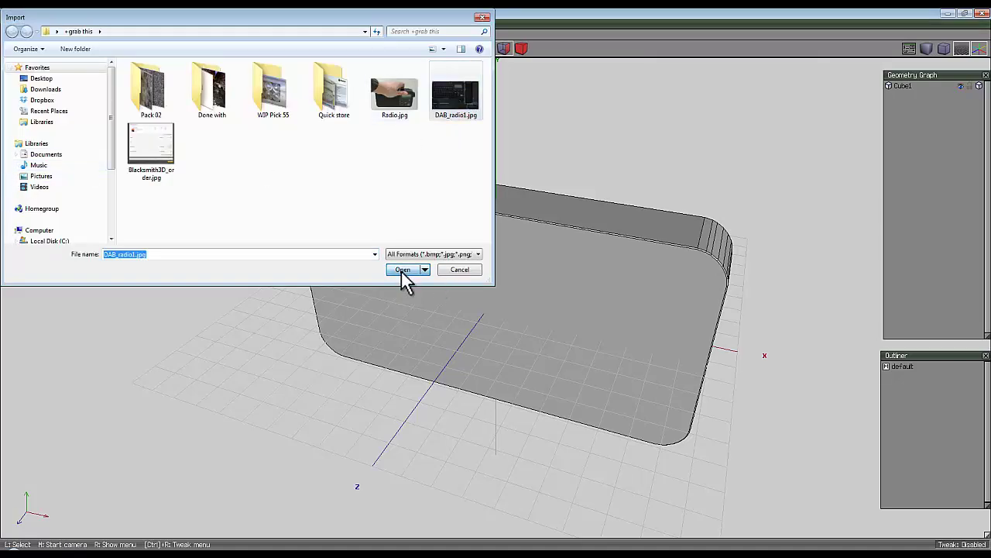
pyautogui.click(401, 271)
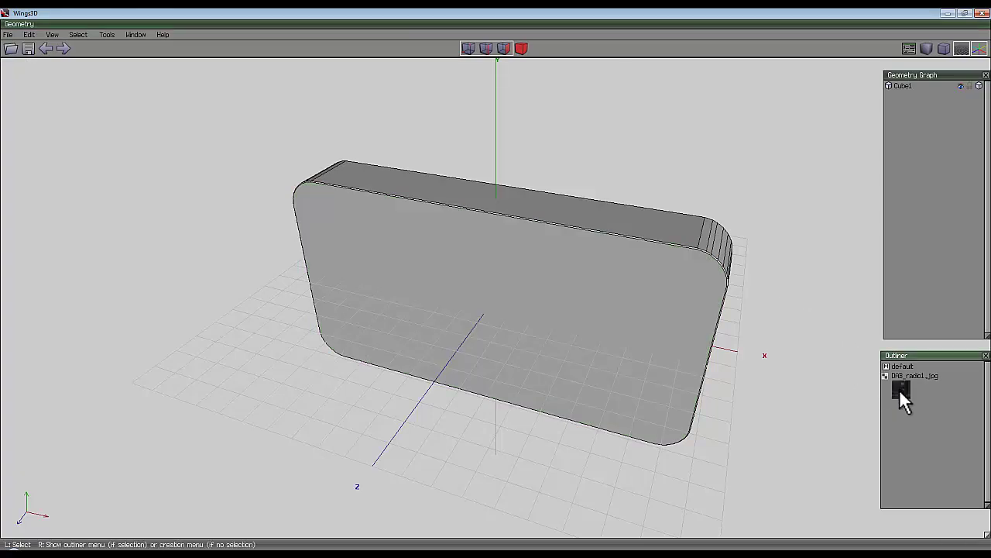
# - Select the front face with its surrounding bevel faces and start UV mapping for them
pyautogui.click(458, 208)
pyautogui.press('+')
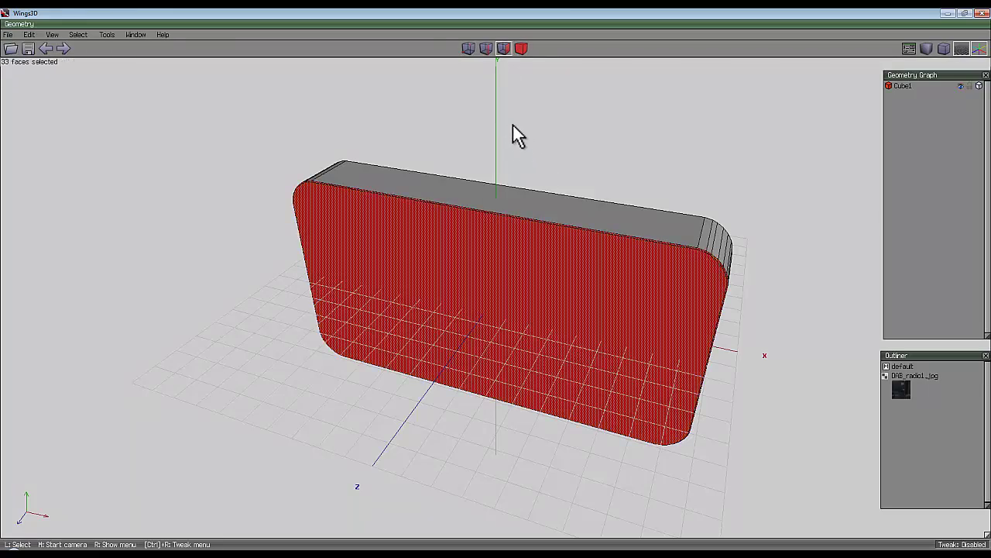
pyautogui.rightClick(518, 136)
pyautogui.click(519, 432)
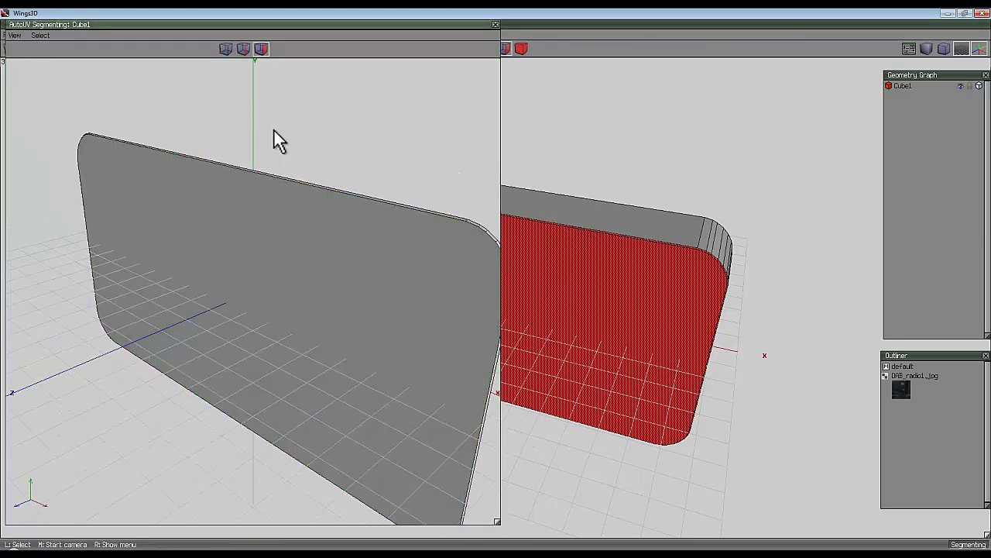
# - Continue from segmenting and unwrap the front faces with the Projection Normal method
pyautogui.middleClick(273, 139)
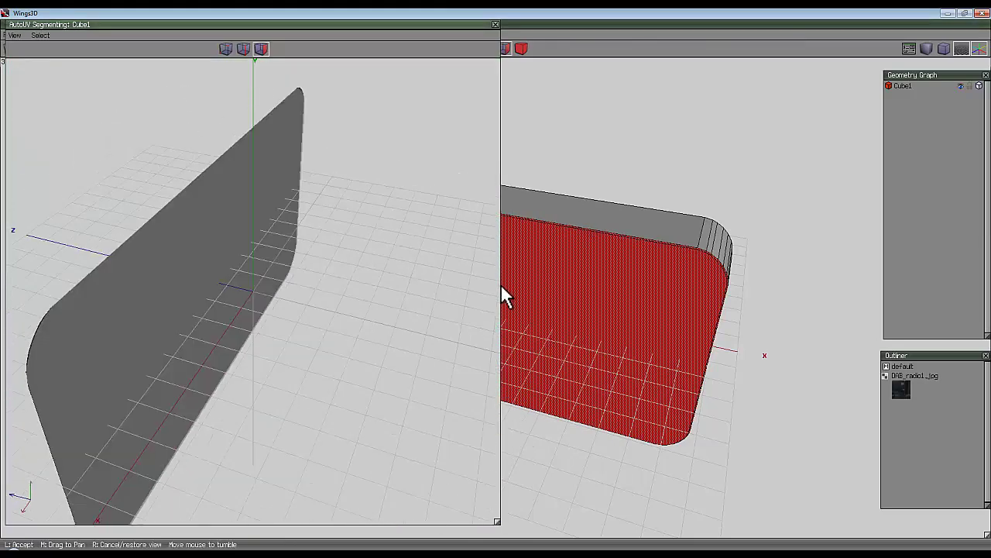
pyautogui.click(500, 293)
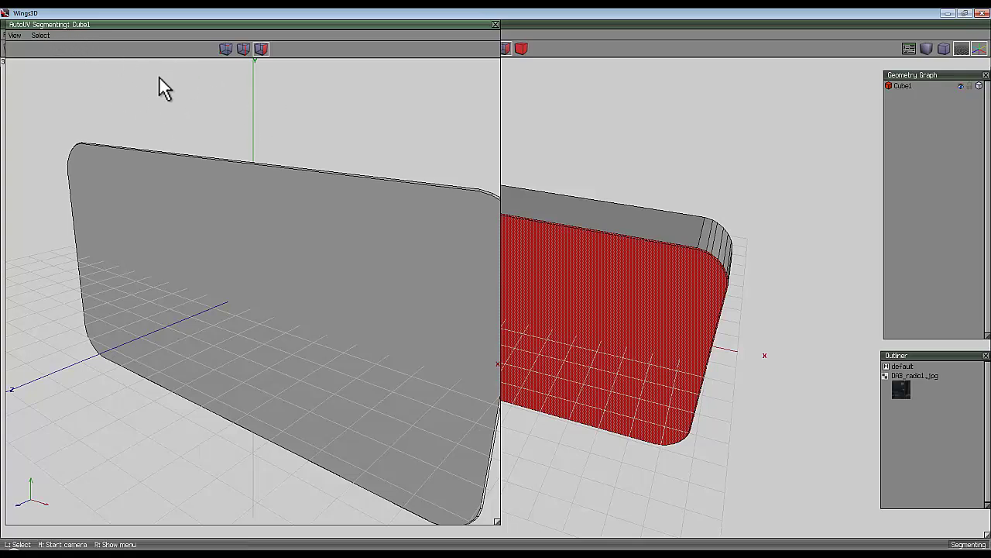
pyautogui.rightClick(286, 93)
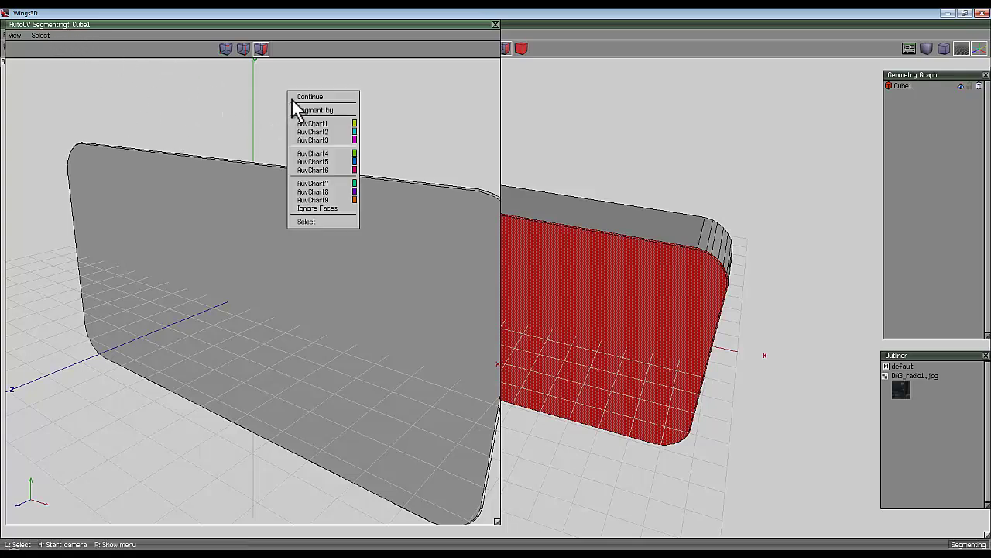
pyautogui.click(324, 94)
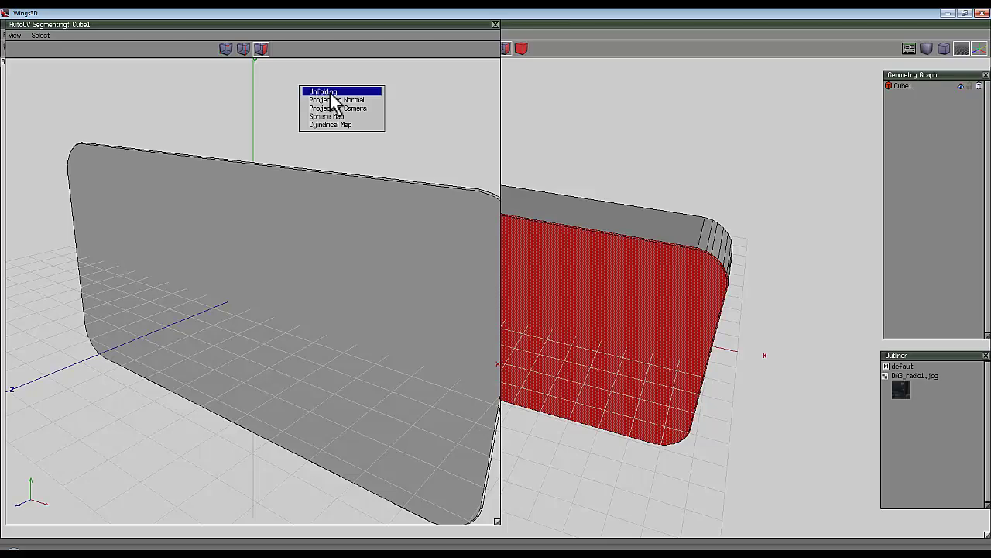
pyautogui.click(337, 100)
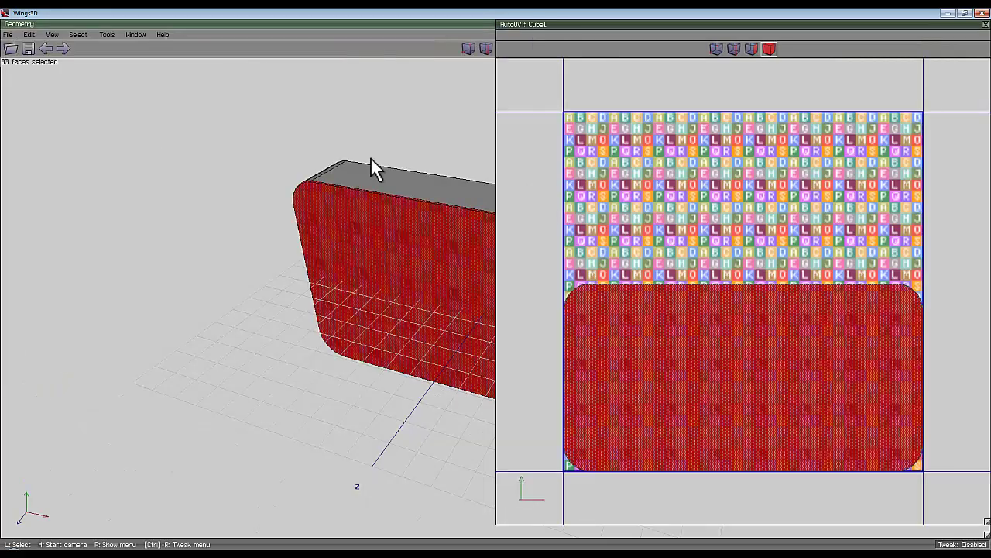
# - Create a 2048x2048 texture with DAB_radio1.jpg as the background image and the Draw Edges pass set to None
pyautogui.click(822, 330)
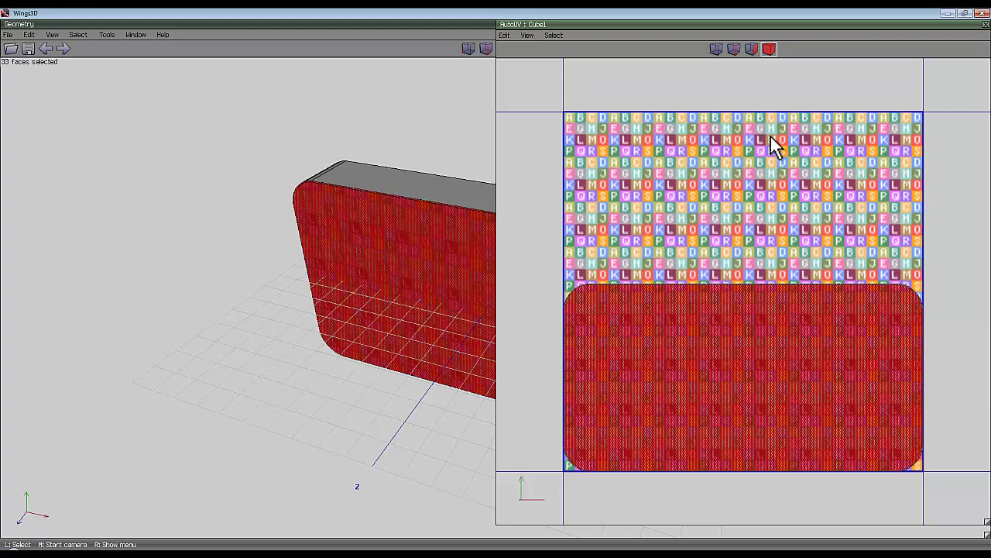
pyautogui.rightClick(714, 97)
pyautogui.click(742, 188)
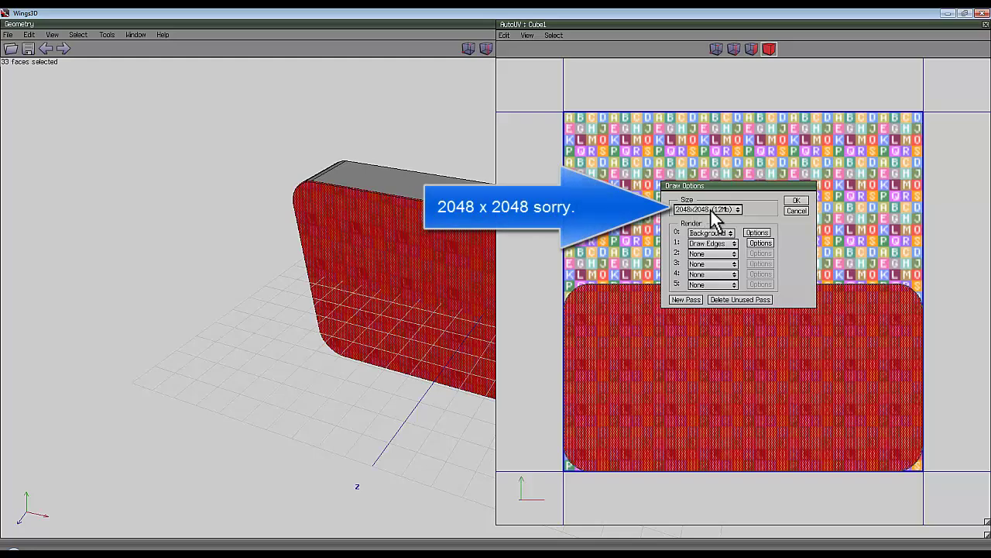
pyautogui.click(718, 245)
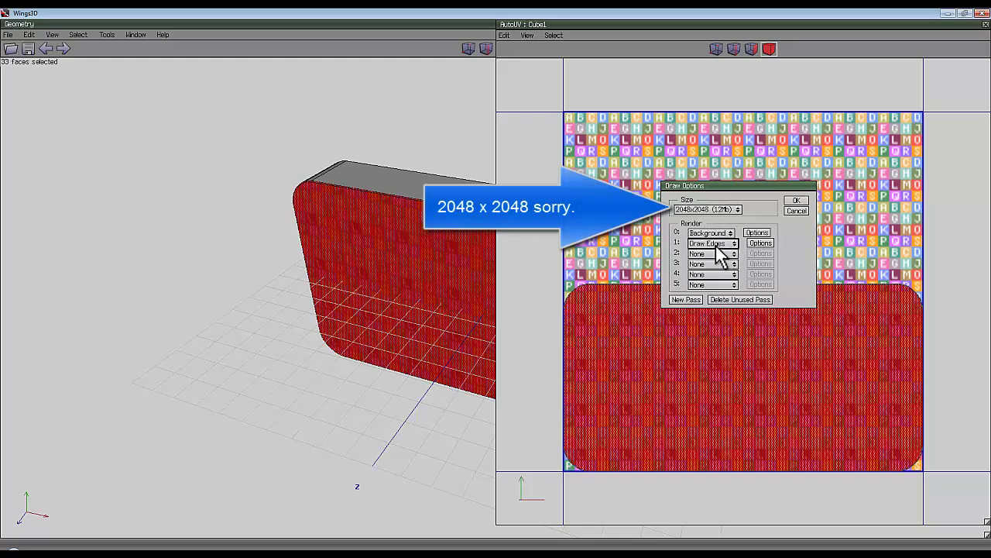
pyautogui.click(718, 246)
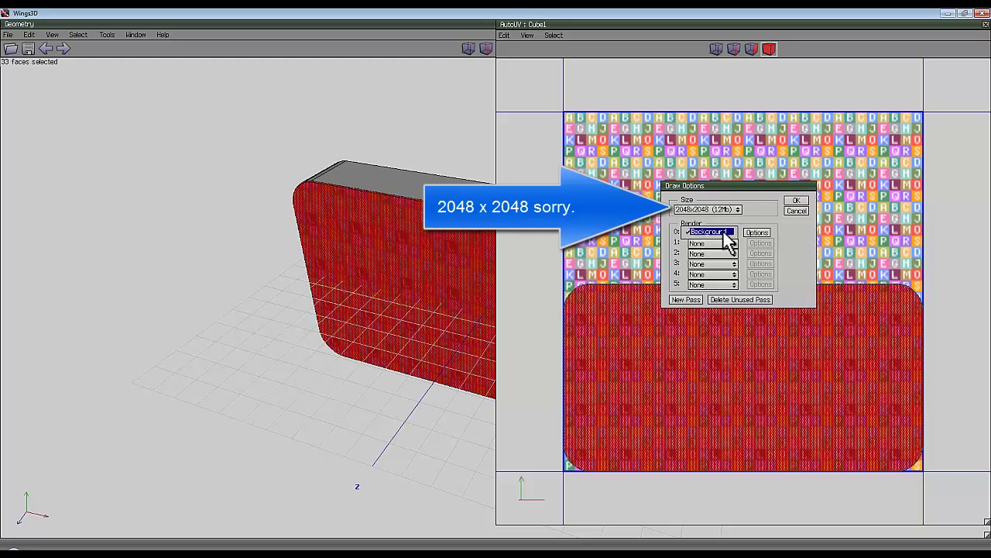
pyautogui.click(759, 233)
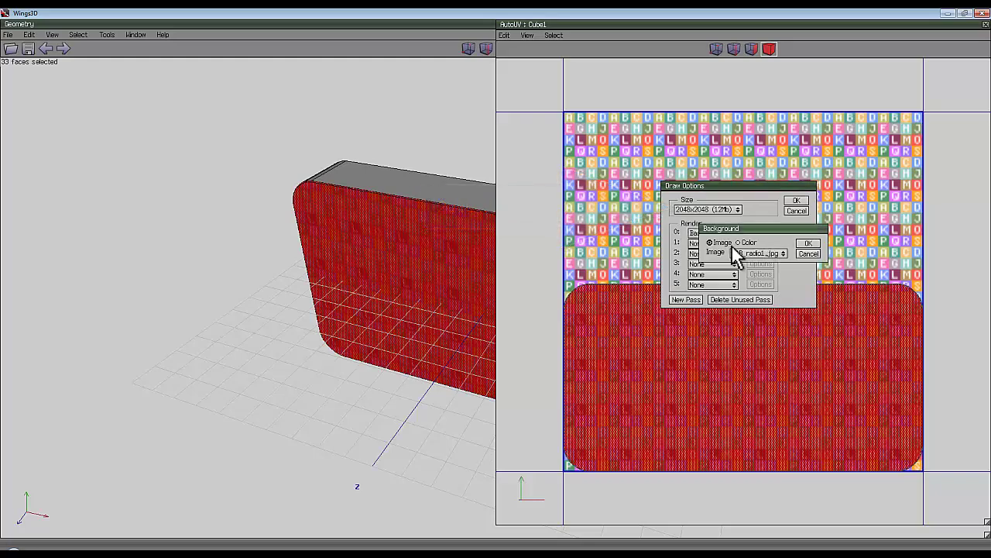
pyautogui.click(809, 245)
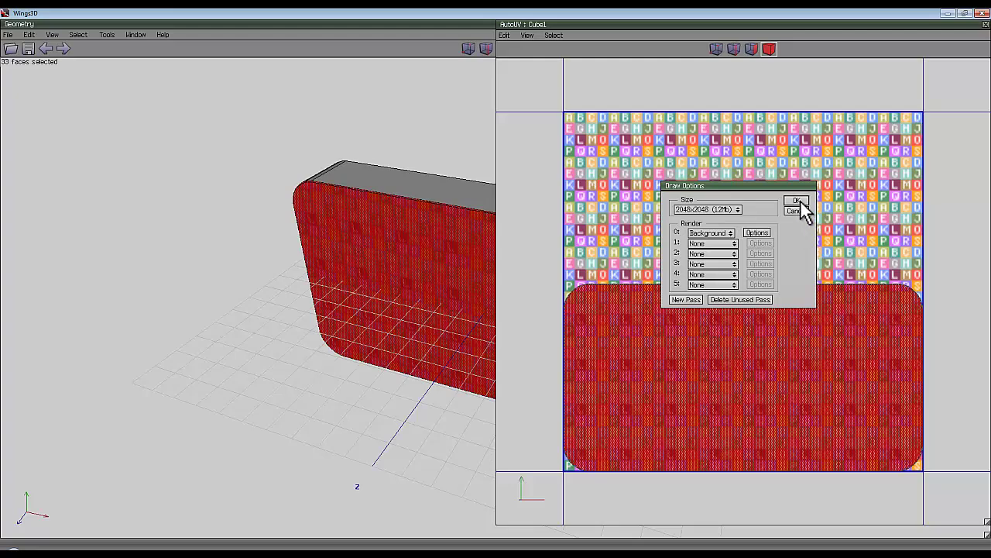
pyautogui.click(797, 202)
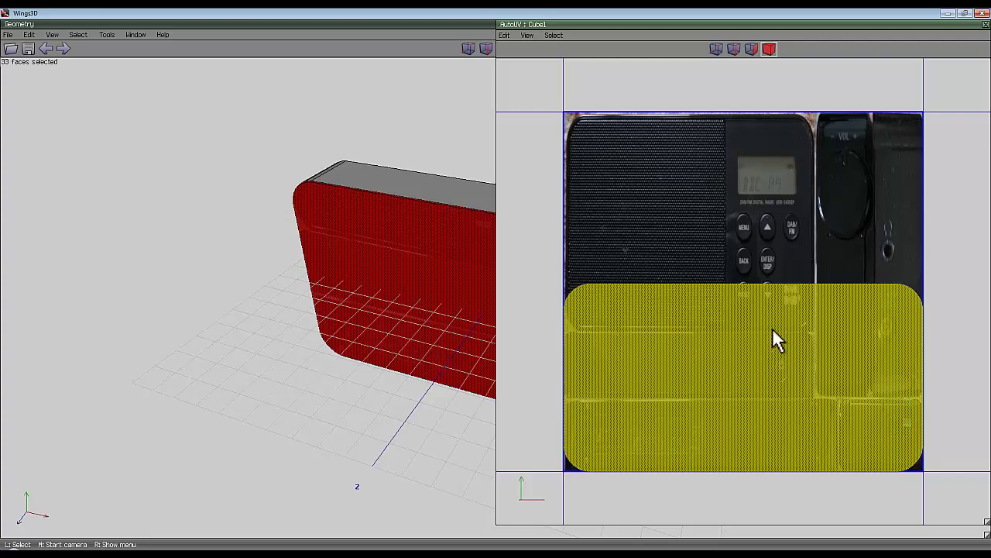
# - Move the UV chart up over the radio's front in the reference image
pyautogui.click(502, 297)
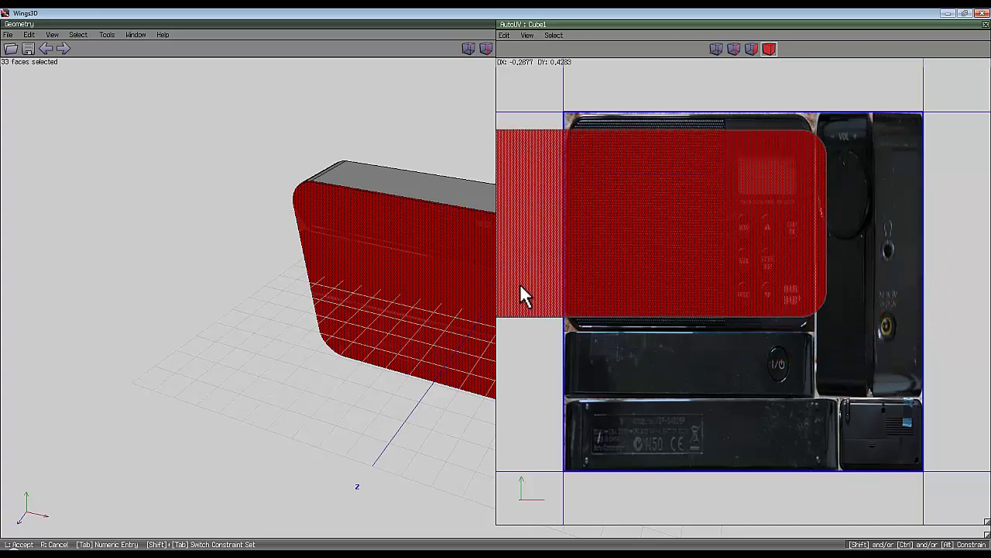
pyautogui.click(620, 401)
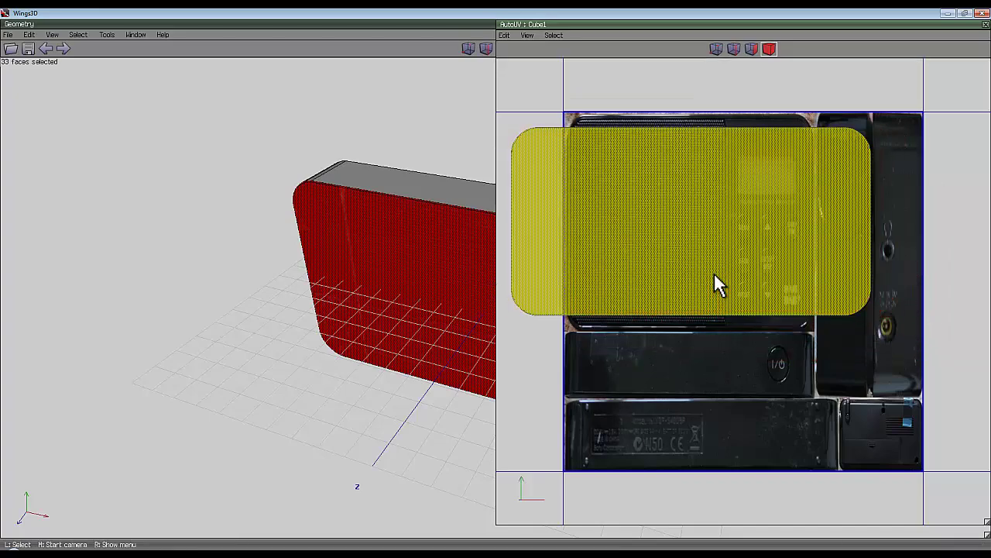
pyautogui.click(500, 295)
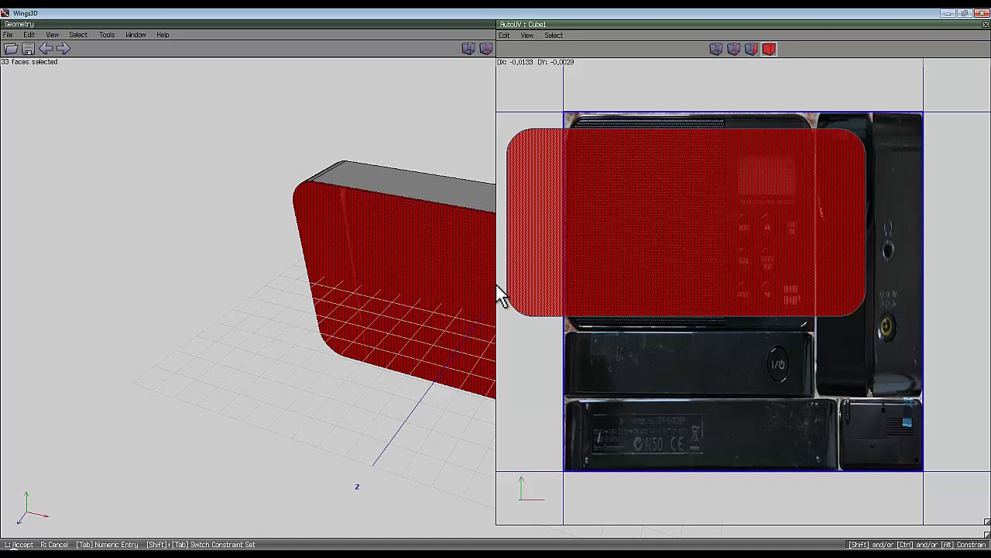
pyautogui.click(496, 285)
# - Scale the UV chart horizontally to about half its width and shift it towards the centre of the radio's front
pyautogui.rightClick(711, 81)
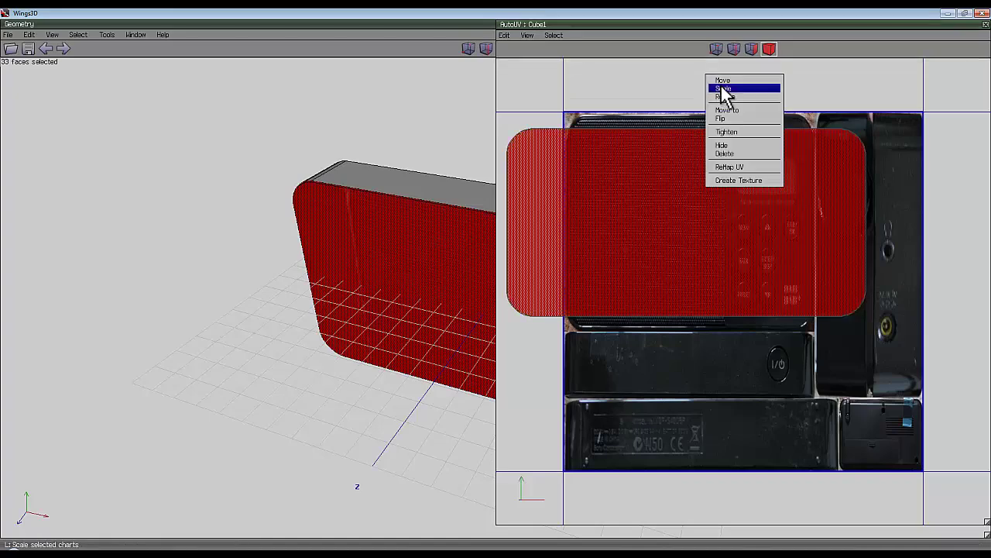
pyautogui.click(725, 89)
pyautogui.click(741, 91)
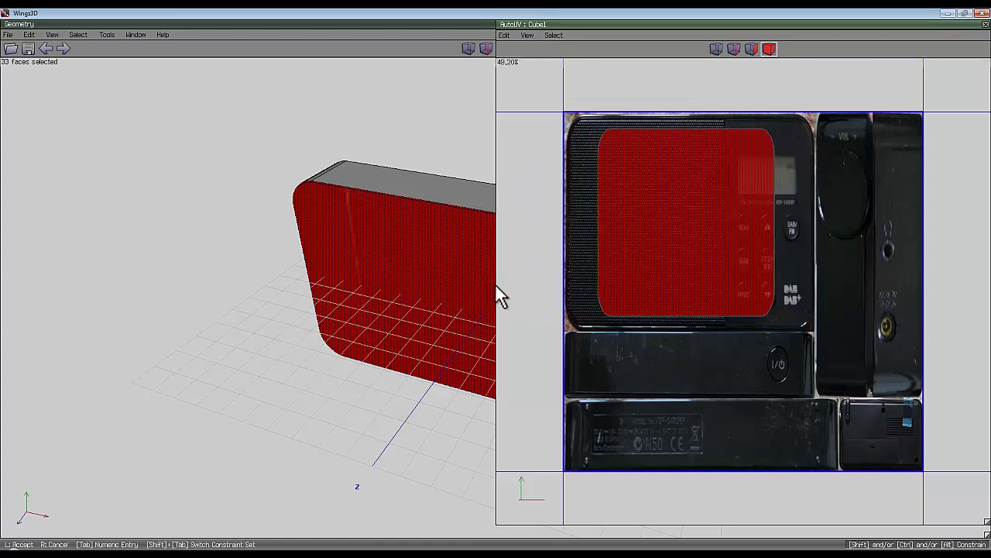
pyautogui.click(497, 285)
pyautogui.moveTo(705, 223); pyautogui.dragTo(715, 222)
pyautogui.click(502, 295)
# - Scale the UV chart uniformly to about 113% and adjust its position to match the height of the radio's front
pyautogui.rightClick(701, 87)
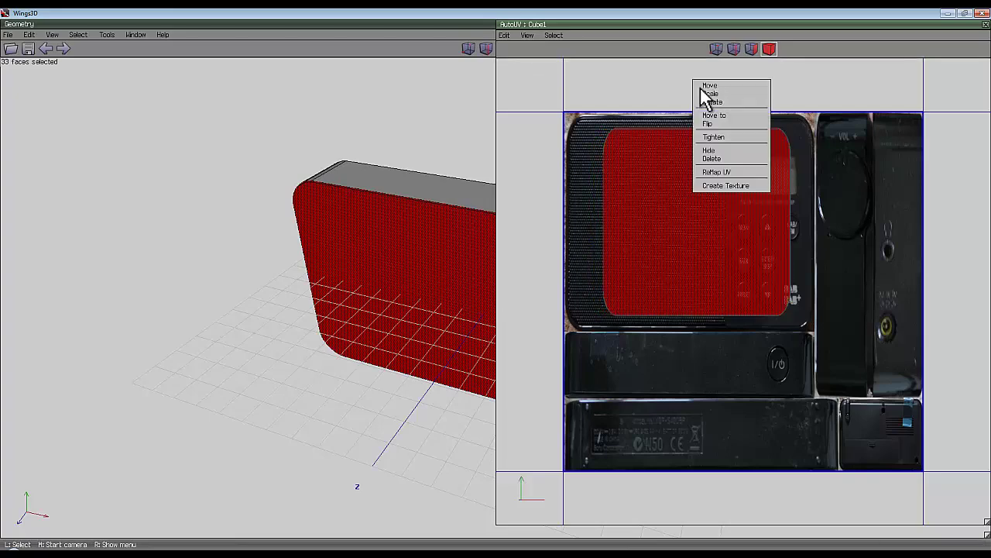
pyautogui.click(710, 94)
pyautogui.click(712, 100)
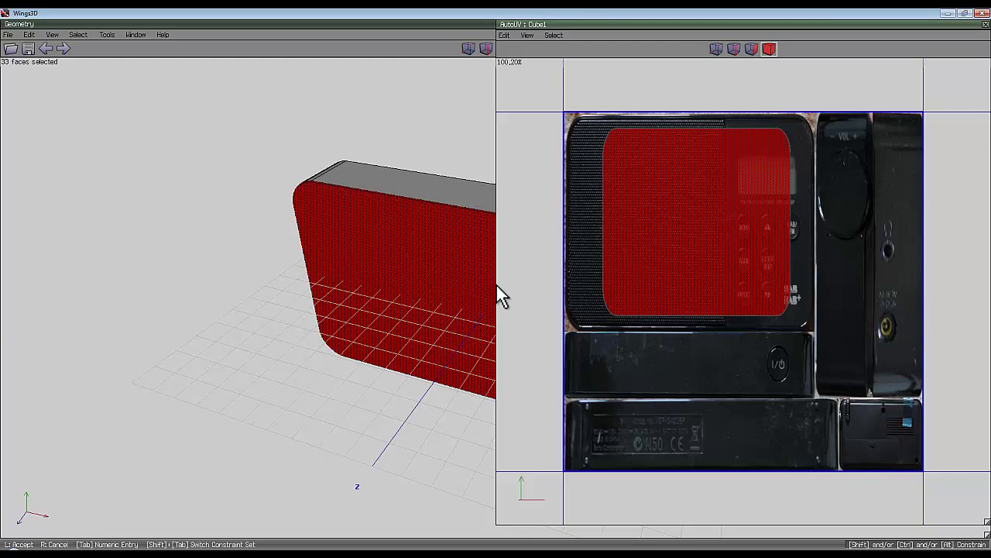
pyautogui.click(500, 295)
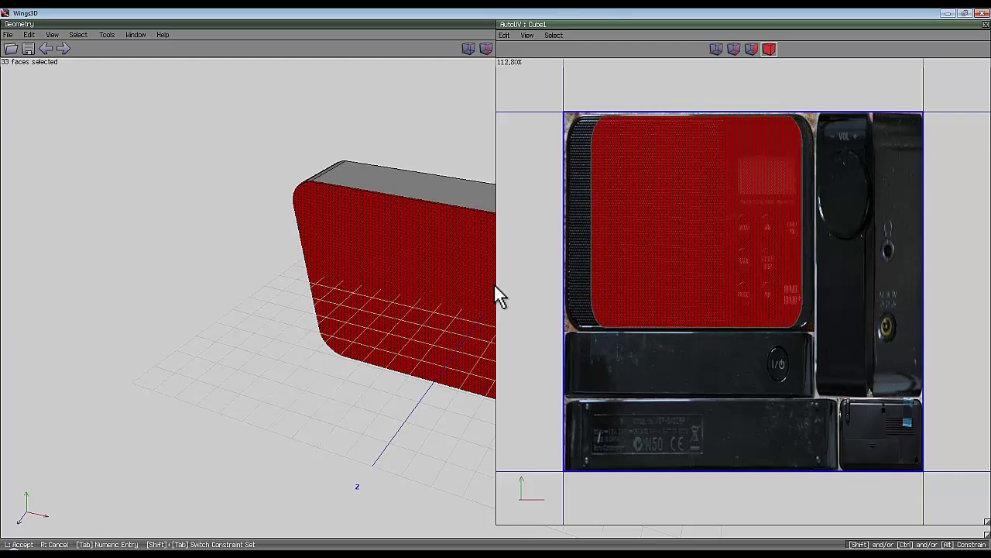
pyautogui.moveTo(694, 196); pyautogui.dragTo(495, 284)
pyautogui.click(496, 285)
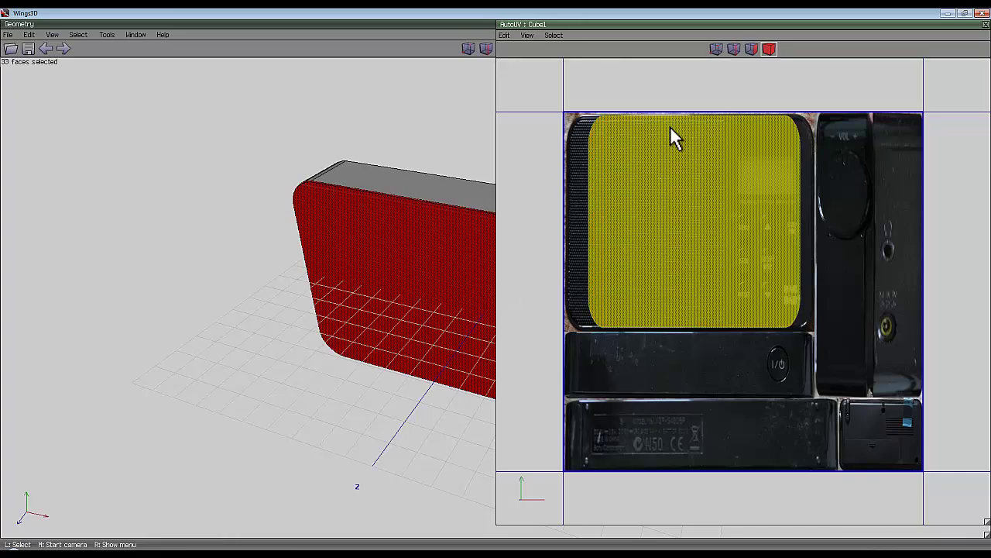
# - Stretch the front's UV chart horizontally to the full width of the radio front in the photo and align its position
pyautogui.rightClick(635, 84)
pyautogui.click(649, 90)
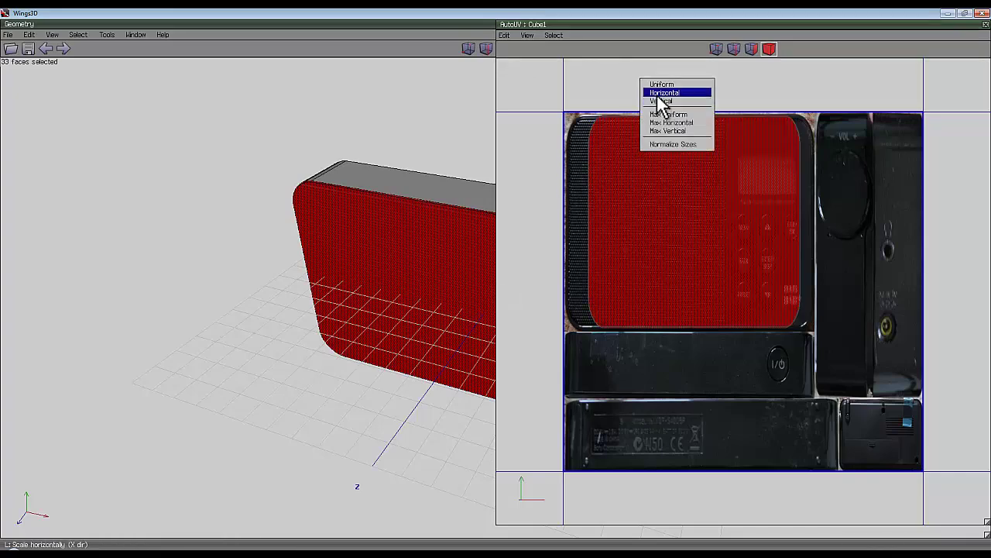
pyautogui.click(653, 95)
pyautogui.click(495, 283)
pyautogui.moveTo(708, 223); pyautogui.dragTo(496, 285)
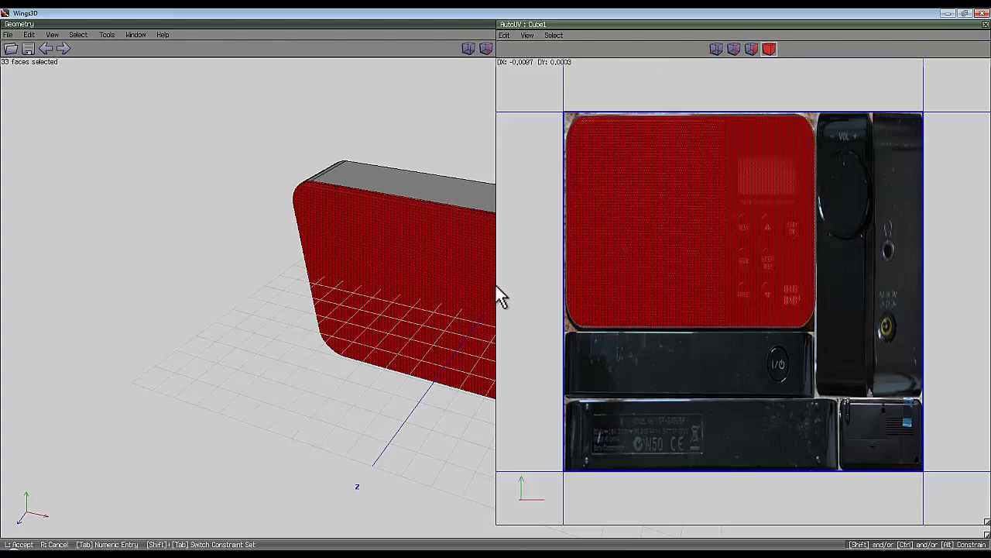
pyautogui.click(495, 284)
# - Enlarge the front chart slightly in height, nudge it into line with the photo, and close the UV editor
pyautogui.rightClick(635, 77)
pyautogui.click(642, 80)
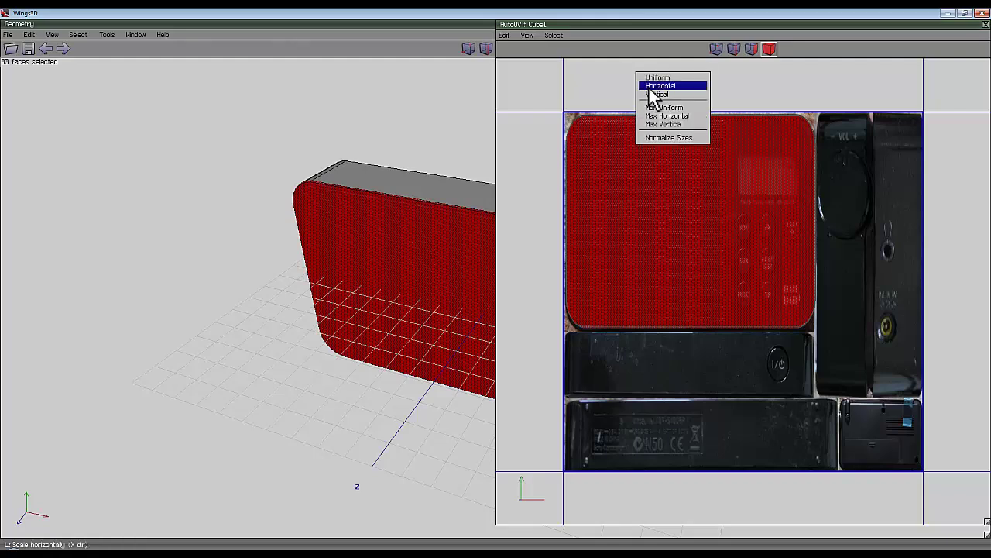
pyautogui.click(651, 86)
pyautogui.click(496, 285)
pyautogui.moveTo(660, 158); pyautogui.dragTo(652, 189)
pyautogui.click(501, 298)
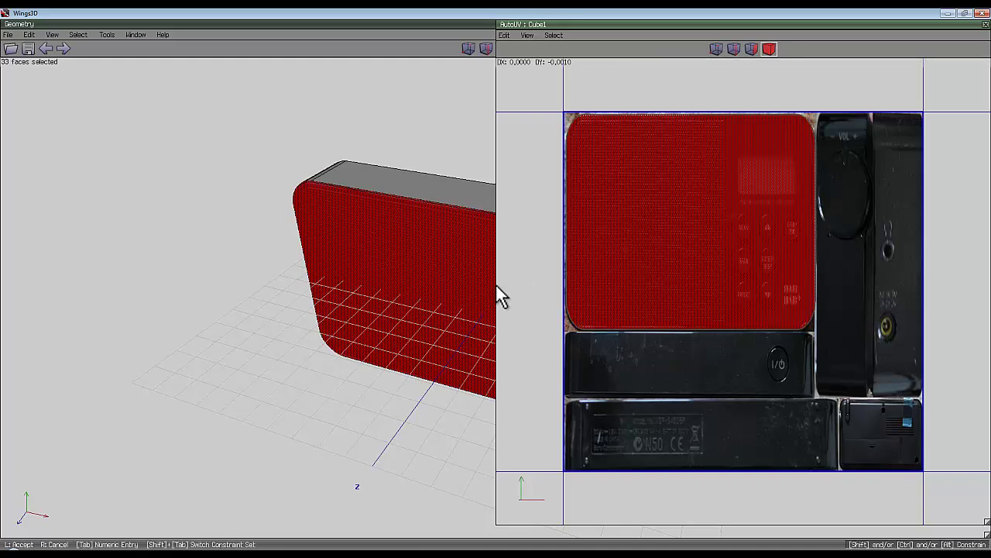
pyautogui.click(497, 284)
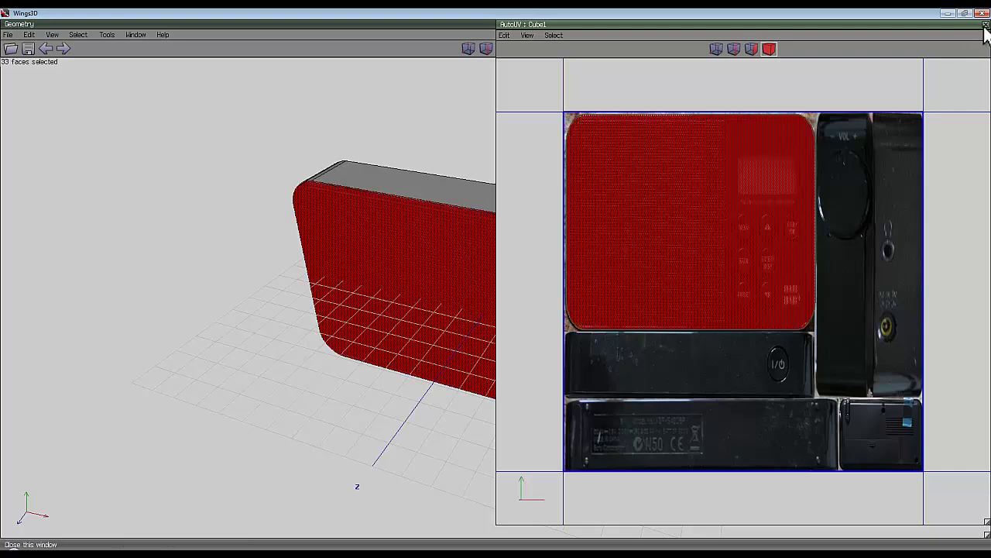
pyautogui.click(985, 25)
# - Clear the selection and examine the mapped photo on the radio's front and along its rounded edge
pyautogui.scroll(-4, 631, 232)
pyautogui.middleClick(667, 274)
pyautogui.click(497, 278)
pyautogui.press('space')
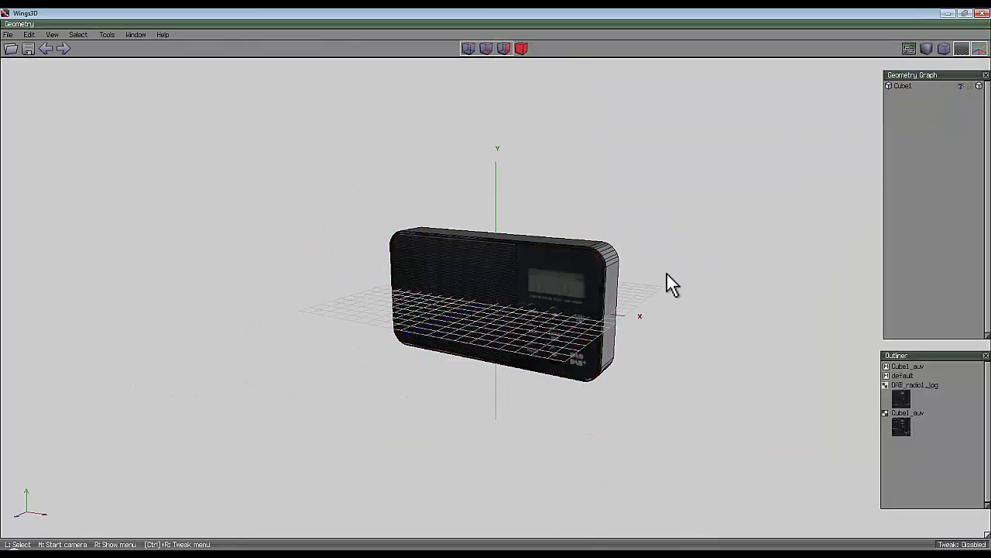
pyautogui.scroll(5, 666, 274)
pyautogui.middleClick(649, 197)
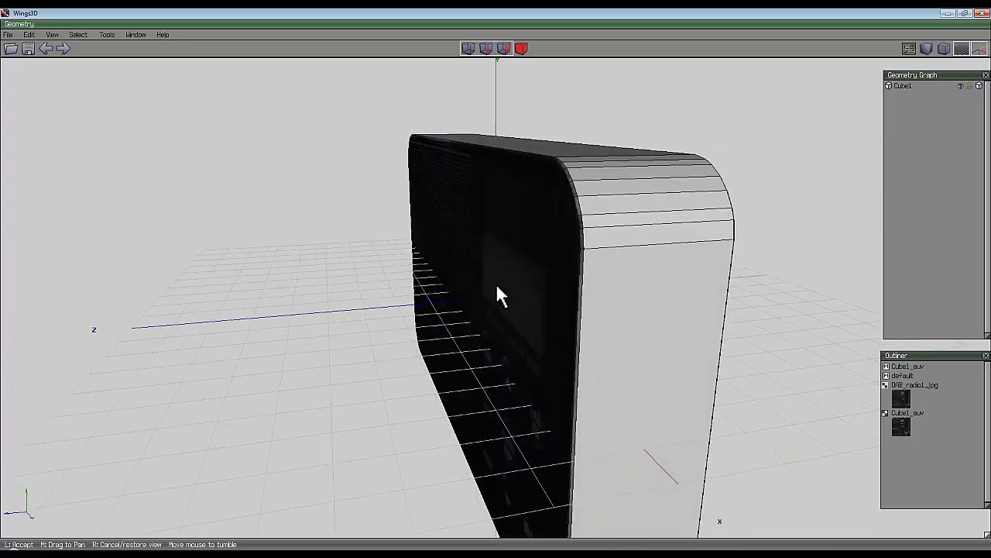
pyautogui.click(496, 285)
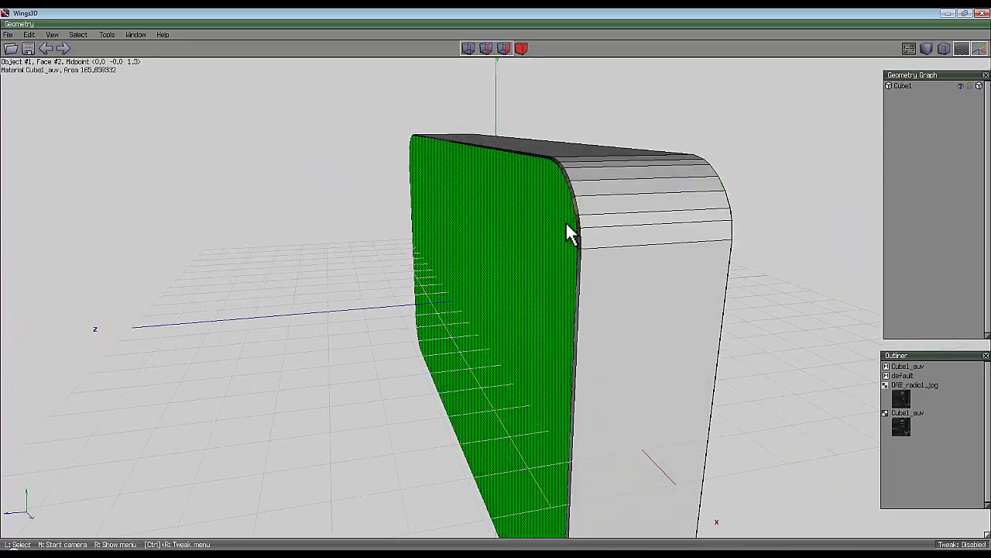
pyautogui.middleClick(569, 232)
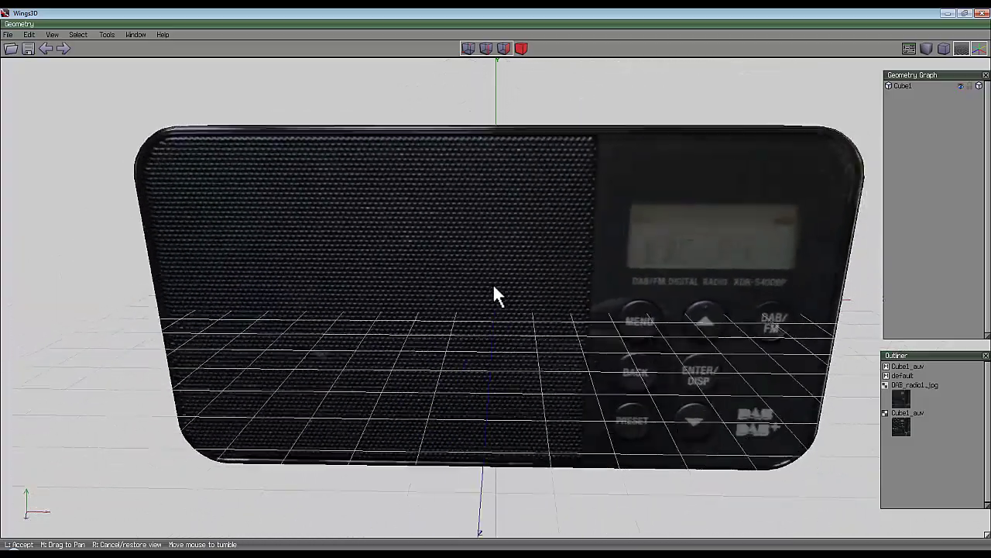
pyautogui.click(497, 293)
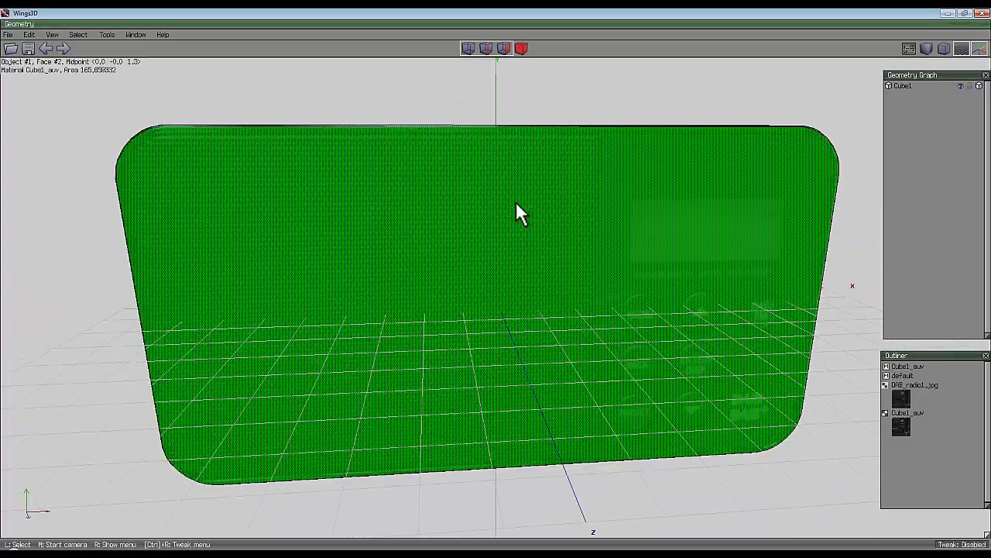
# - Select the whole radio body and reopen its UV mapping
pyautogui.click(516, 205)
pyautogui.middleClick(667, 150)
pyautogui.click(495, 282)
pyautogui.press('b')
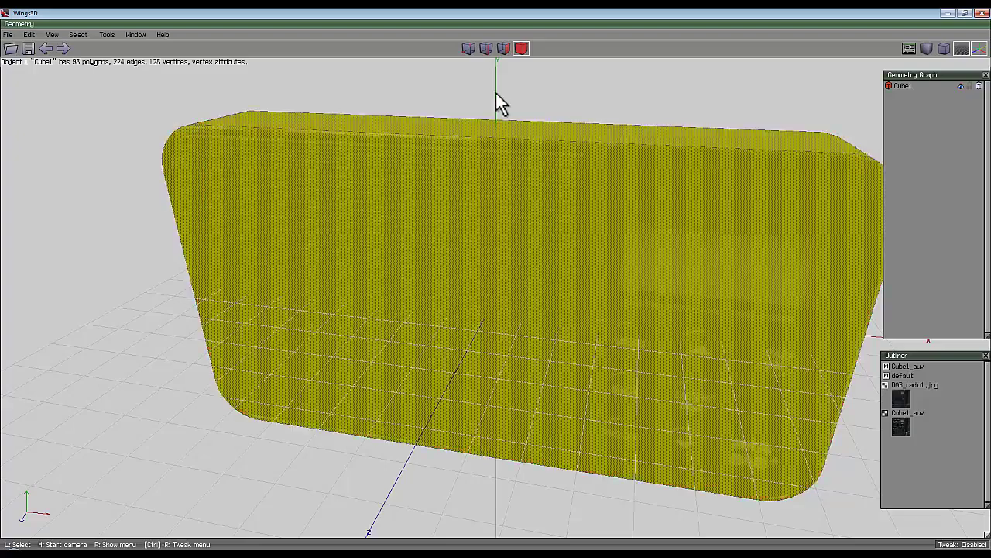
pyautogui.rightClick(498, 93)
pyautogui.click(504, 366)
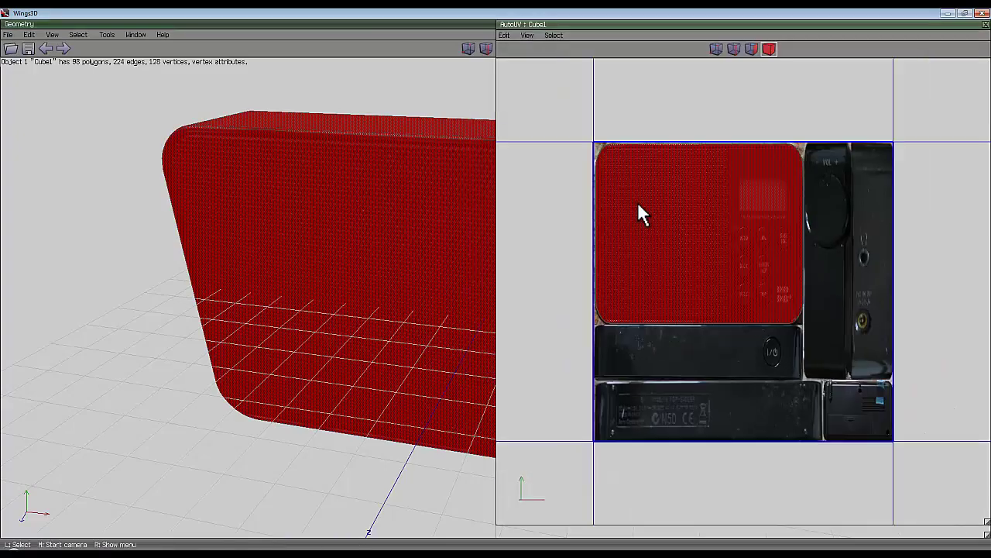
pyautogui.scroll(-1, 752, 227)
pyautogui.scroll(2, 758, 189)
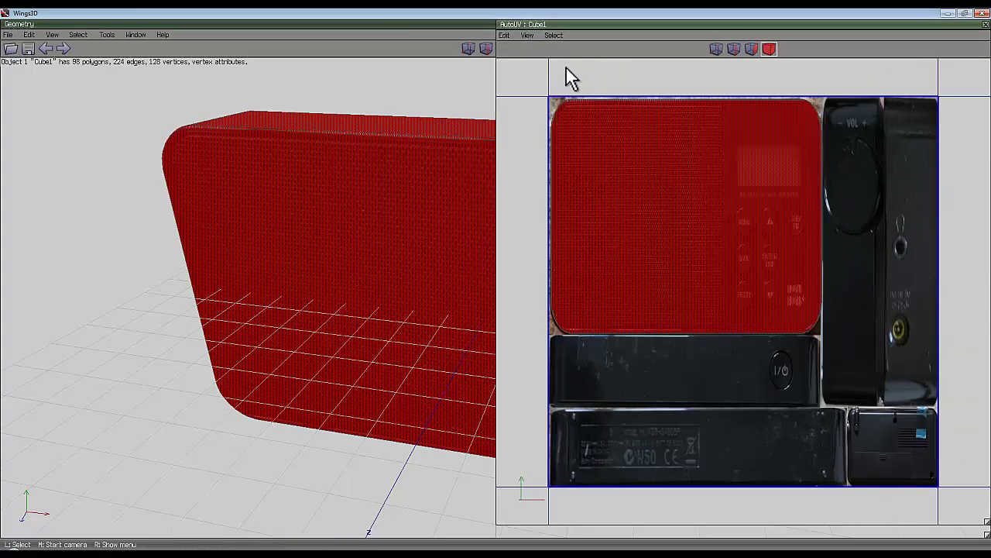
# - Shrink the front chart slightly with a uniform scale, nudge it within the photo's outline, and close the UV editor
pyautogui.rightClick(567, 69)
pyautogui.click(580, 81)
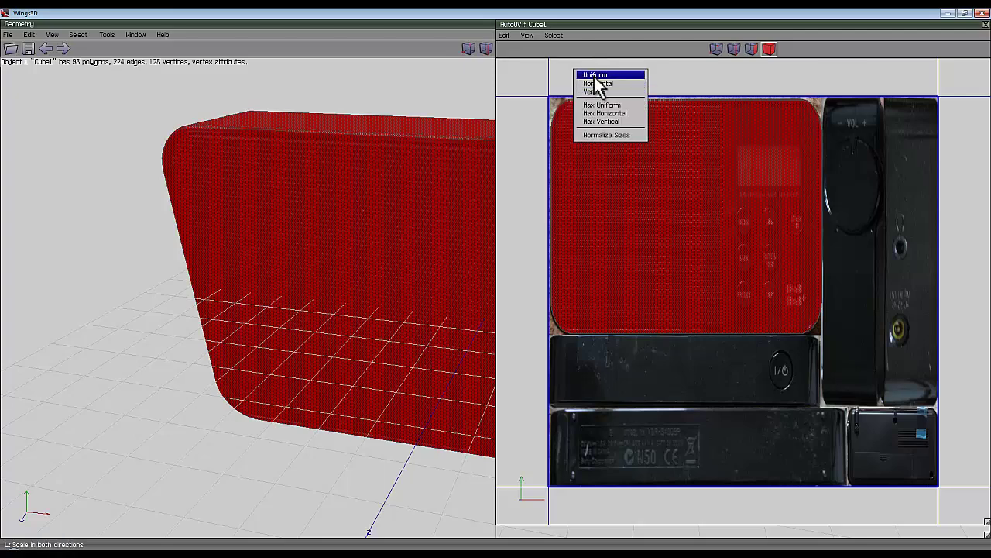
pyautogui.click(596, 77)
pyautogui.click(786, 131)
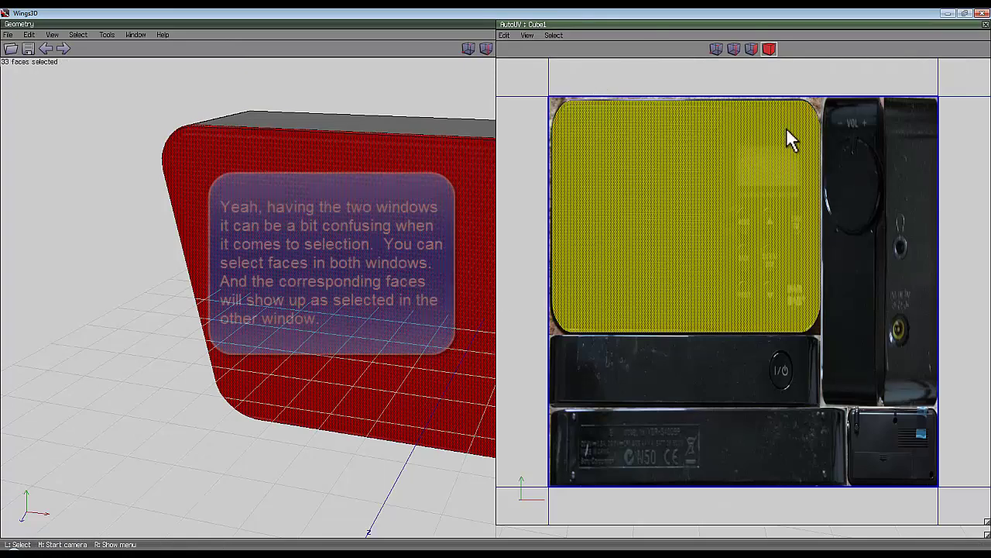
pyautogui.moveTo(750, 193); pyautogui.dragTo(747, 195)
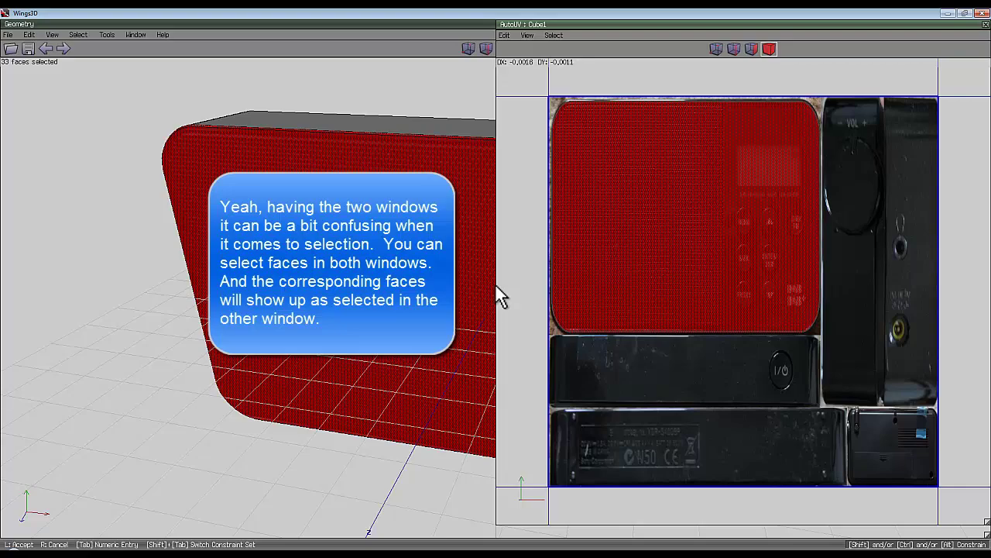
pyautogui.click(497, 287)
pyautogui.click(714, 76)
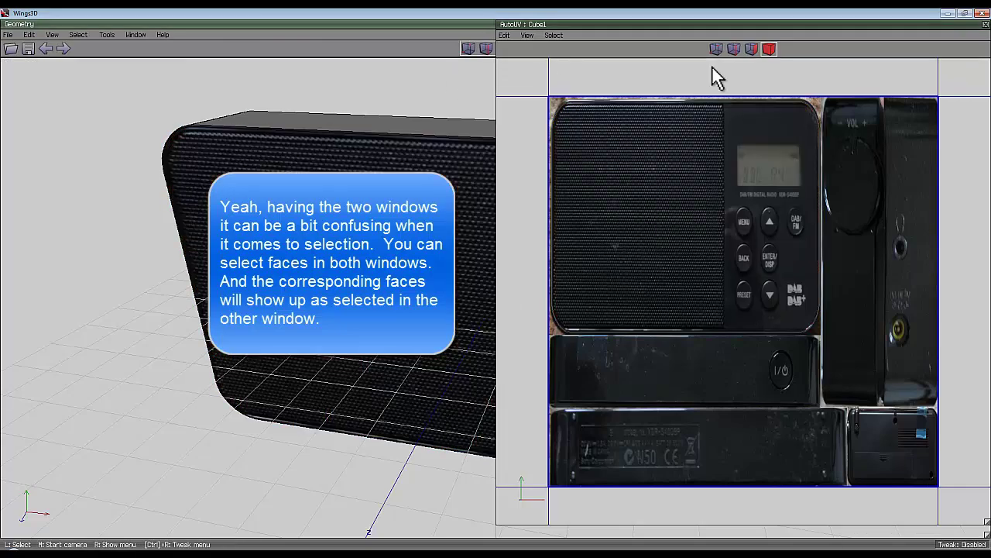
pyautogui.click(985, 24)
# - Select the 33 faces on the back of the radio and open UV segmenting for them
pyautogui.scroll(-4, 496, 283)
pyautogui.middleClick(495, 283)
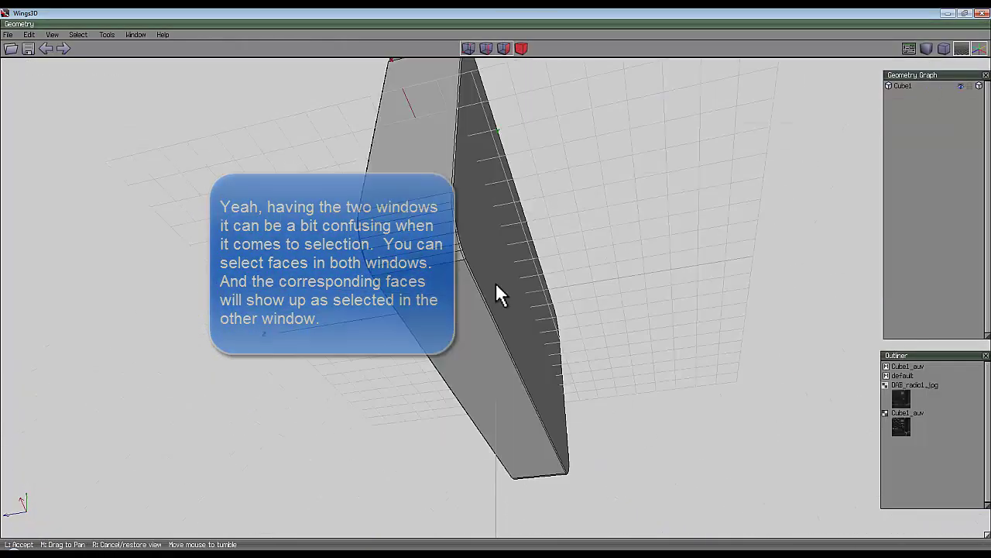
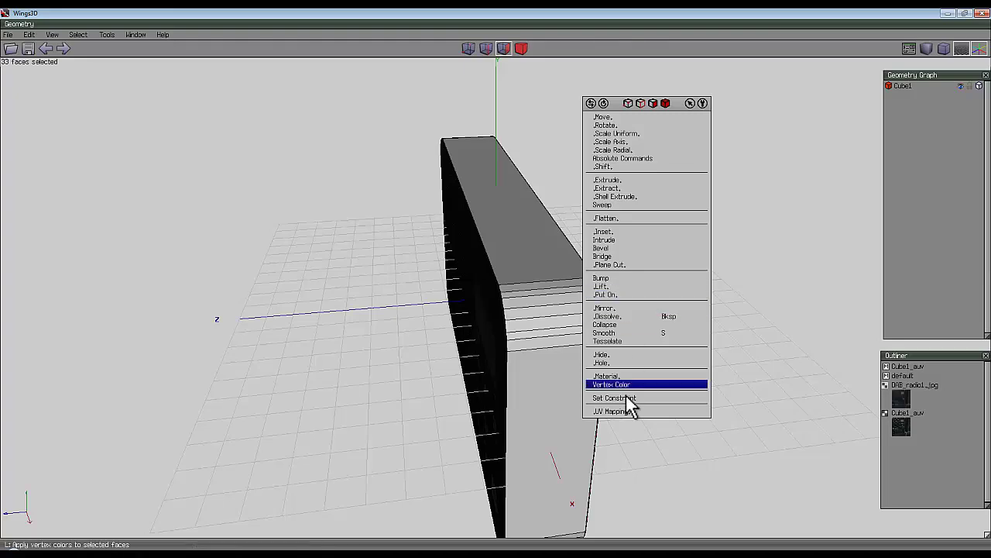
pyautogui.click(626, 412)
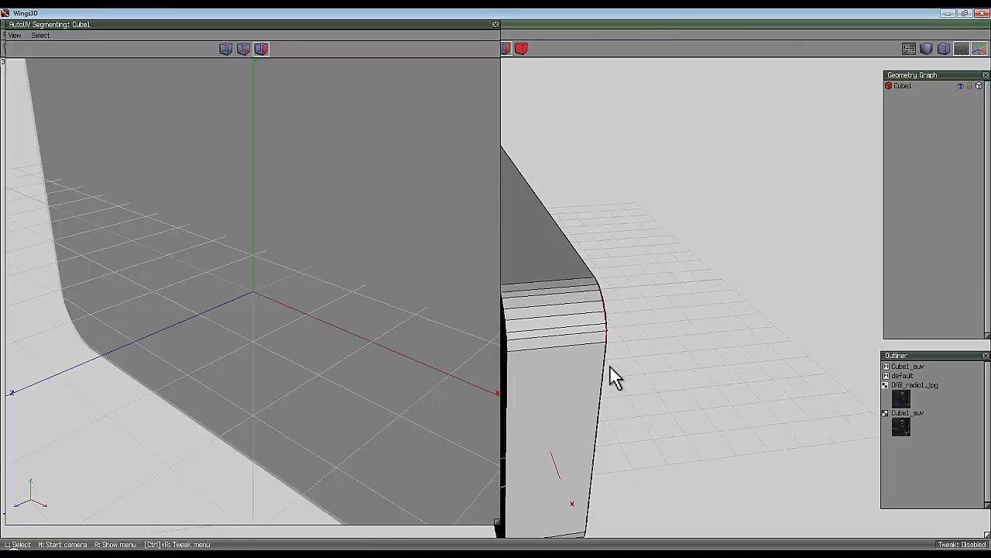
pyautogui.scroll(-4, 615, 305)
pyautogui.scroll(5, 603, 302)
pyautogui.scroll(-5, 377, 225)
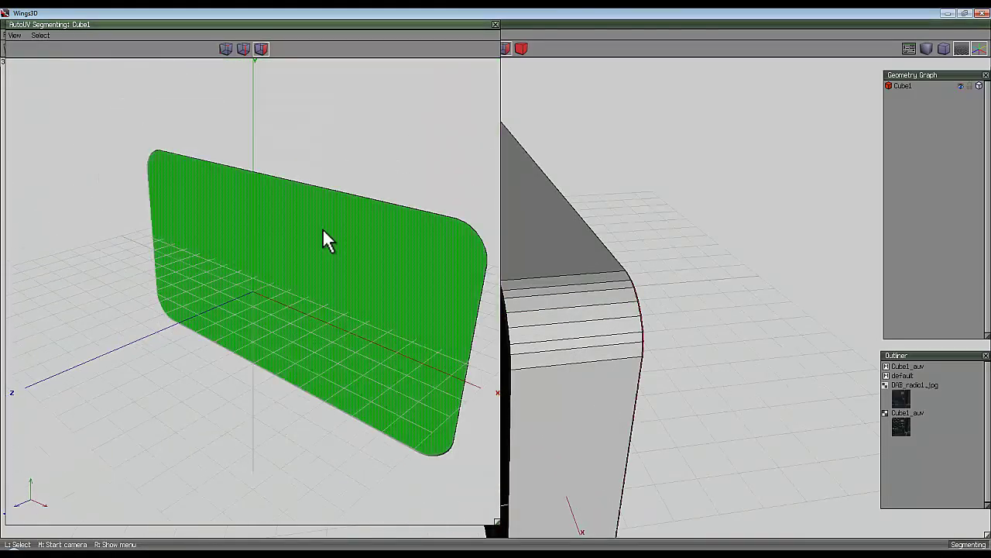
# - Unwrap the back faces into a UV chart with Projection Normal
pyautogui.middleClick(325, 239)
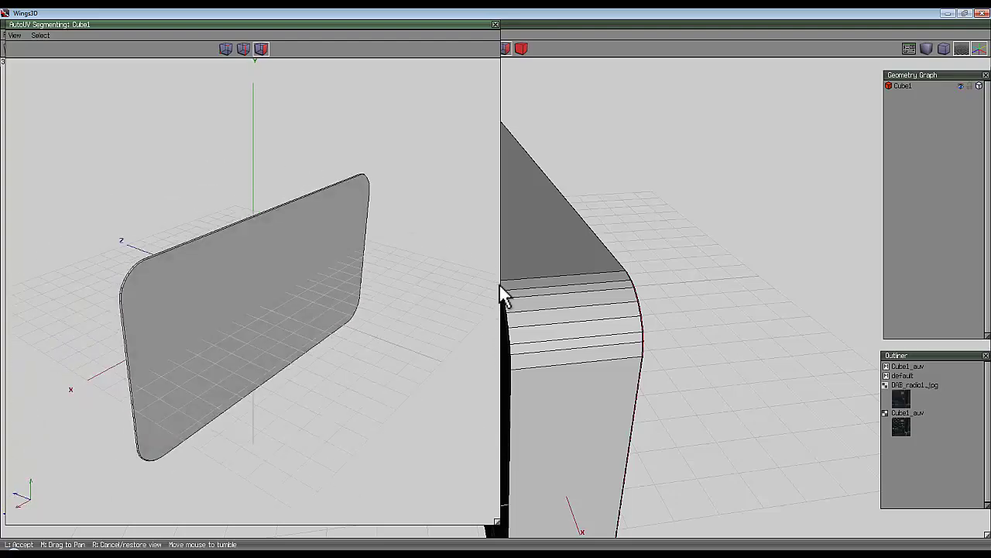
pyautogui.click(349, 137)
pyautogui.rightClick(355, 123)
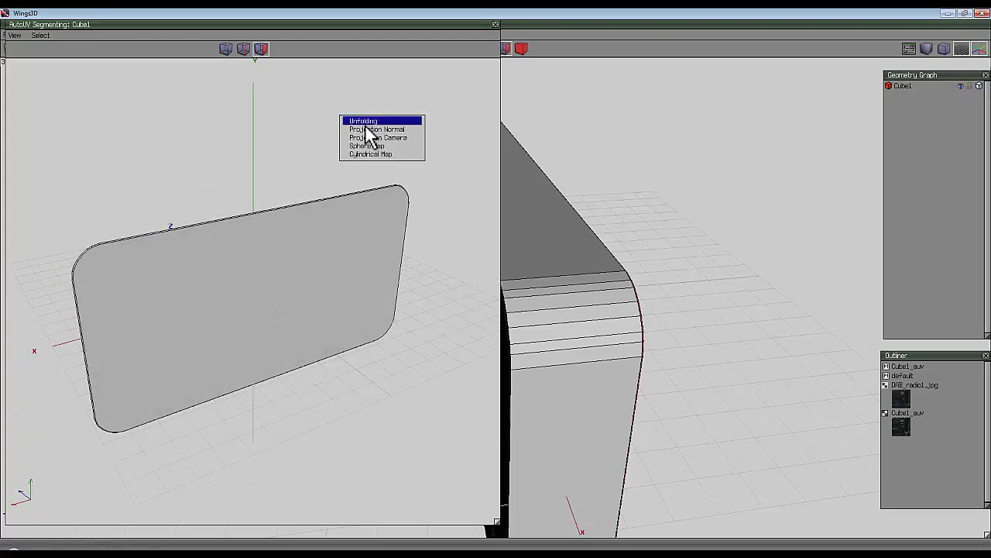
pyautogui.rightClick(335, 94)
pyautogui.click(346, 91)
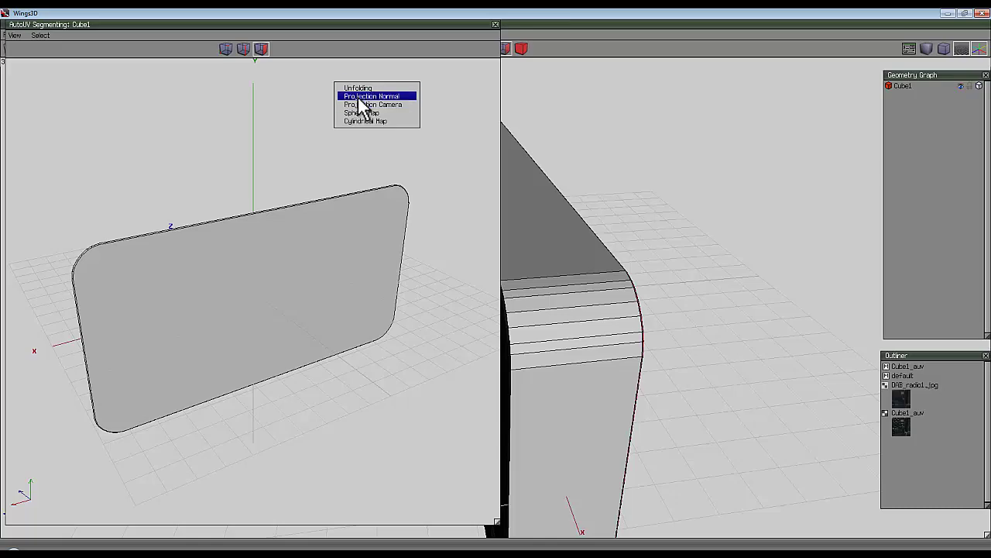
pyautogui.click(363, 96)
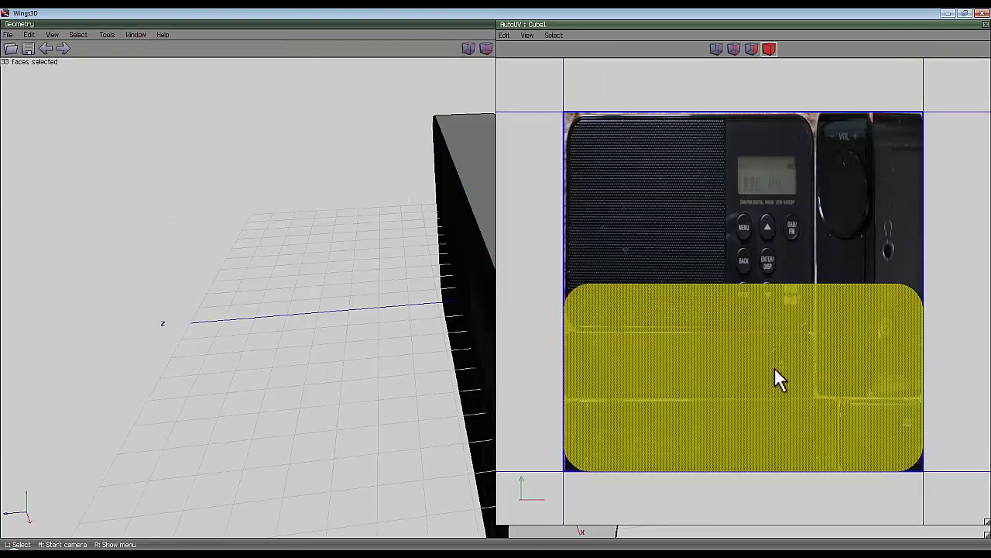
# - Scale the back chart uniformly to about 30% and move it onto the small photo of the radio's back
pyautogui.click(775, 367)
pyautogui.rightClick(670, 172)
pyautogui.click(676, 180)
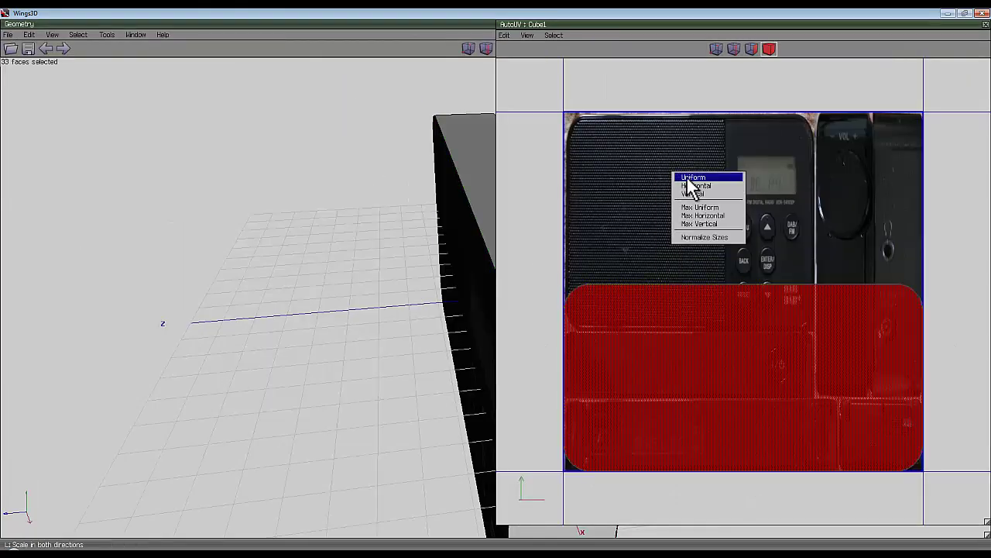
pyautogui.click(687, 178)
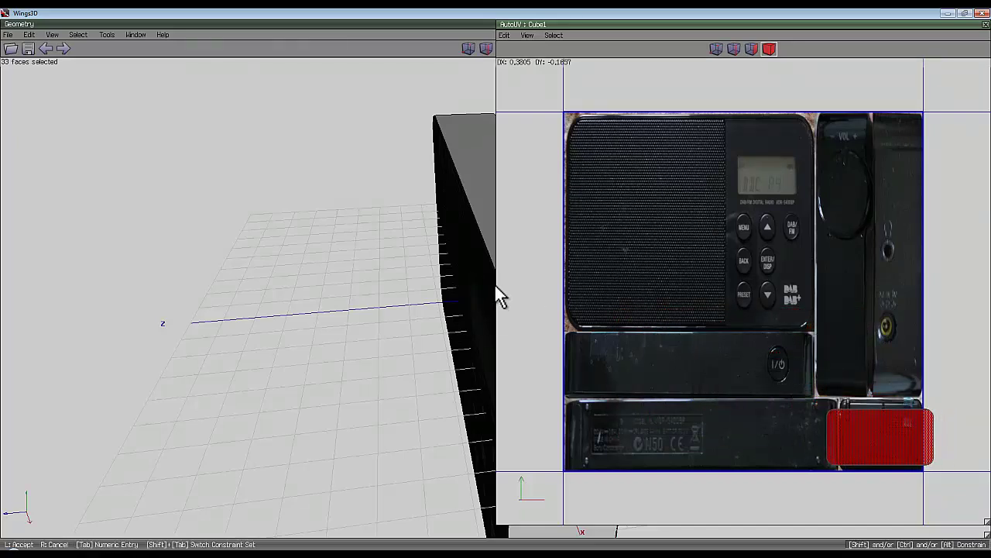
pyautogui.click(500, 296)
# - Stretch the back chart vertically to match the proportions of the radio's back in the photo
pyautogui.rightClick(680, 238)
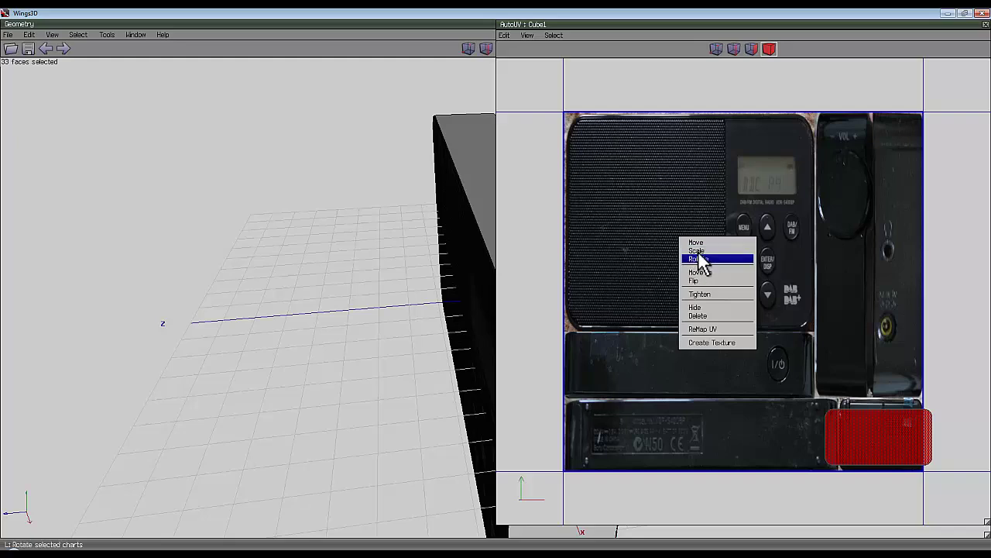
pyautogui.click(694, 252)
pyautogui.click(716, 266)
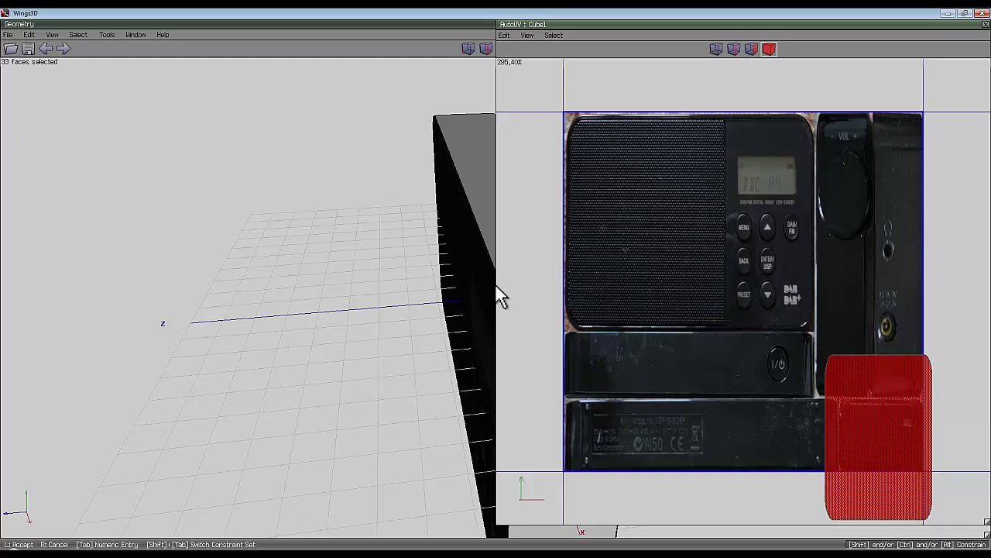
pyautogui.click(499, 296)
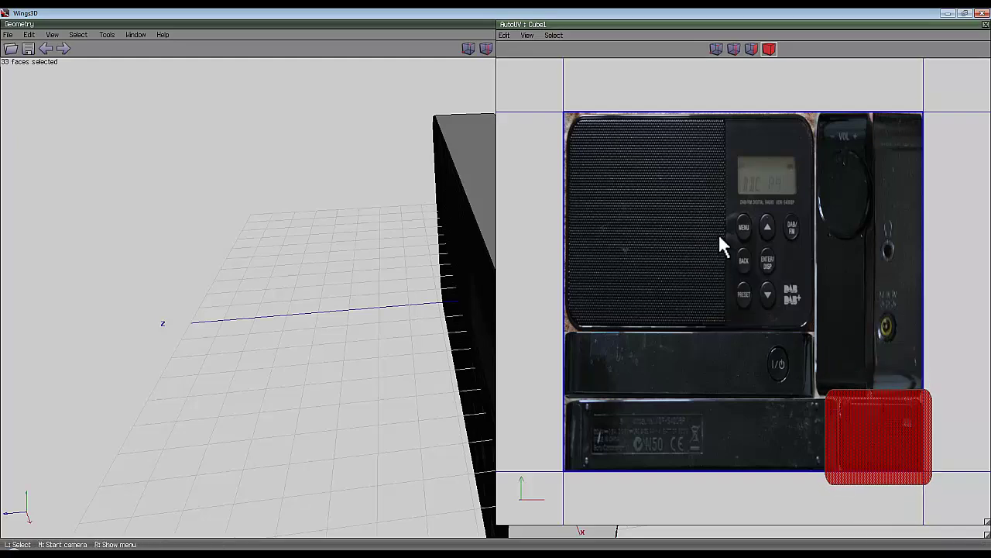
# - Scale the back chart uniformly to about 78% to fit the photo of the radio's back
pyautogui.rightClick(724, 242)
pyautogui.click(734, 240)
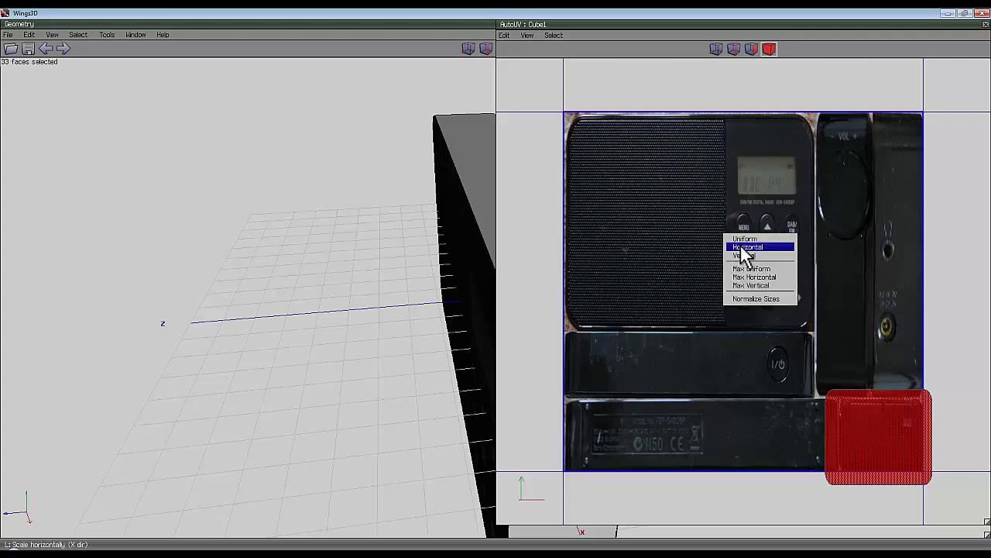
pyautogui.click(747, 247)
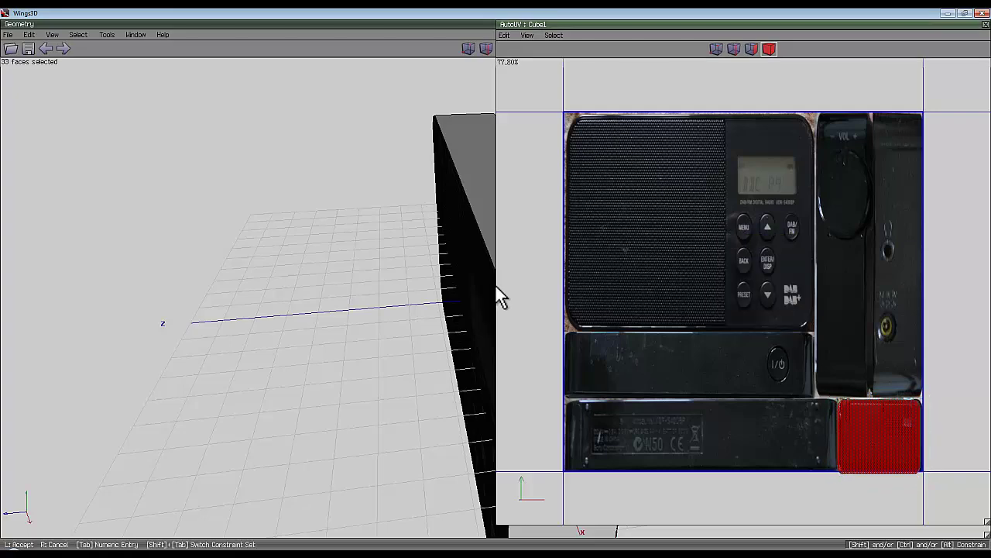
pyautogui.click(499, 295)
# - Nudge the back chart slightly so it lines up with the photo of the radio's back
pyautogui.scroll(3, 946, 513)
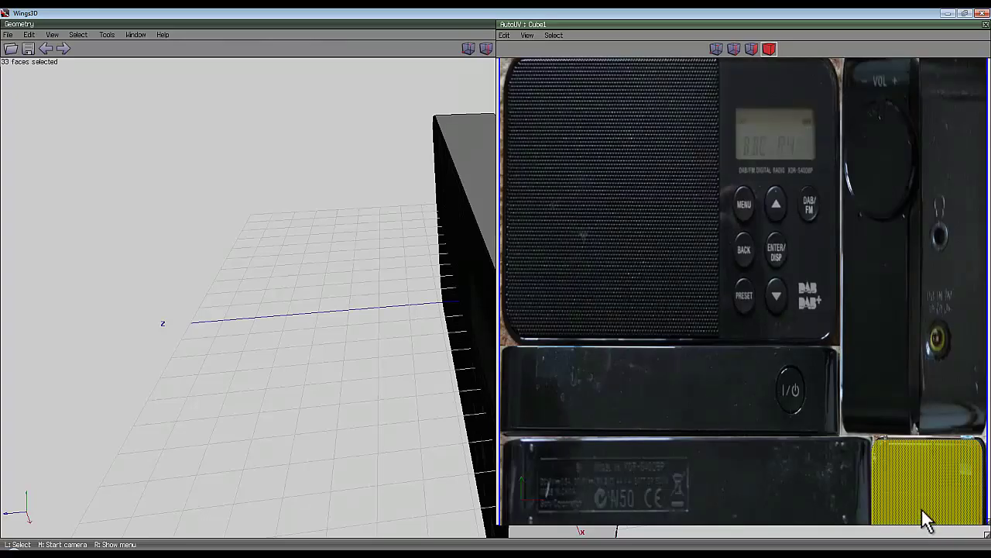
pyautogui.moveTo(922, 508); pyautogui.dragTo(924, 508)
pyautogui.click(497, 287)
pyautogui.scroll(-3, 847, 427)
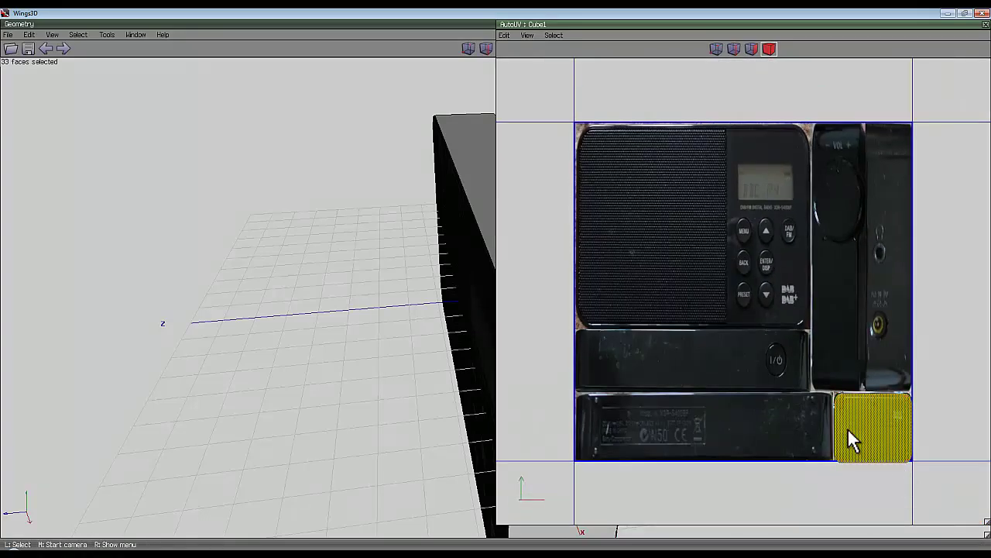
# - Scale the back chart vertically to about 95% and shift it slightly upward over the photo of the radio's back
pyautogui.rightClick(725, 240)
pyautogui.click(734, 248)
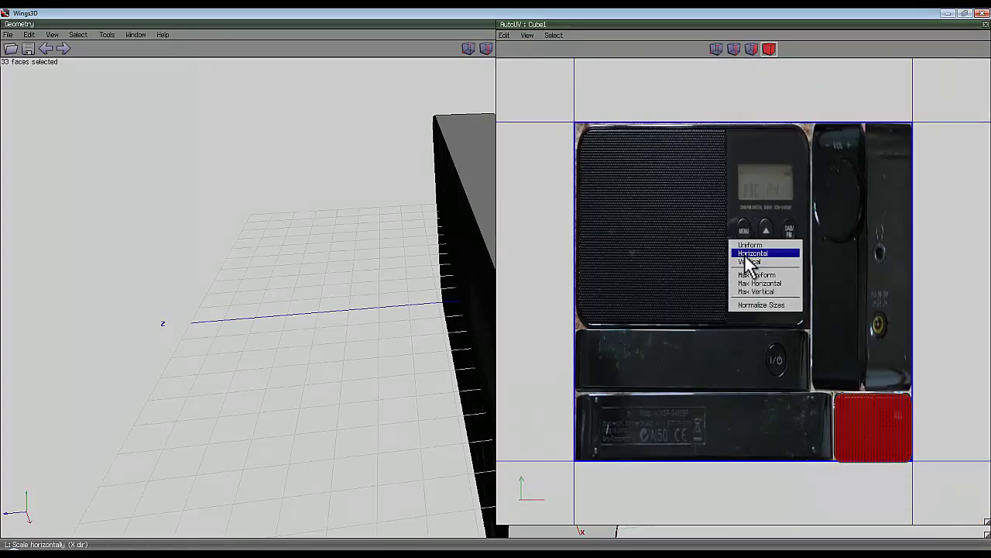
pyautogui.click(745, 254)
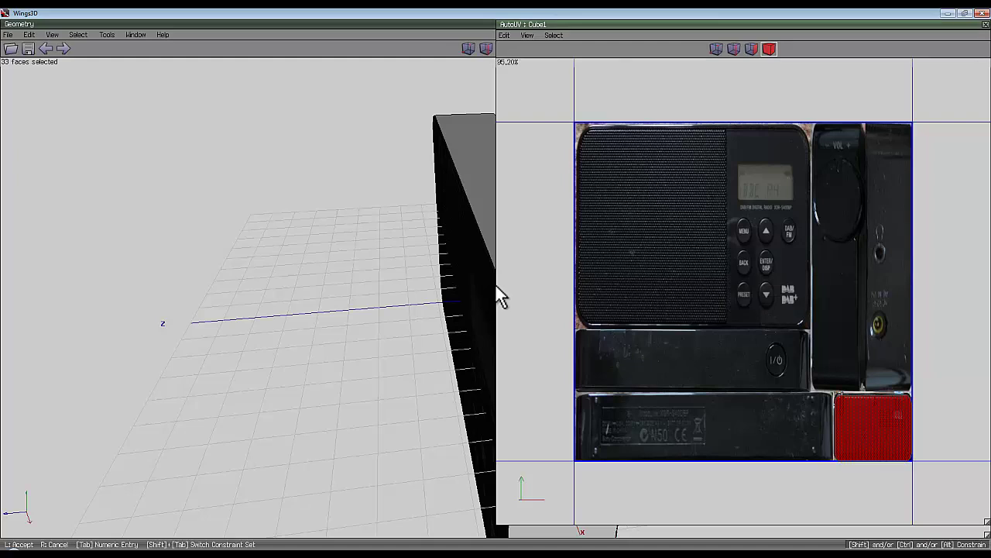
pyautogui.click(499, 295)
pyautogui.press('m')
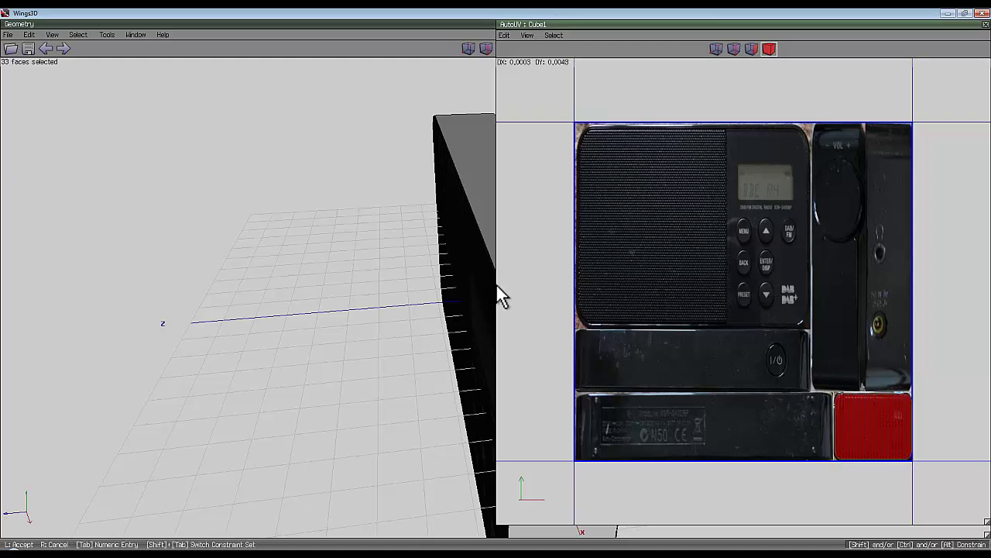
pyautogui.click(497, 287)
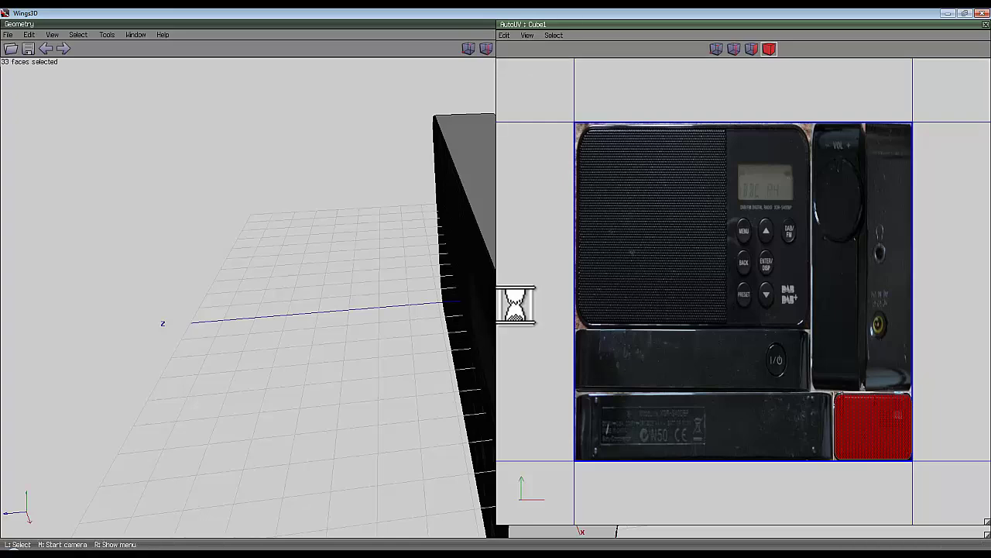
# - Stretch the back chart slightly in the vertical direction and nudge it to match the outline of the radio's back in the photo
pyautogui.scroll(3, 895, 455)
pyautogui.scroll(-1, 895, 456)
pyautogui.moveTo(894, 455); pyautogui.dragTo(723, 279, button='middle')
pyautogui.scroll(3, 889, 414)
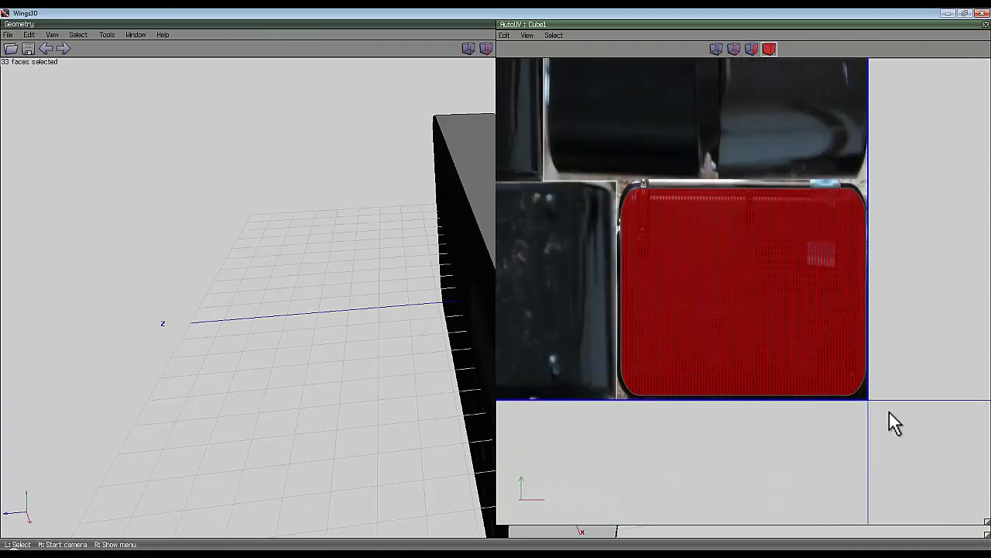
pyautogui.rightClick(721, 85)
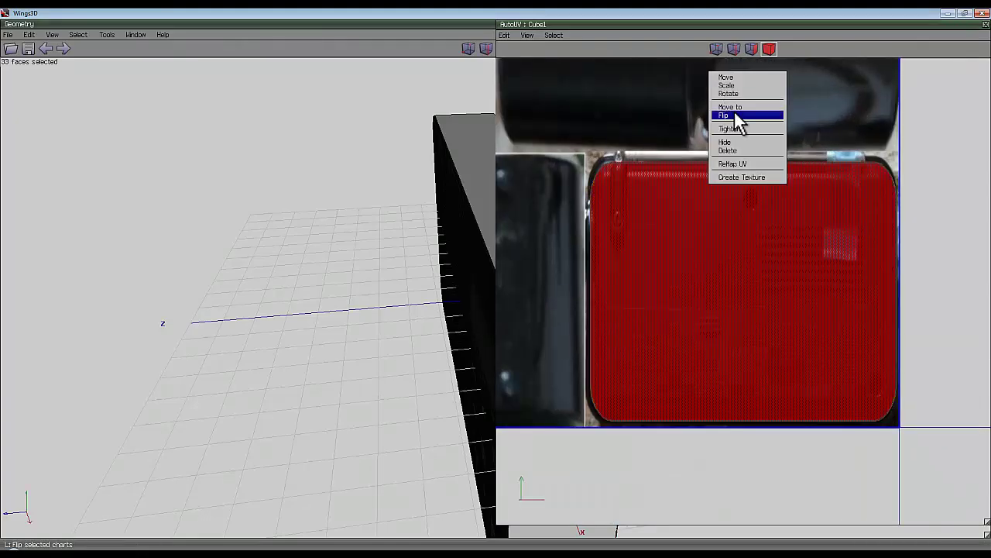
pyautogui.click(736, 86)
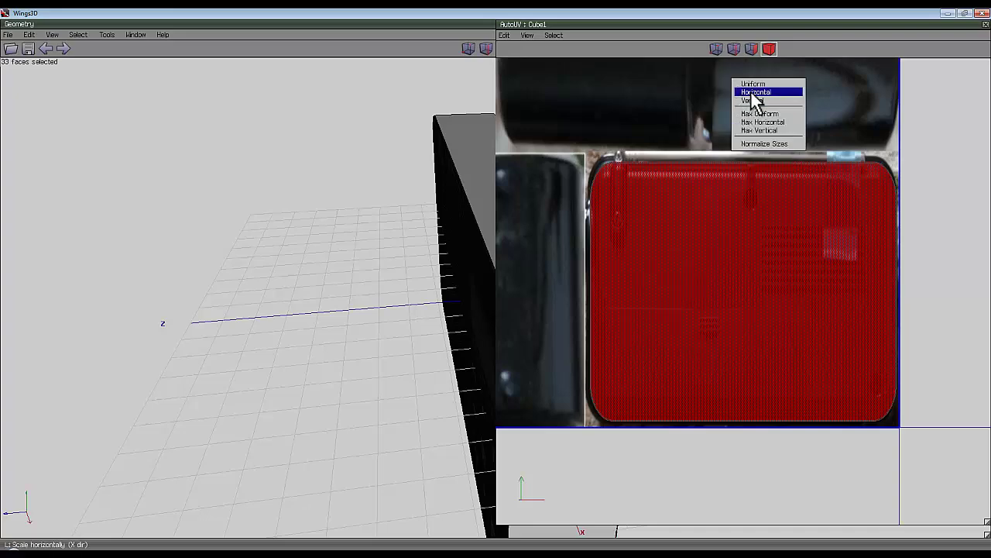
pyautogui.click(751, 100)
pyautogui.click(496, 286)
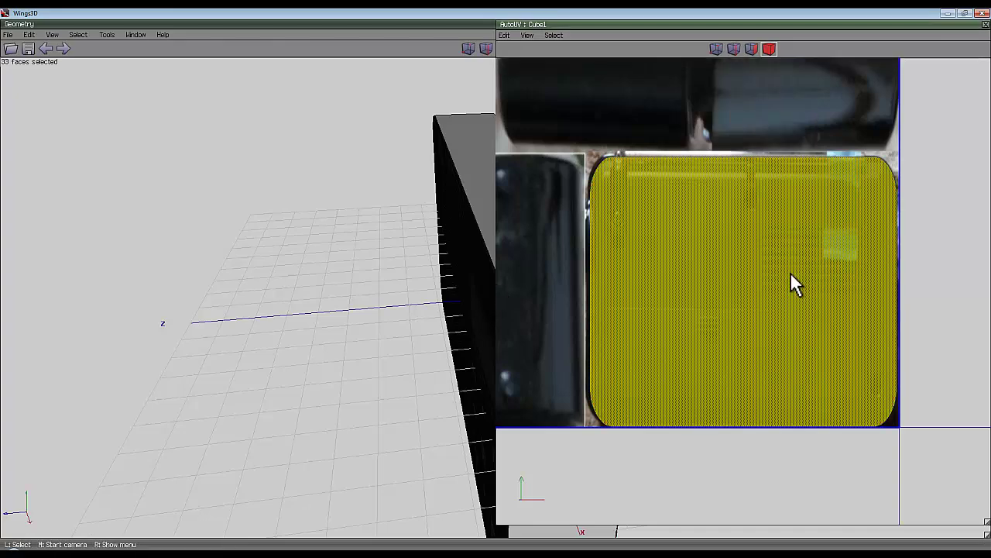
pyautogui.moveTo(791, 273); pyautogui.dragTo(767, 280)
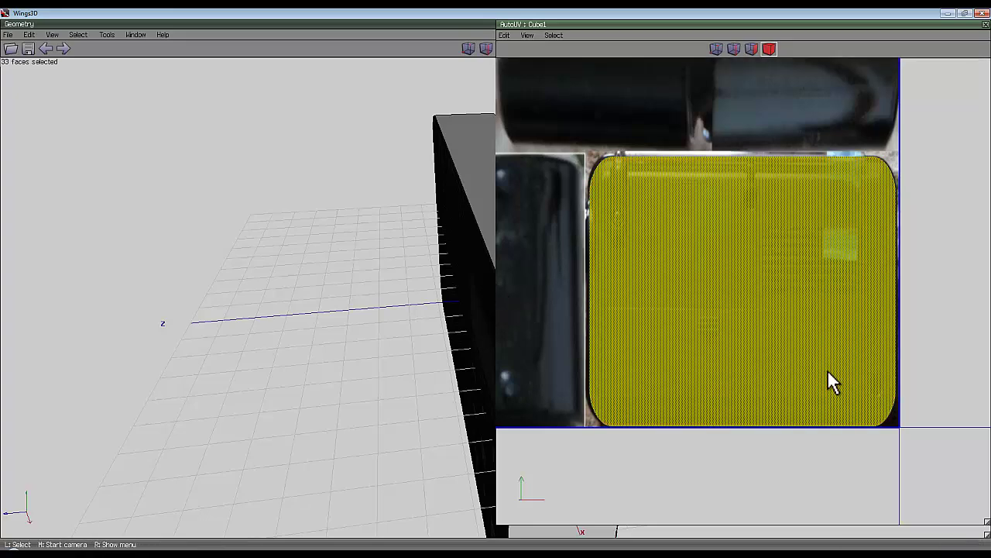
# - Close the UV editor, clear the selection and inspect the textures on the radio's back and front
pyautogui.scroll(-3, 774, 229)
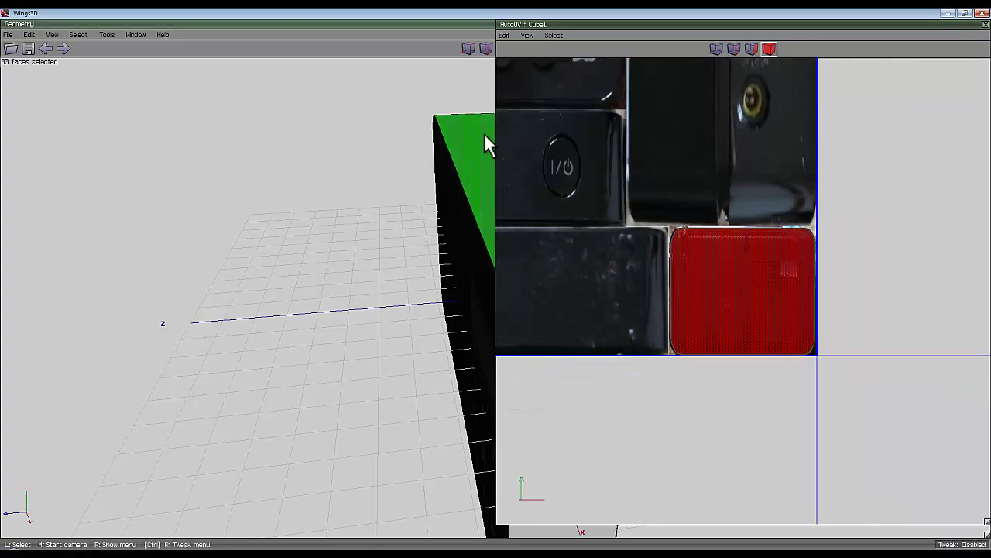
pyautogui.middleClick(485, 140)
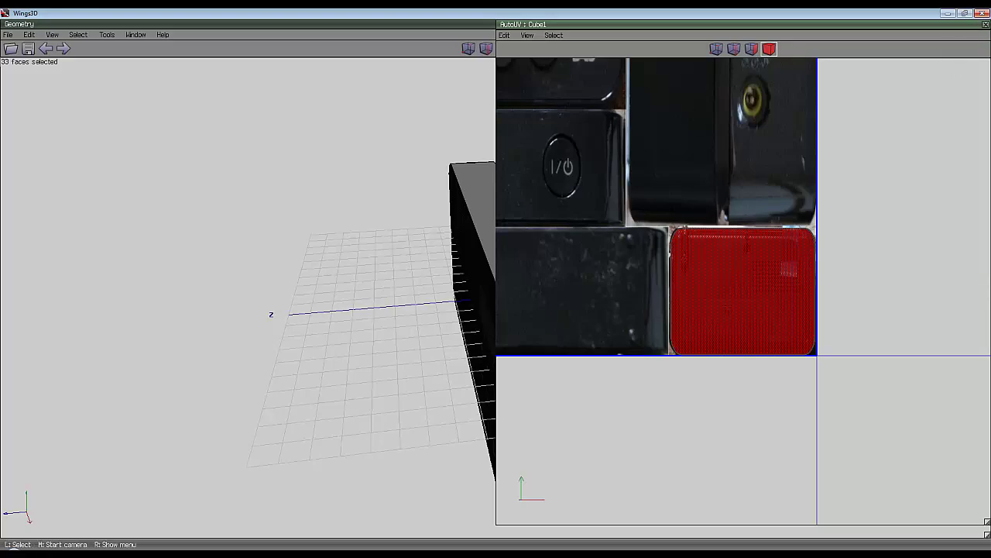
pyautogui.click(985, 24)
pyautogui.middleClick(732, 266)
pyautogui.click(497, 286)
pyautogui.press('space')
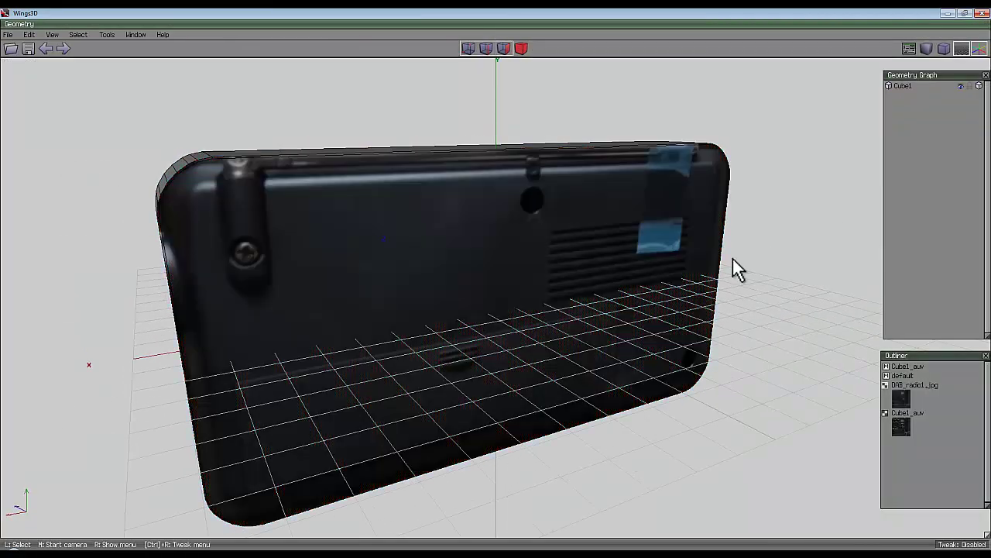
pyautogui.middleClick(500, 296)
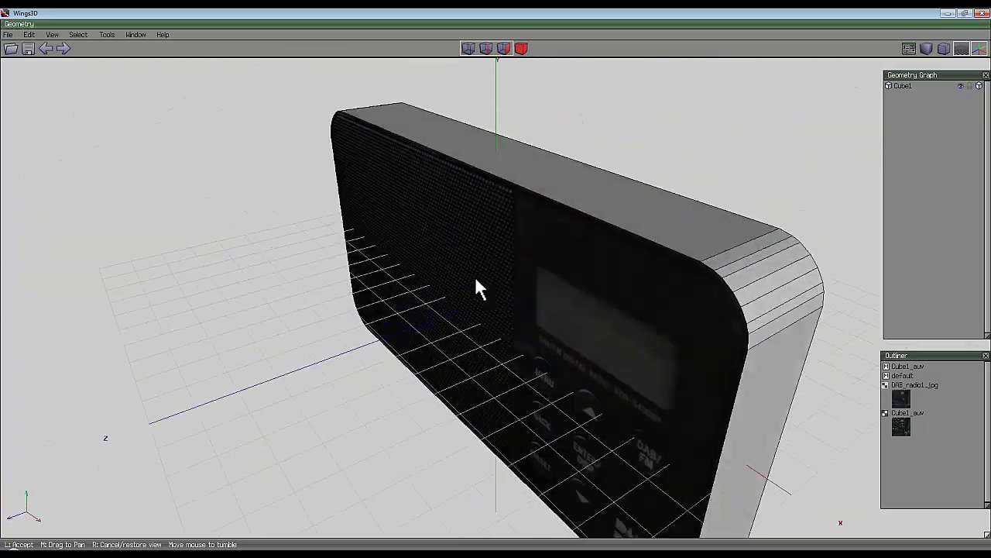
pyautogui.click(757, 263)
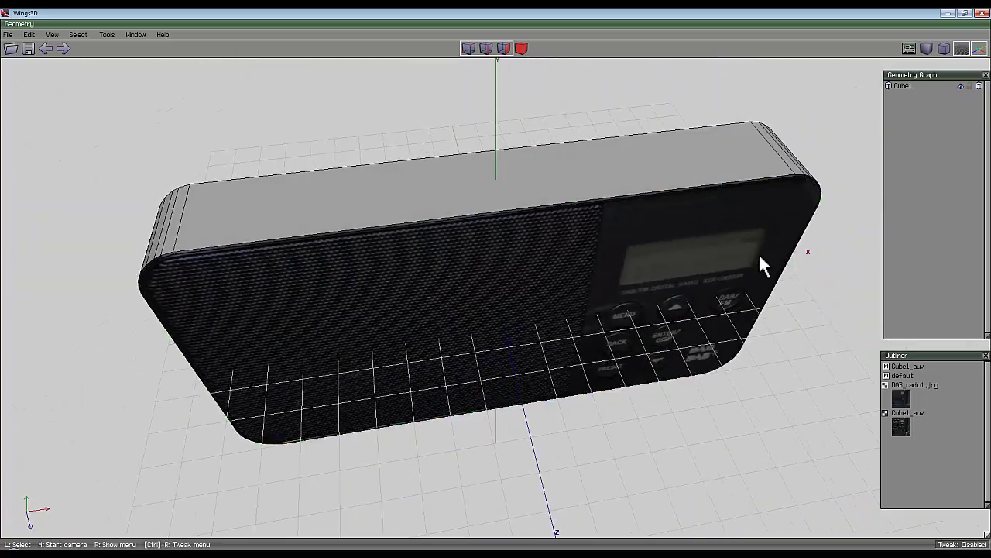
# - Select the radio's top face together with the three adjoining strips of the rounded corner at each end
pyautogui.click(662, 182)
pyautogui.middleClick(662, 182)
pyautogui.click(728, 210)
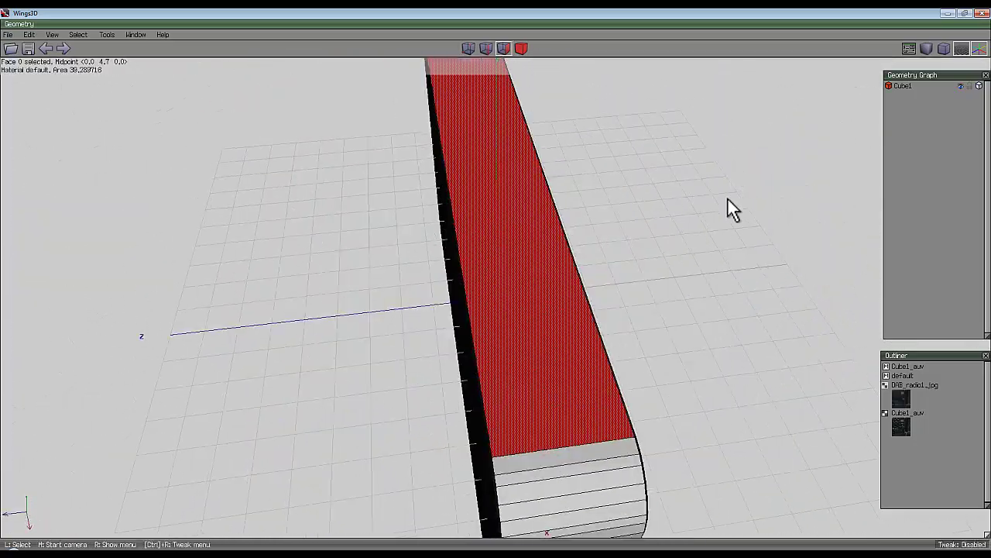
pyautogui.moveTo(589, 491); pyautogui.dragTo(583, 466)
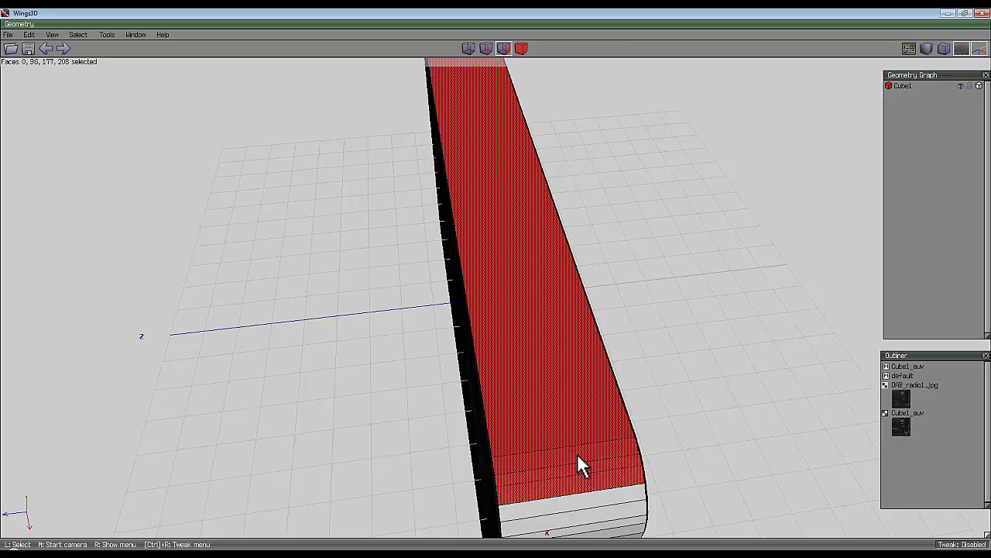
pyautogui.middleClick(496, 285)
pyautogui.click(655, 357)
pyautogui.moveTo(462, 378); pyautogui.dragTo(460, 353)
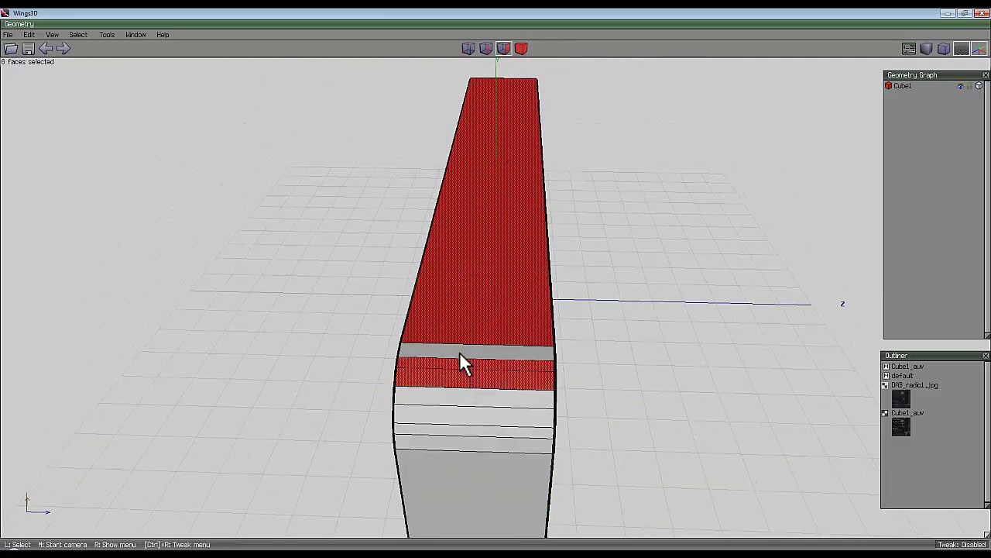
pyautogui.click(459, 353)
# - Start UV mapping on the seven selected top faces and unwrap them into a single chart
pyautogui.middleClick(676, 244)
pyautogui.click(500, 294)
pyautogui.rightClick(546, 69)
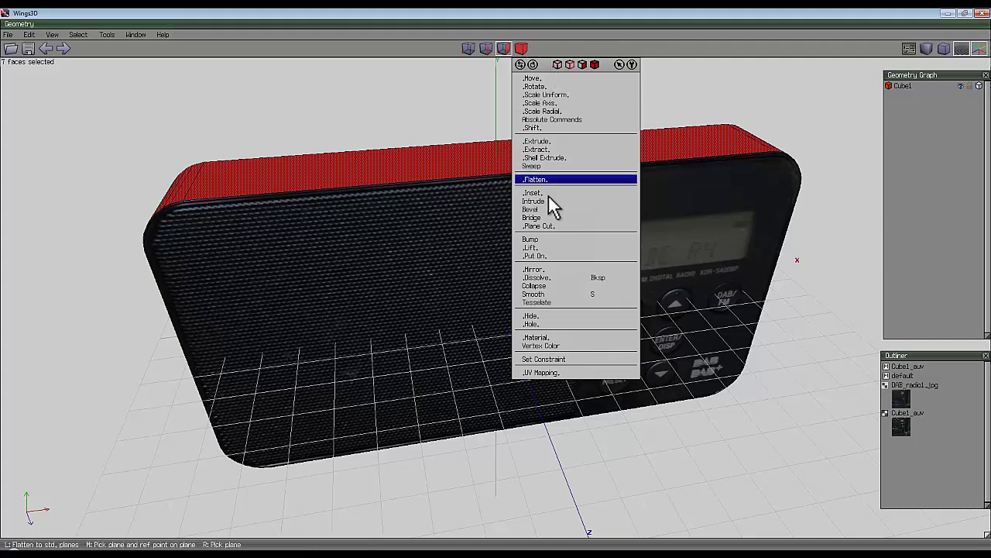
pyautogui.click(546, 371)
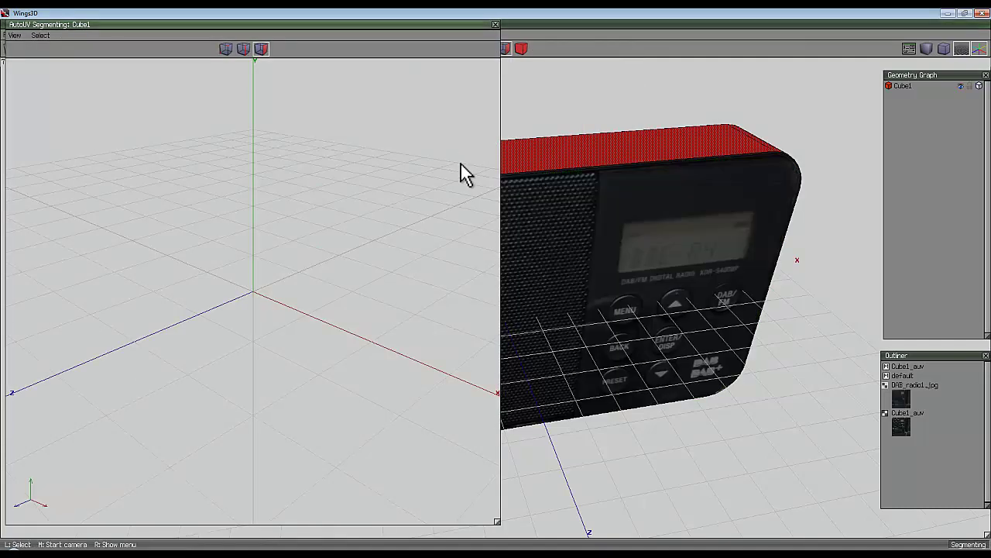
pyautogui.rightClick(346, 112)
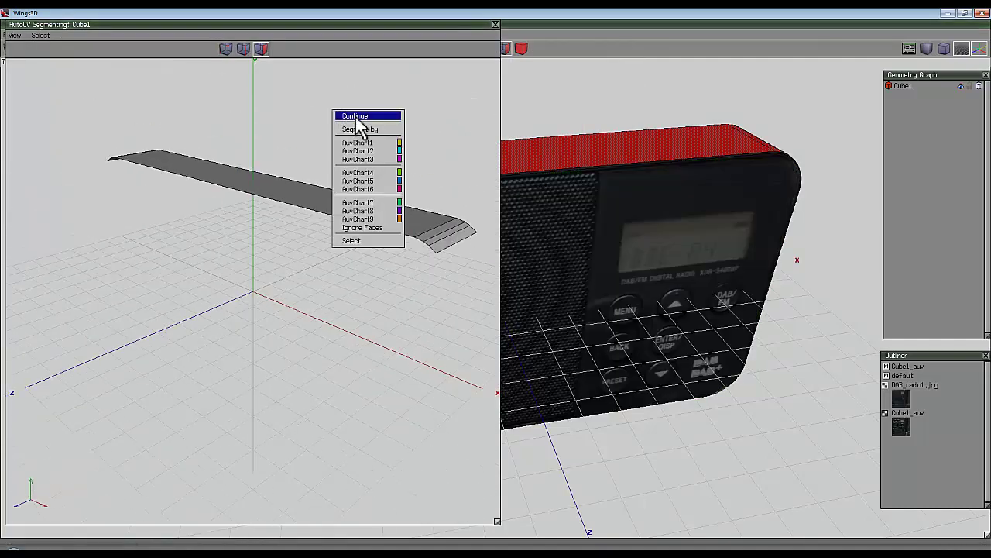
pyautogui.click(358, 116)
pyautogui.click(365, 124)
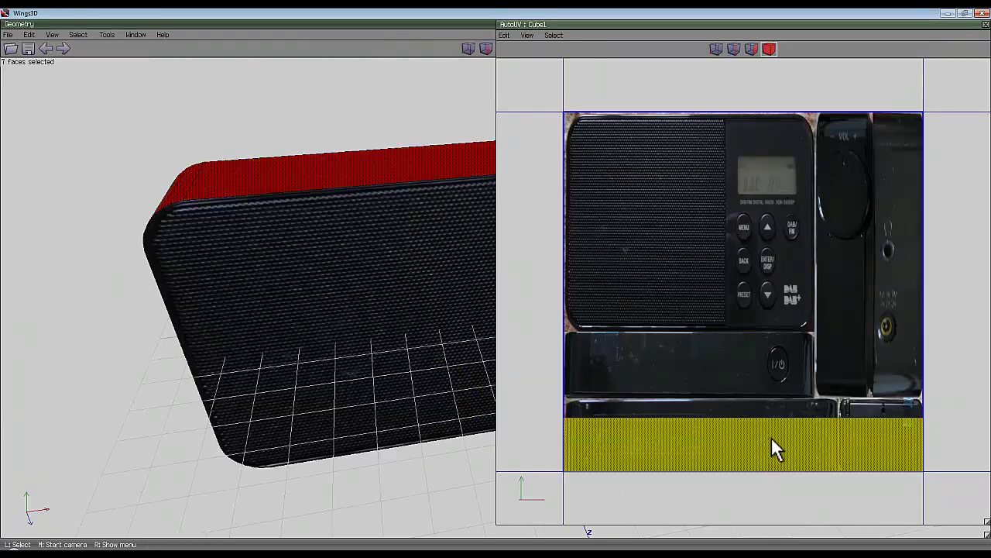
# - Move the top chart onto the photo of the radio's top with the power button and narrow it horizontally to fit
pyautogui.moveTo(648, 453); pyautogui.dragTo(597, 374)
pyautogui.click(785, 454)
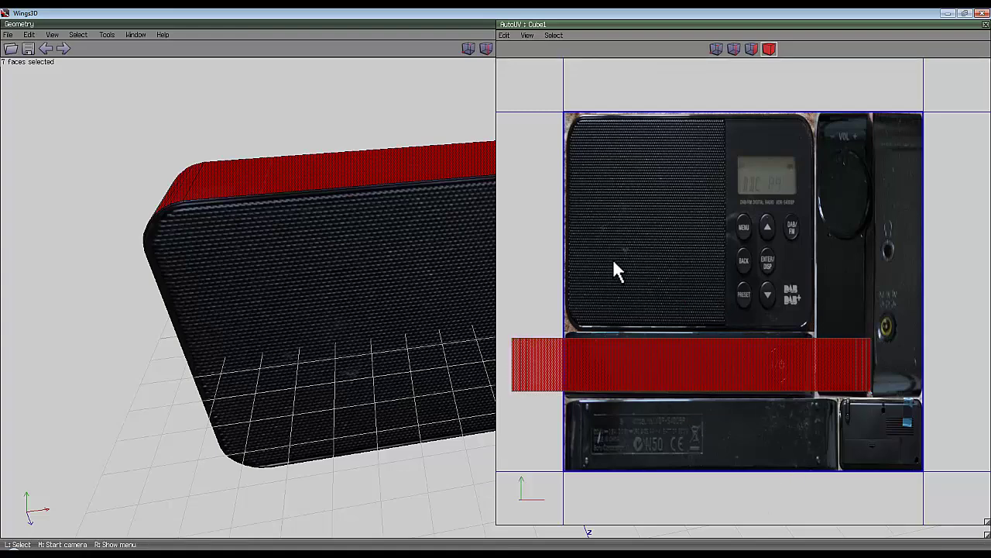
pyautogui.rightClick(545, 141)
pyautogui.click(551, 144)
pyautogui.click(570, 152)
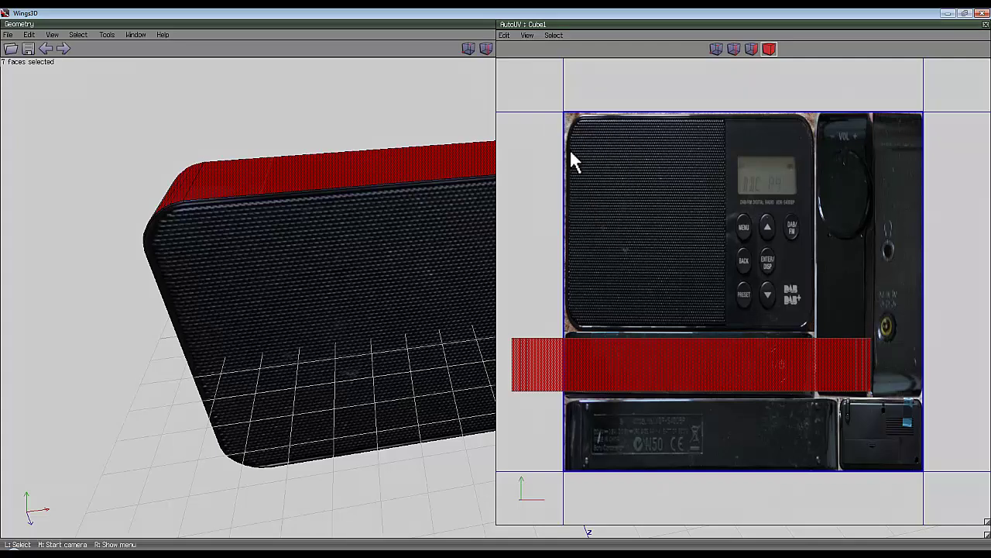
pyautogui.click(500, 297)
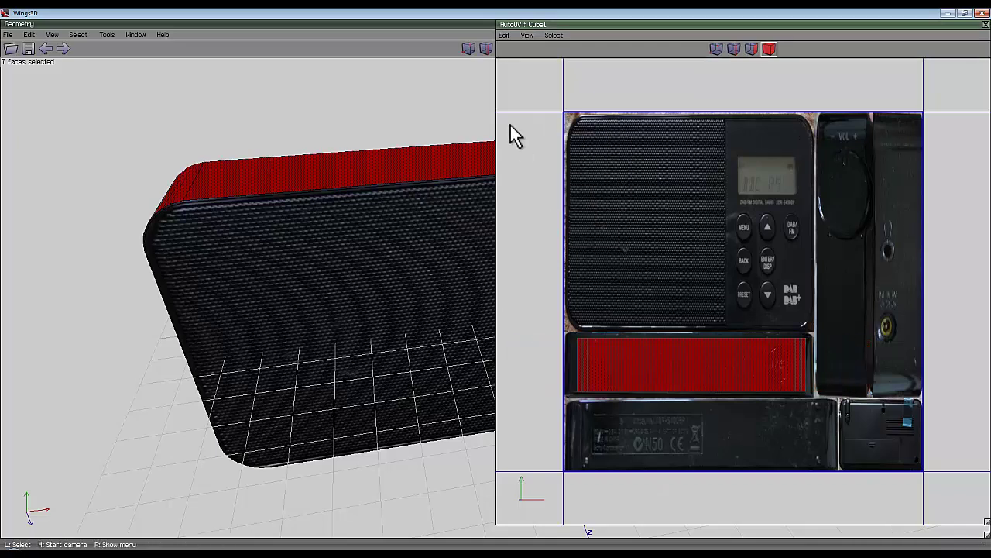
# - Enlarge the top chart uniformly to the height of the top photo and narrow it horizontally to fit within the photo's width
pyautogui.rightClick(532, 101)
pyautogui.click(542, 109)
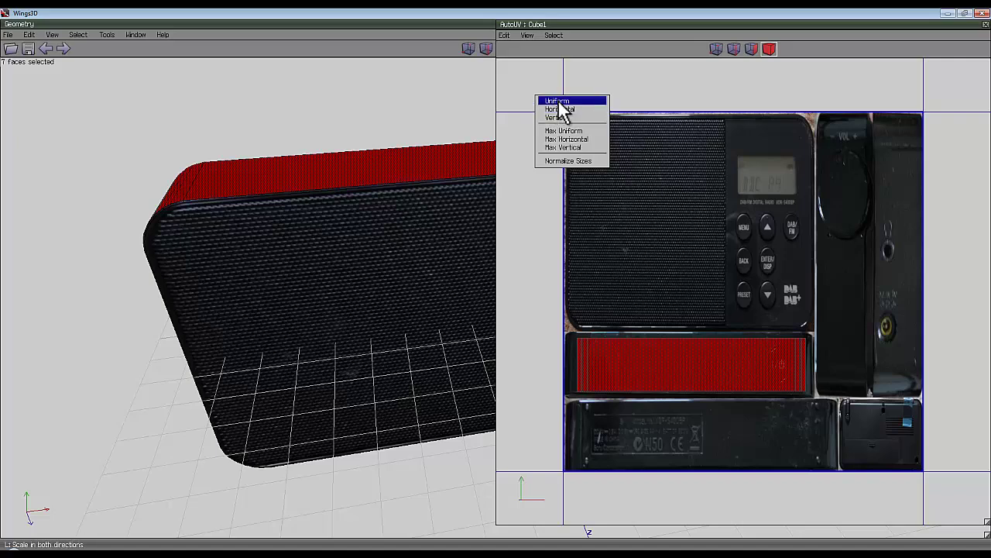
pyautogui.click(559, 102)
pyautogui.click(500, 294)
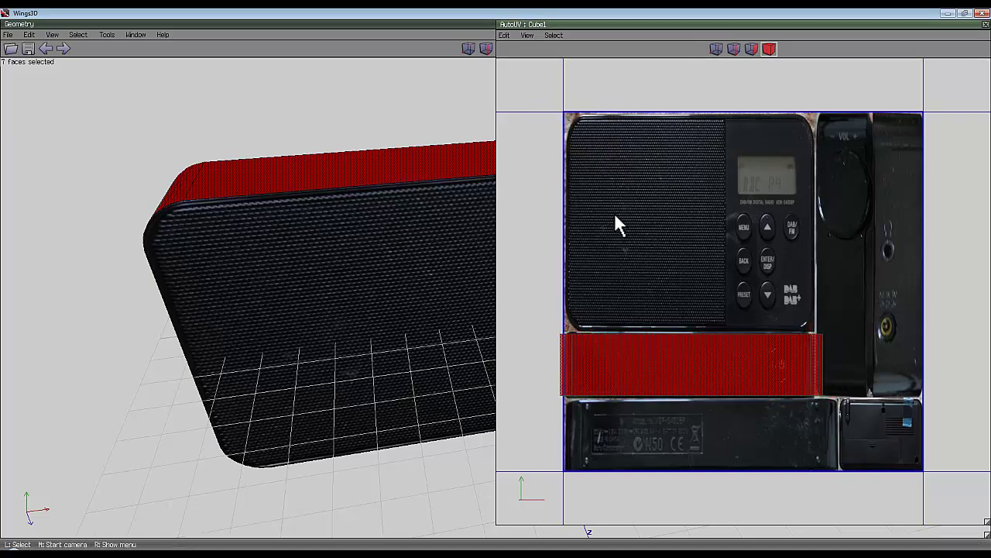
pyautogui.rightClick(660, 83)
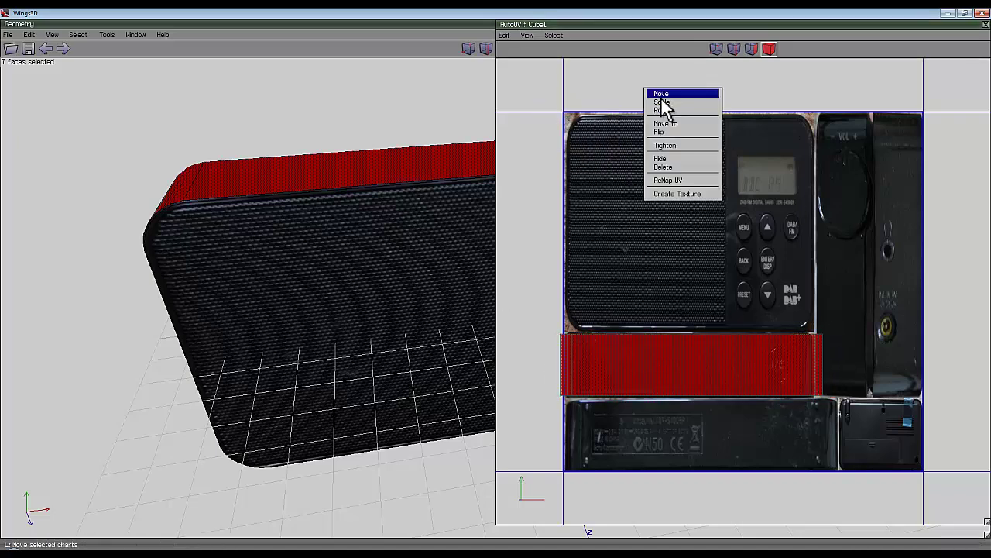
pyautogui.click(662, 104)
pyautogui.click(672, 103)
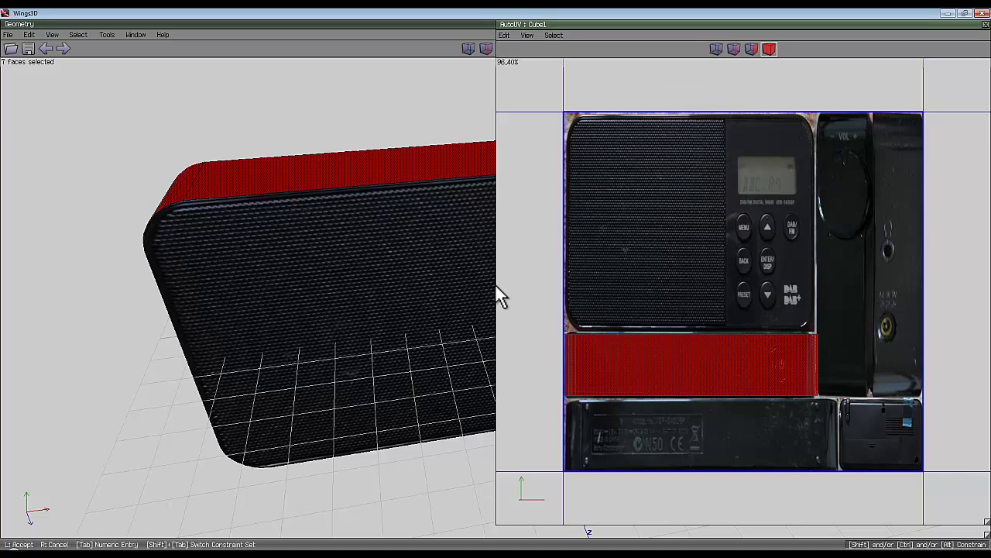
pyautogui.click(677, 285)
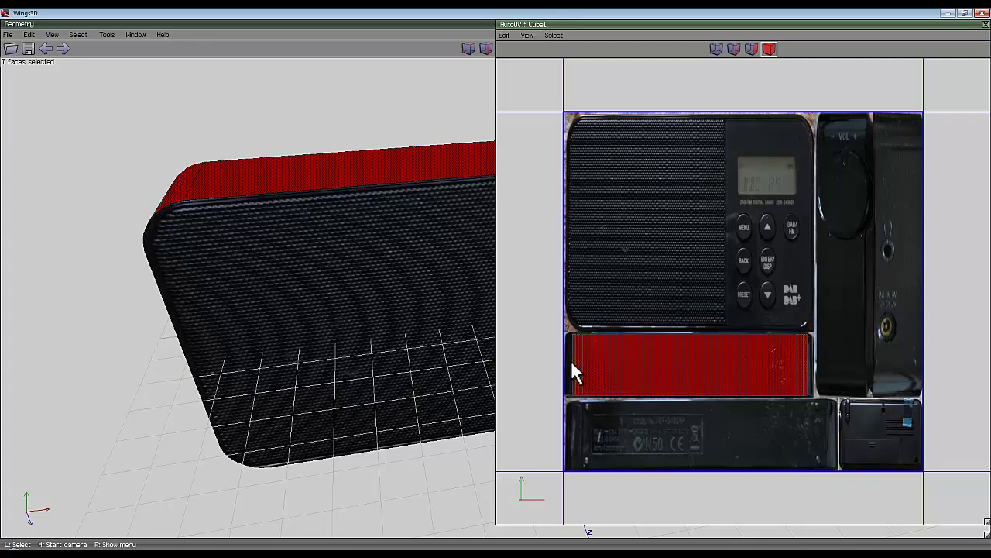
# - Reduce the top chart's height slightly so it stays inside the photo of the radio's top
pyautogui.rightClick(667, 154)
pyautogui.click(682, 160)
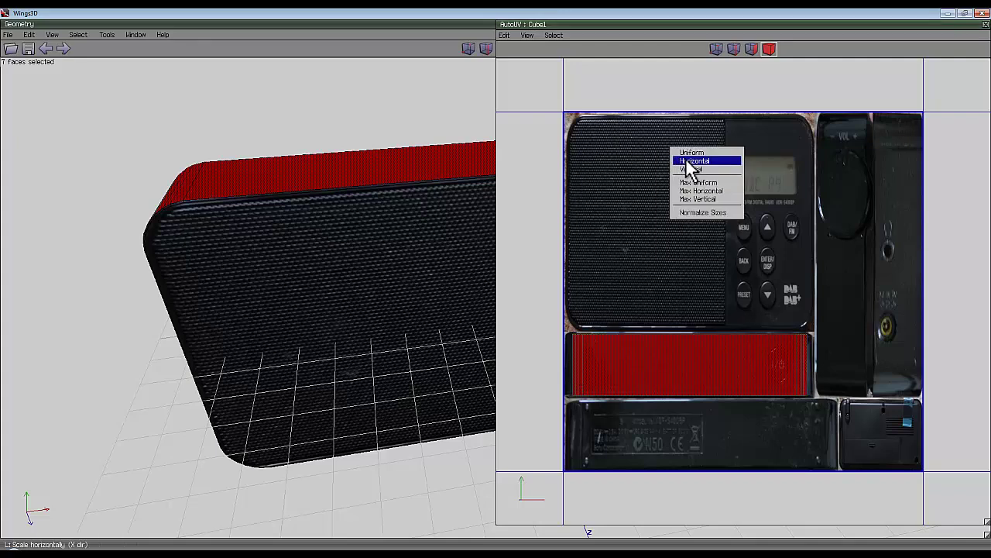
pyautogui.click(693, 169)
pyautogui.click(500, 295)
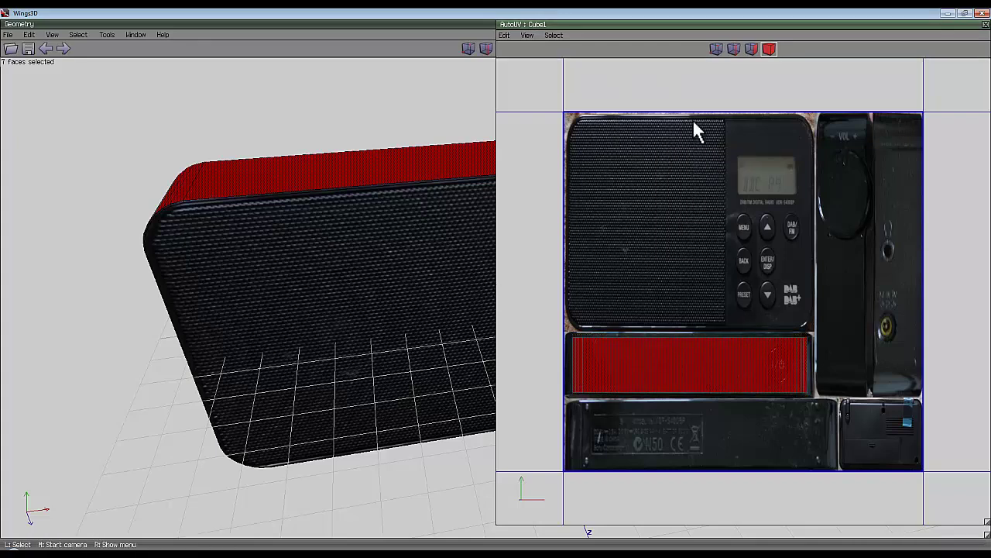
# - Scale the top chart horizontally to about 103% and nudge it into place over the photo of the radio's top
pyautogui.rightClick(692, 119)
pyautogui.click(704, 126)
pyautogui.click(704, 134)
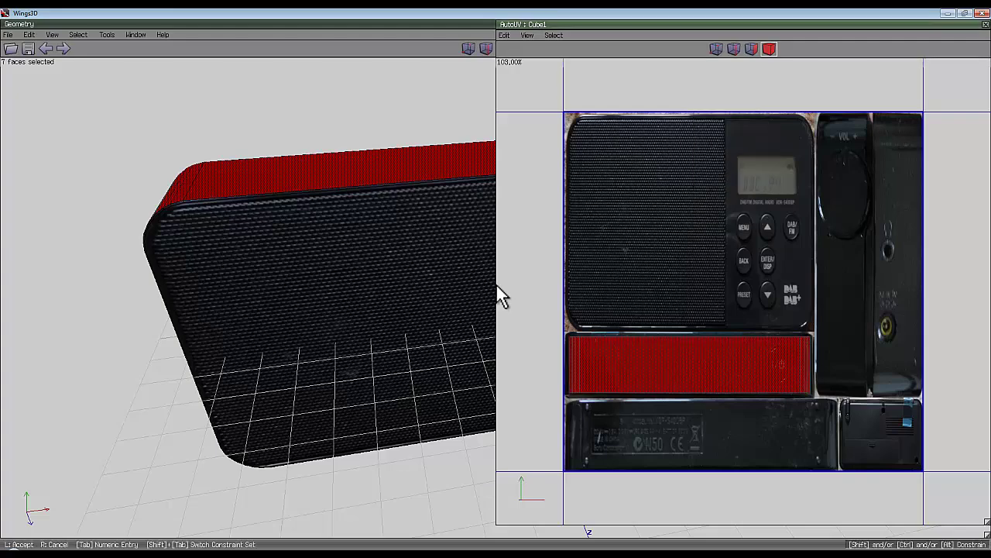
pyautogui.click(500, 295)
pyautogui.moveTo(684, 357); pyautogui.dragTo(682, 354)
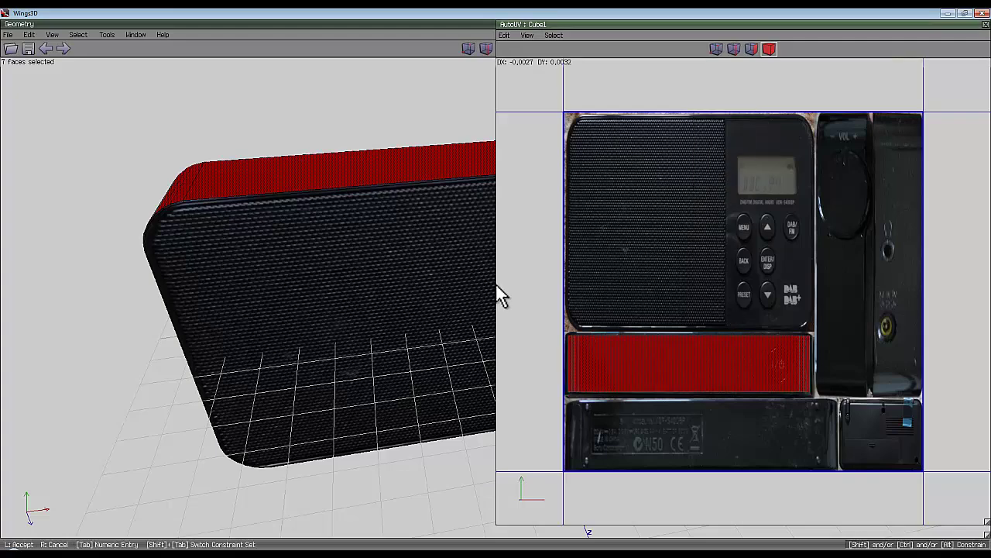
# - Close the UV editor, clear the face selection and inspect the photo texture on the radio's top from several angles
pyautogui.scroll(-5, 379, 155)
pyautogui.middleClick(380, 154)
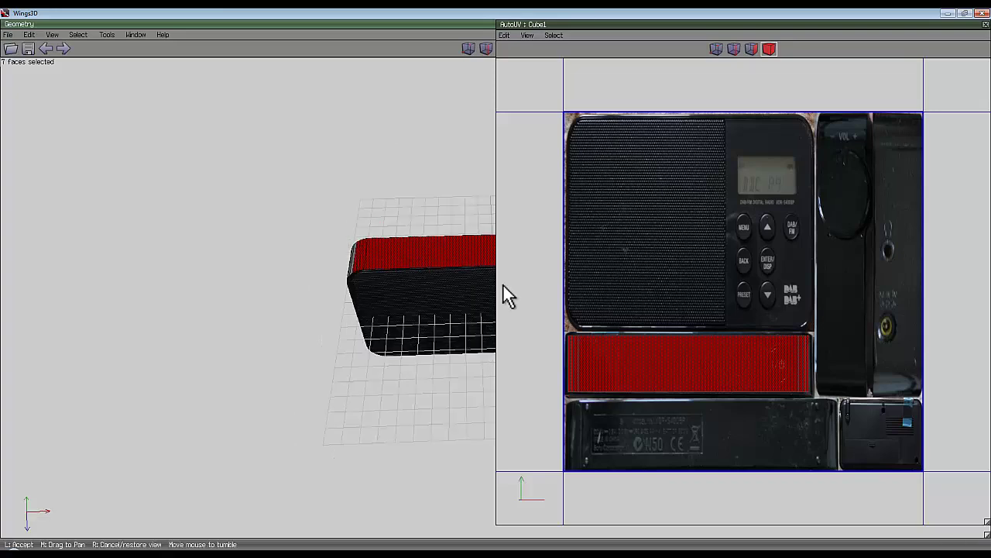
pyautogui.click(496, 286)
pyautogui.click(985, 24)
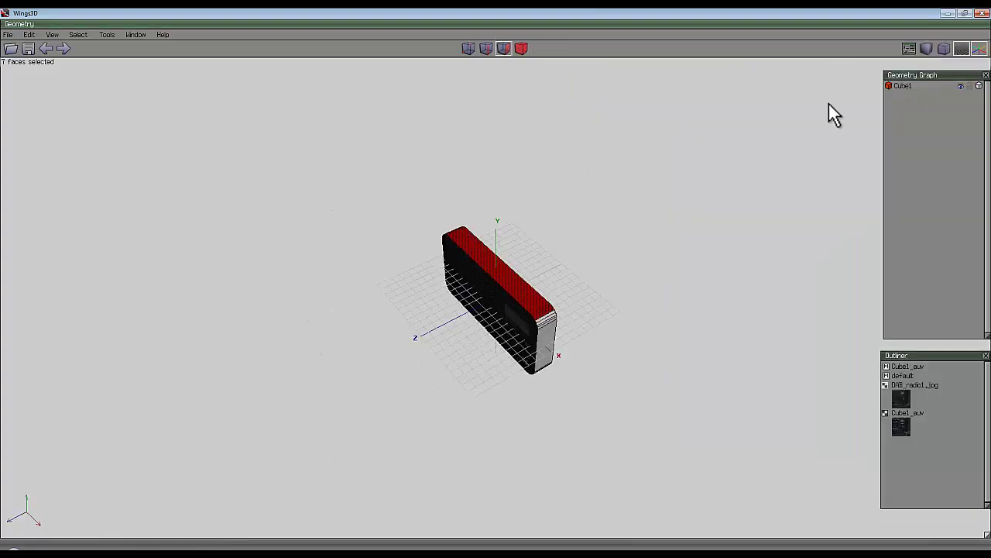
pyautogui.middleClick(654, 215)
pyautogui.scroll(5, 498, 294)
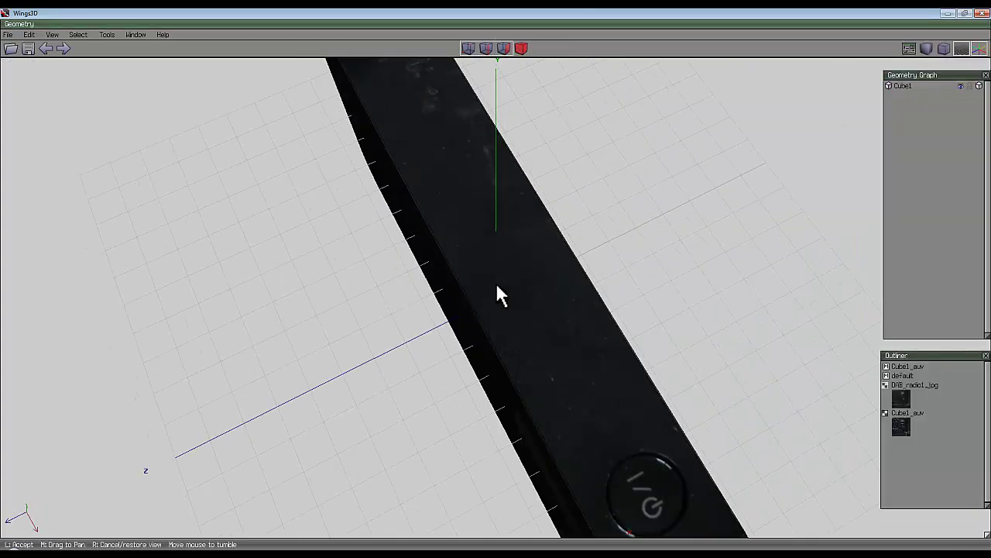
pyautogui.scroll(-2, 498, 294)
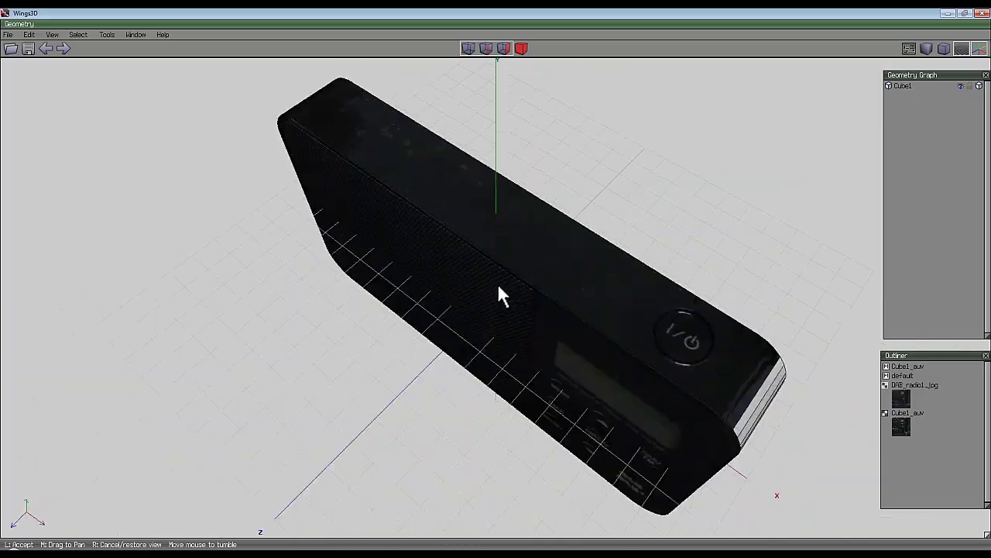
pyautogui.click(498, 294)
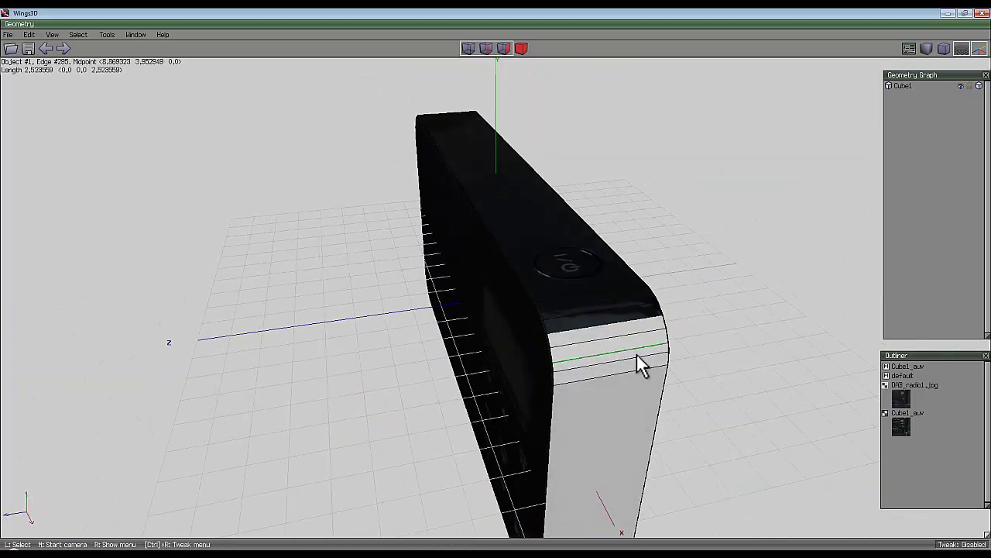
# - Select the radio's end face beside the power button together with its four upper and four lower corner strips
pyautogui.scroll(-3, 612, 380)
pyautogui.click(572, 407)
pyautogui.middleClick(498, 286)
pyautogui.click(498, 286)
pyautogui.moveTo(560, 278); pyautogui.dragTo(560, 258)
pyautogui.middleClick(644, 244)
pyautogui.click(496, 288)
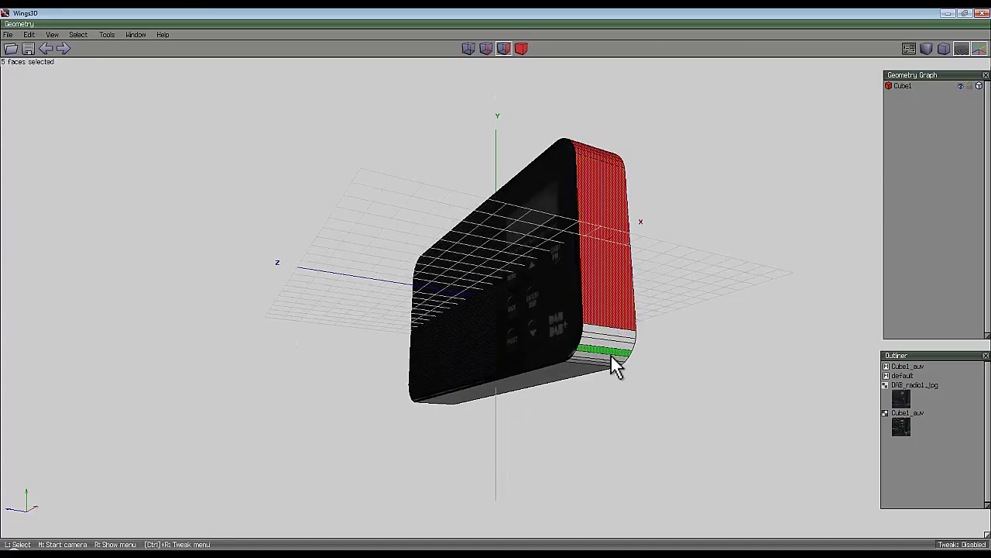
pyautogui.moveTo(610, 356); pyautogui.dragTo(611, 326)
pyautogui.moveTo(692, 299); pyautogui.dragTo(498, 295, button='middle')
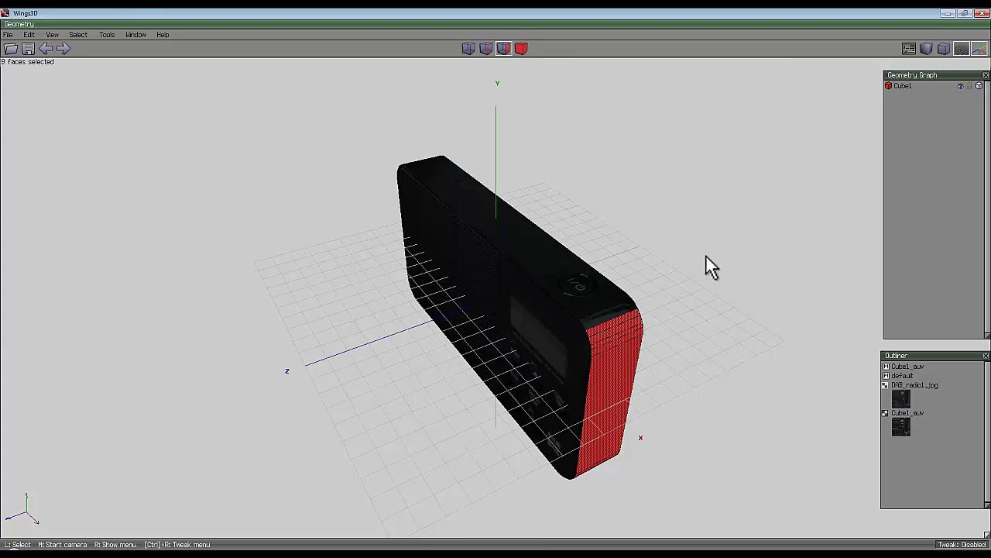
pyautogui.moveTo(705, 256); pyautogui.dragTo(680, 232, button='middle')
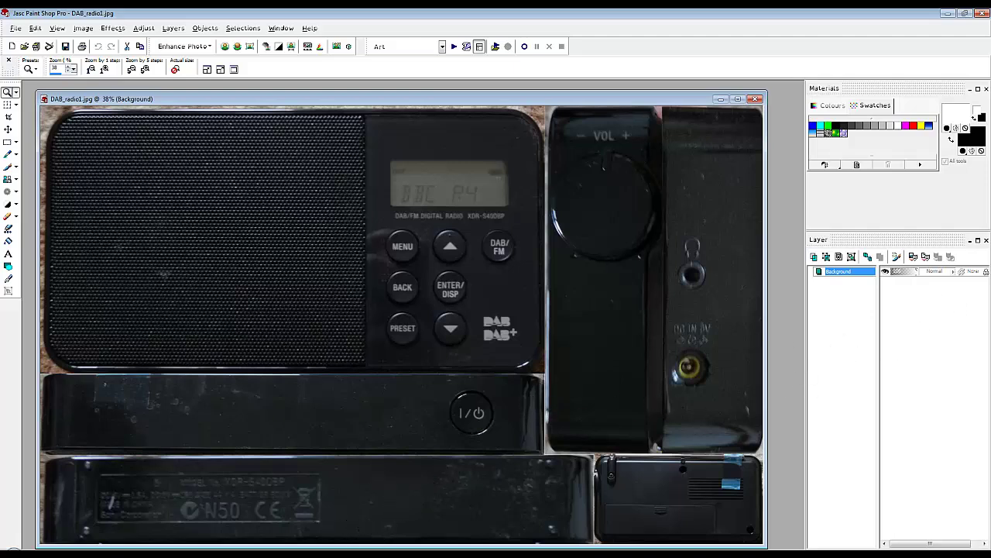
# - Switch back to Wings 3D and UV-map the nine selected end faces using Projection Normal
pyautogui.moveTo(321, 554)
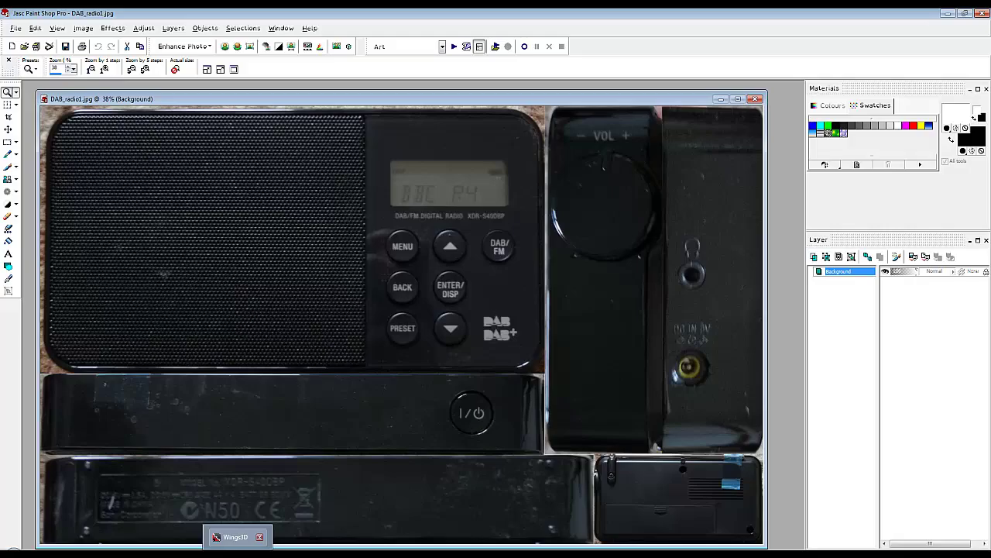
pyautogui.click(236, 553)
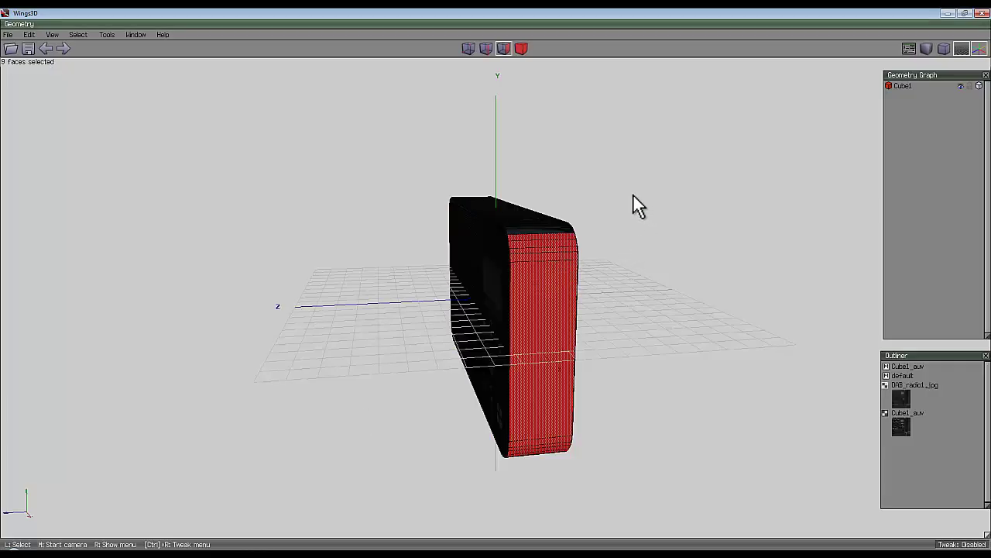
pyautogui.scroll(5, 658, 221)
pyautogui.scroll(-4, 701, 225)
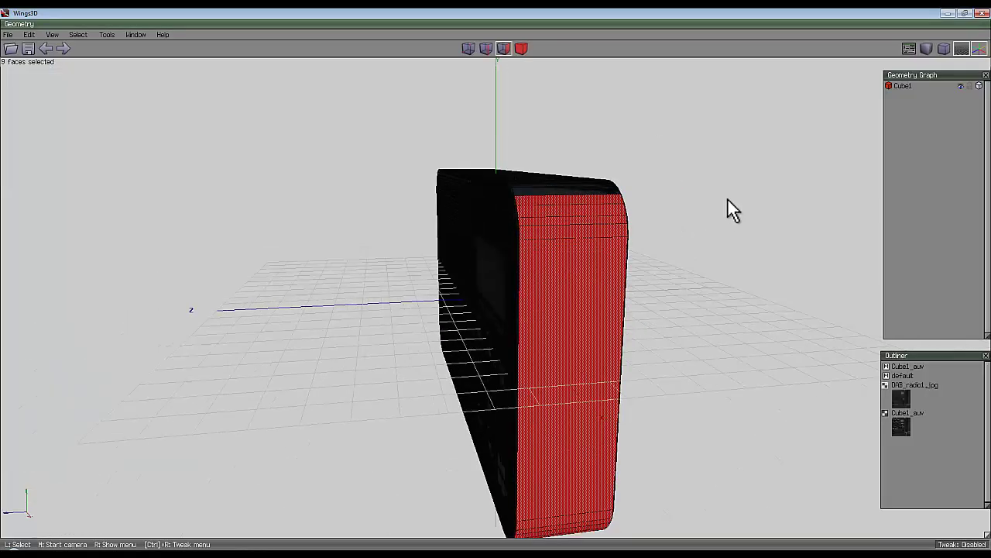
pyautogui.rightClick(659, 147)
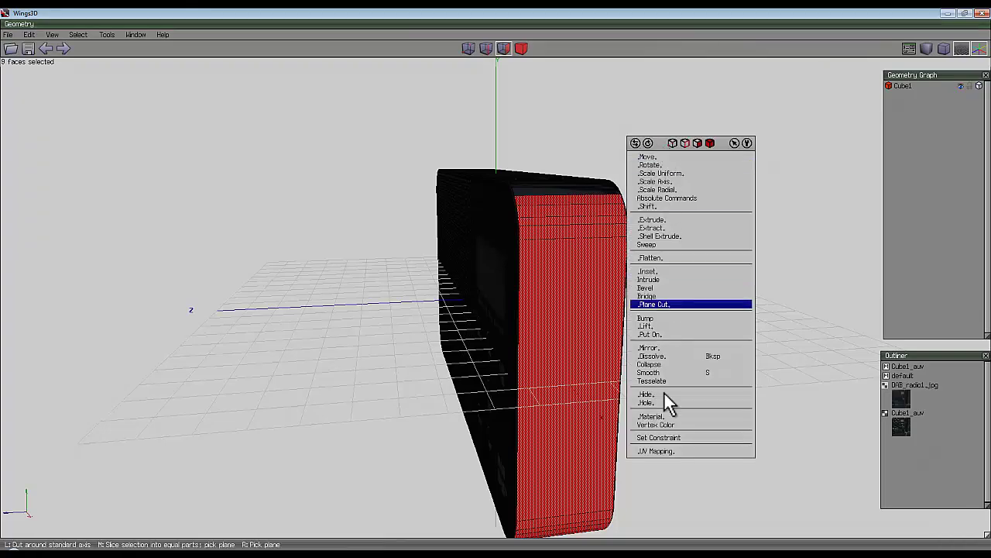
pyautogui.click(661, 452)
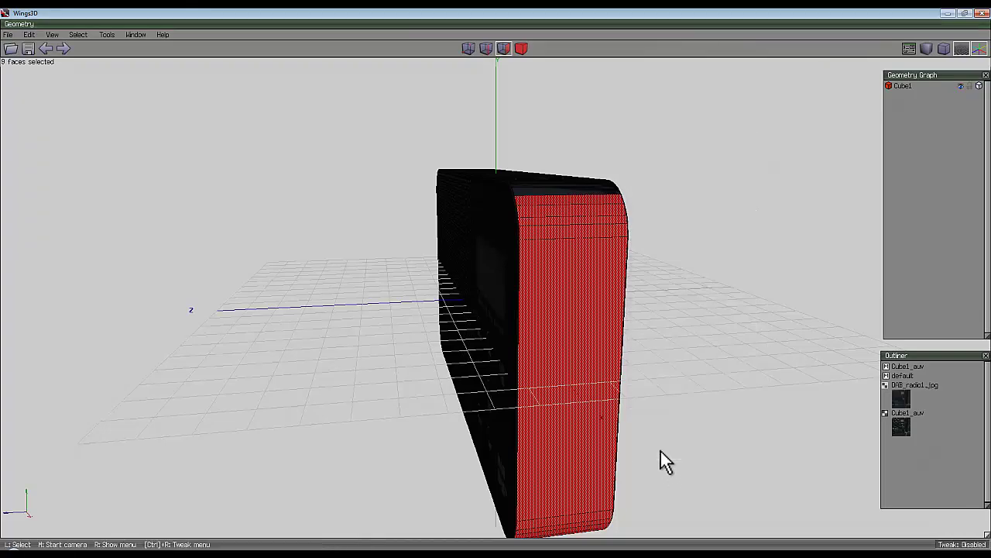
pyautogui.rightClick(370, 143)
pyautogui.click(365, 128)
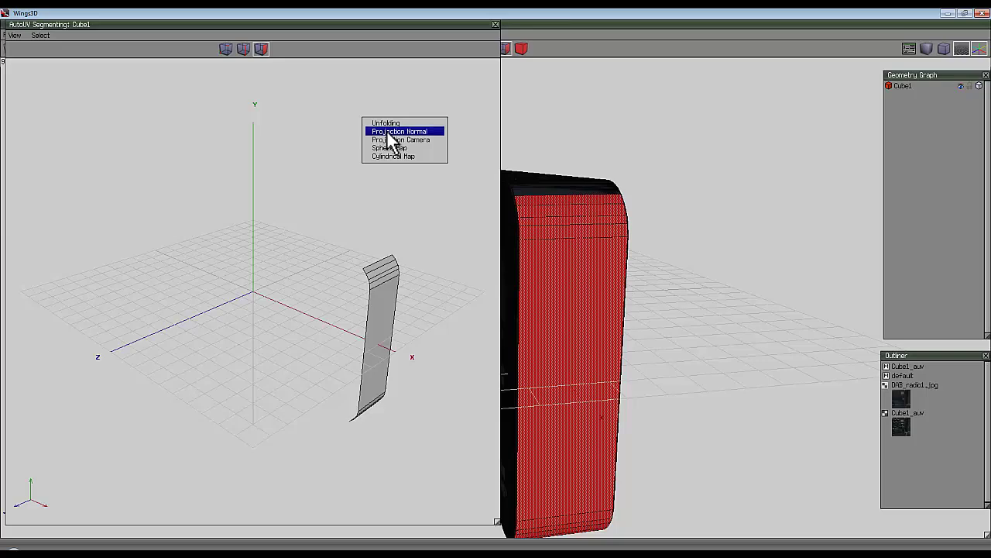
pyautogui.click(394, 144)
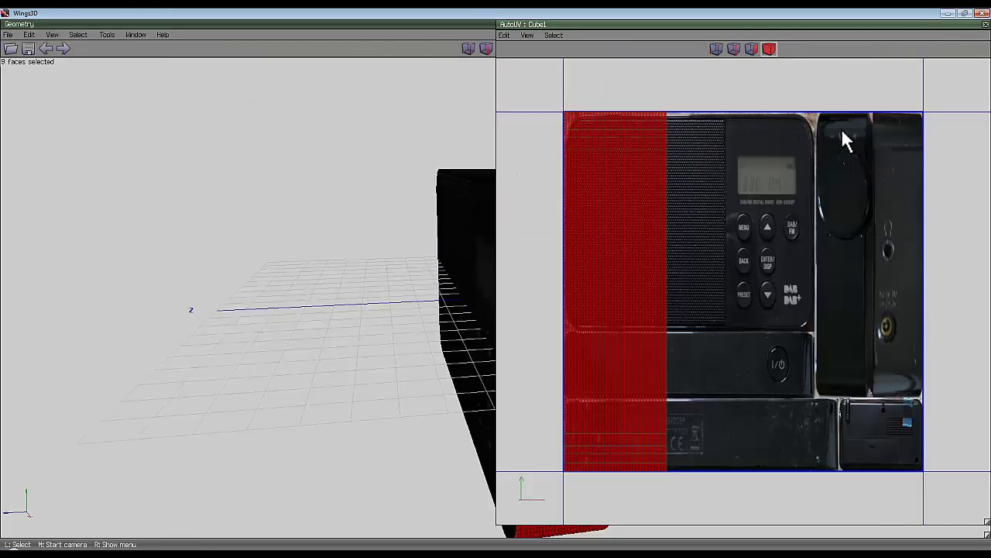
# - Move the end chart onto the volume-dial photo, scale it uniformly to about the photo's width and align it with the photo's edge
pyautogui.moveTo(598, 288); pyautogui.dragTo(825, 254)
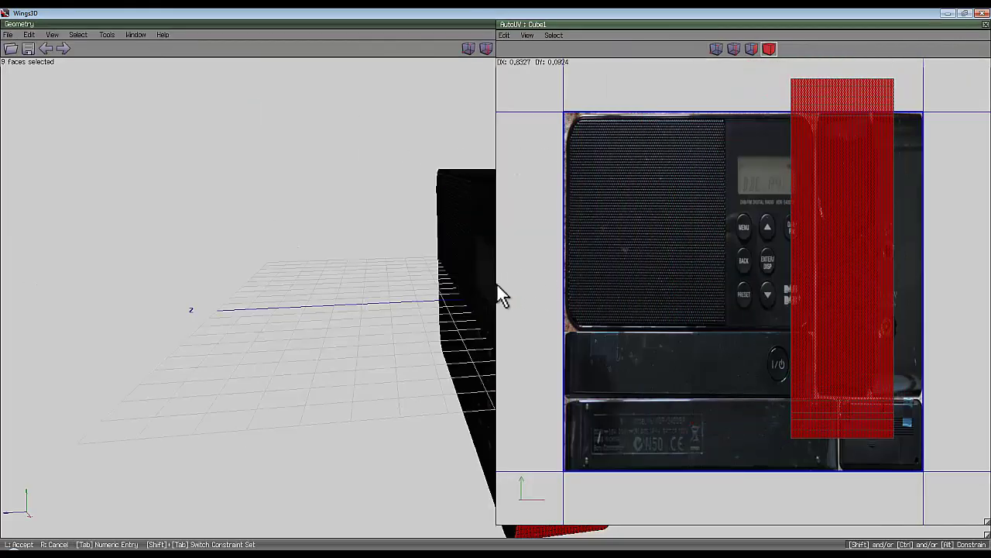
pyautogui.click(502, 294)
pyautogui.rightClick(640, 84)
pyautogui.click(649, 82)
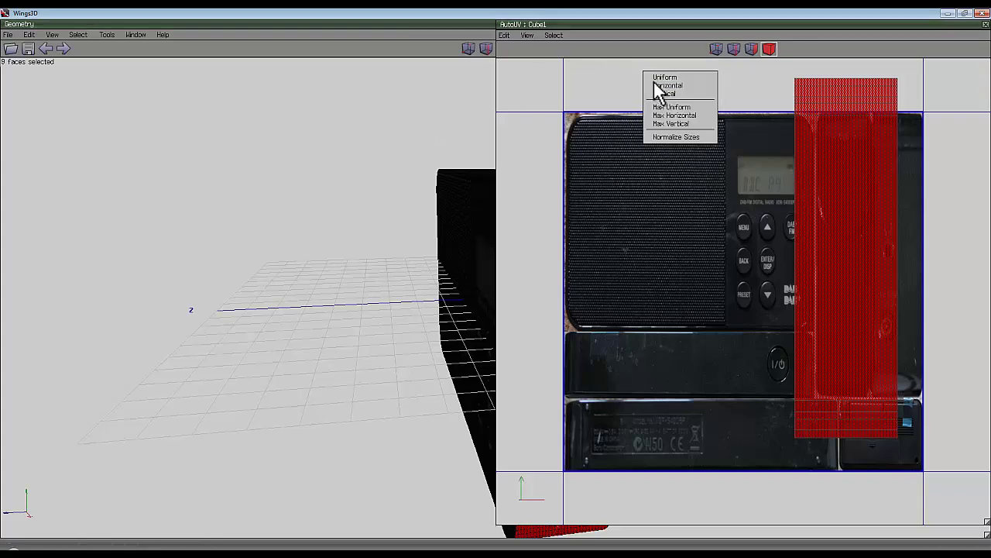
pyautogui.click(660, 78)
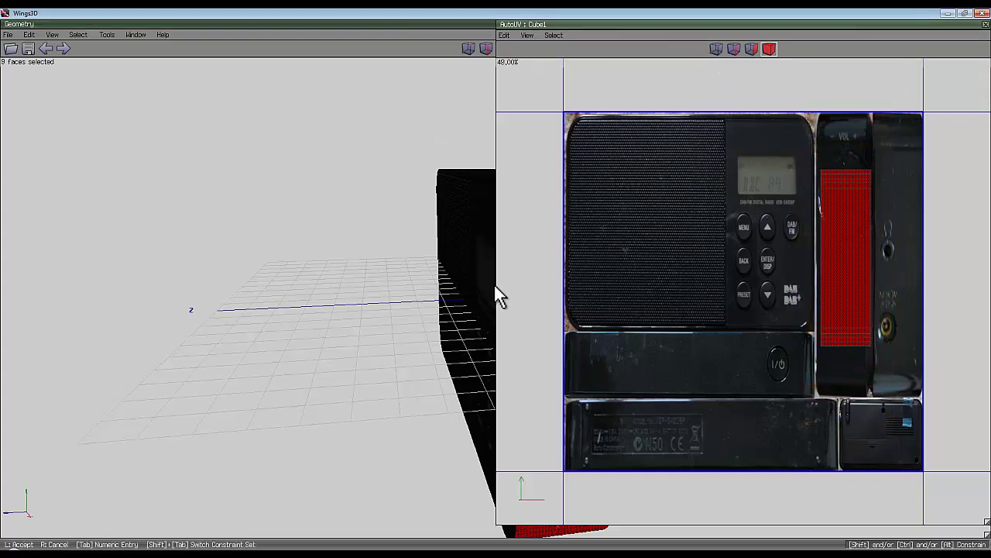
pyautogui.click(495, 285)
pyautogui.moveTo(834, 255); pyautogui.dragTo(829, 250)
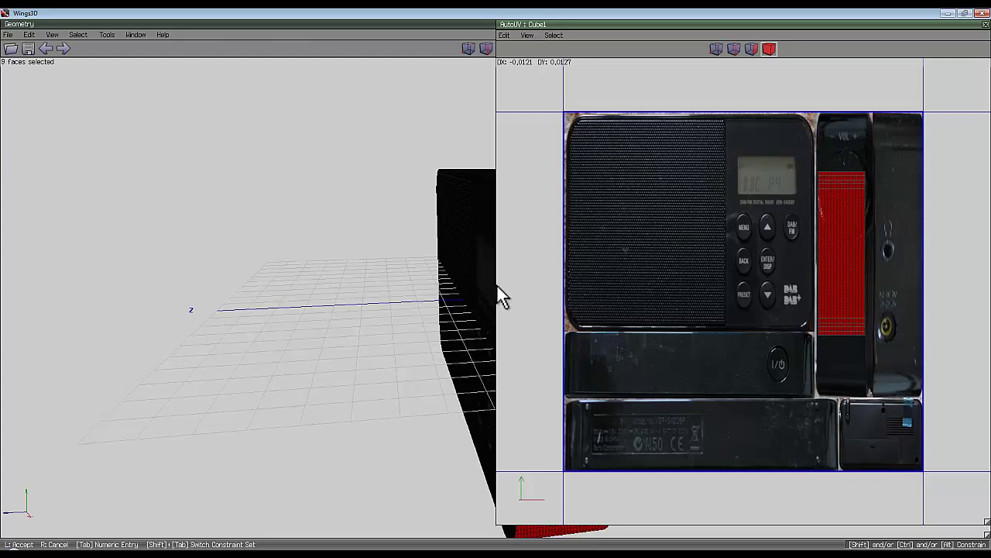
pyautogui.click(500, 294)
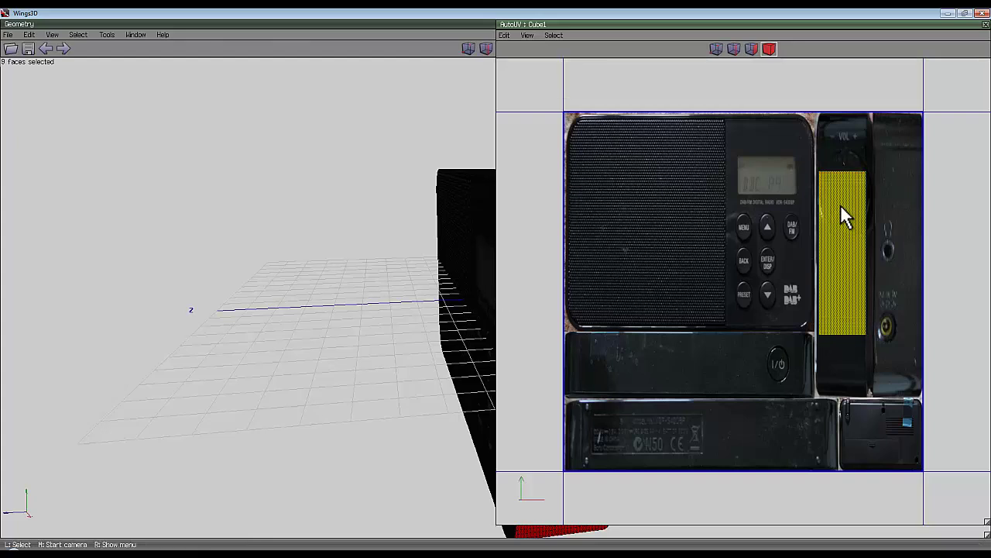
pyautogui.rightClick(642, 83)
pyautogui.click(647, 87)
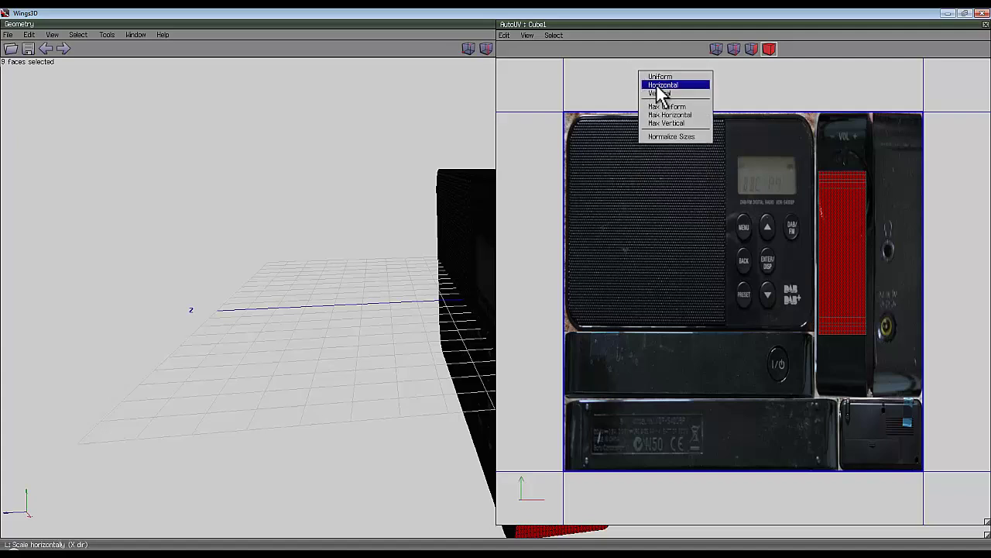
pyautogui.click(657, 86)
pyautogui.rightClick(501, 294)
# - Stretch the end chart vertically to fit within the volume-dial photo's height and nudge it into place horizontally
pyautogui.rightClick(662, 89)
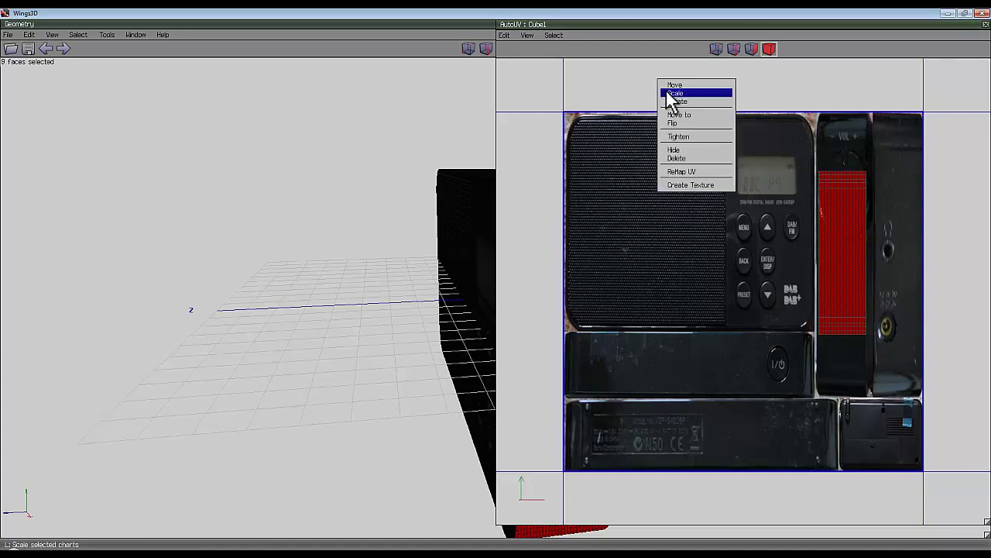
pyautogui.click(666, 89)
pyautogui.click(670, 101)
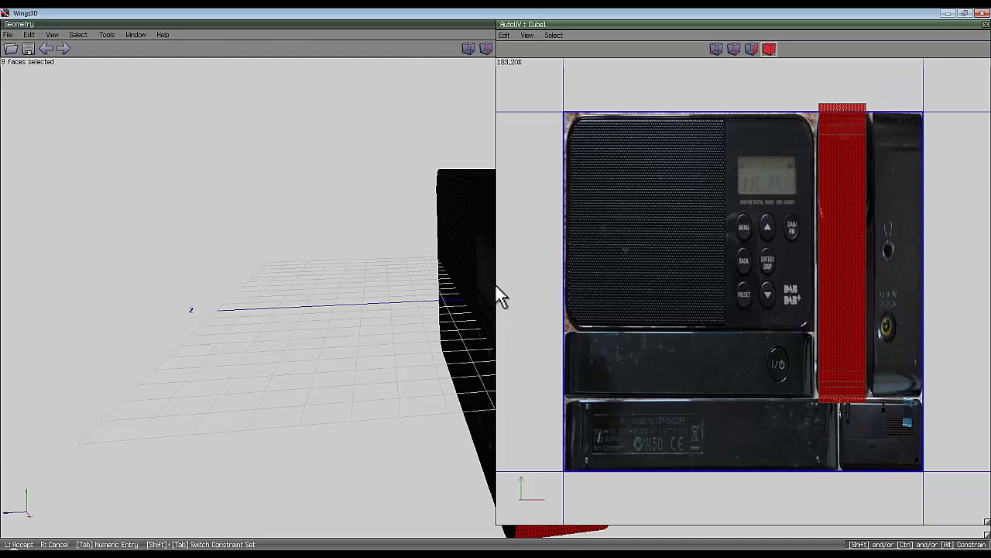
pyautogui.click(496, 285)
pyautogui.moveTo(833, 269); pyautogui.dragTo(836, 271)
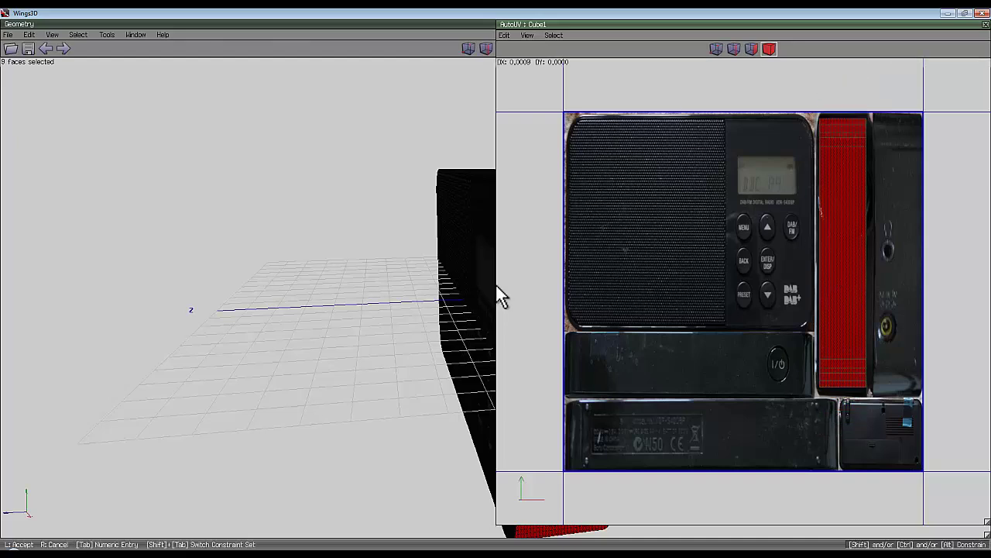
pyautogui.click(496, 285)
pyautogui.moveTo(836, 192); pyautogui.dragTo(838, 192)
pyautogui.click(842, 345)
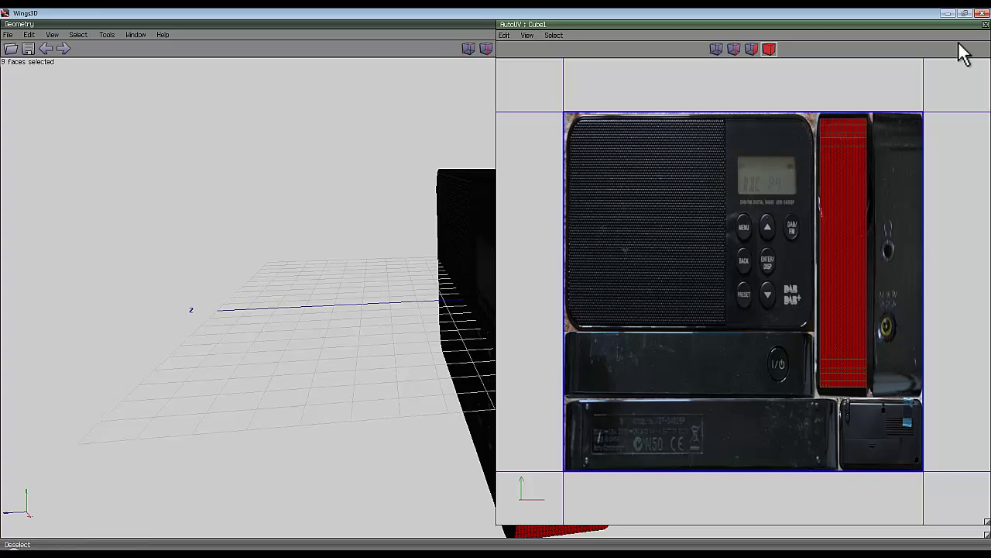
# - Close the UV editor, clear the selection and inspect the volume-dial texture and its rounded corner near the power button
pyautogui.click(986, 24)
pyautogui.middleClick(797, 195)
pyautogui.click(496, 285)
pyautogui.press('space')
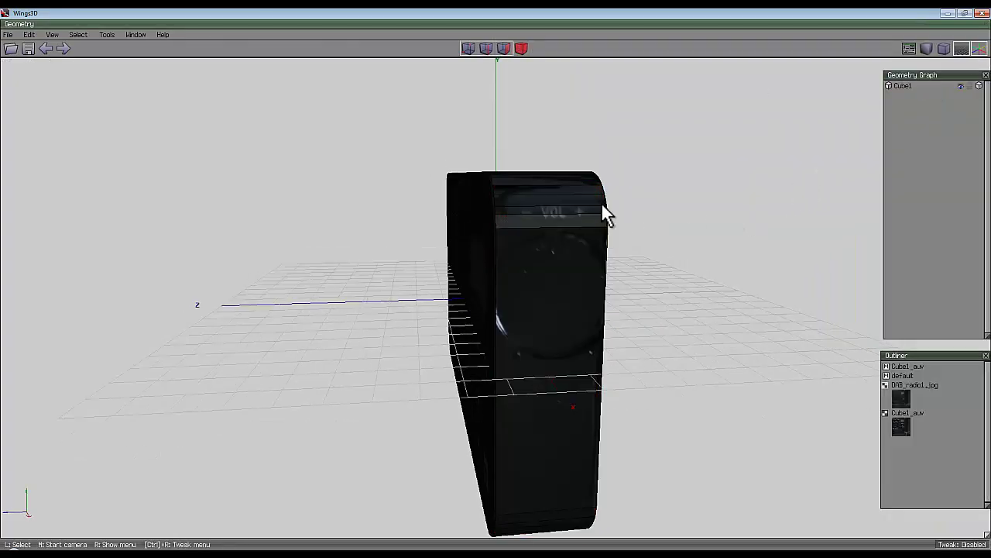
pyautogui.middleClick(608, 330)
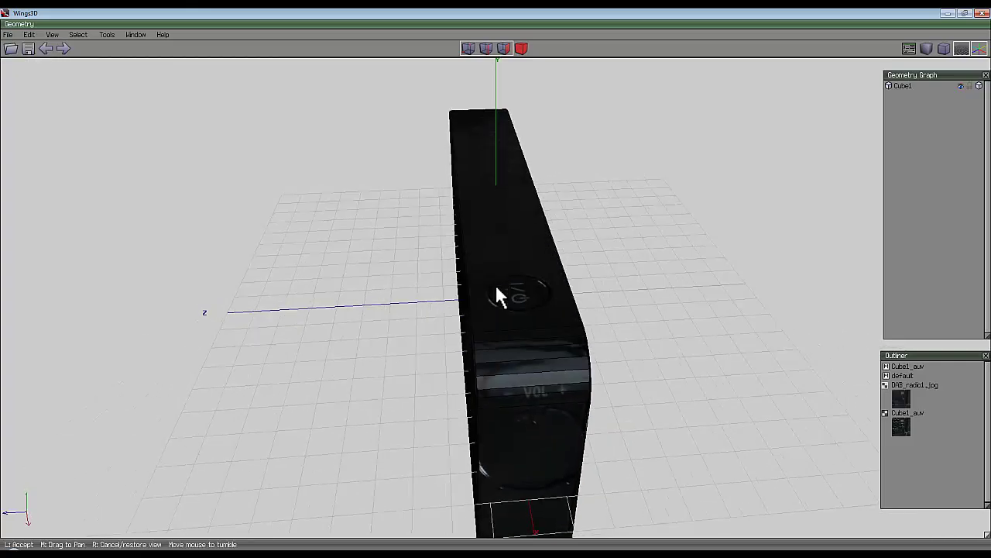
pyautogui.scroll(5, 494, 281)
pyautogui.click(494, 282)
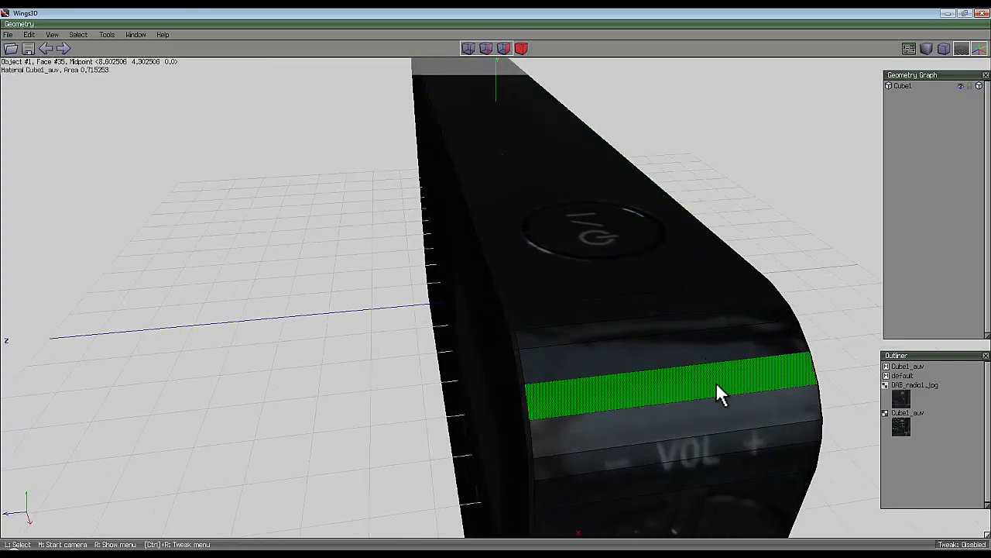
pyautogui.middleClick(759, 368)
pyautogui.scroll(-5, 496, 285)
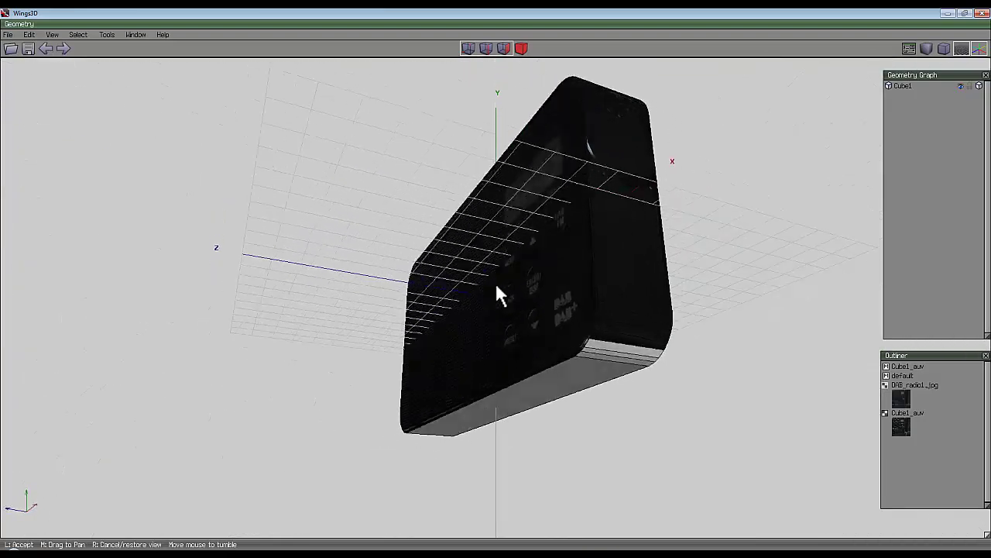
pyautogui.click(491, 285)
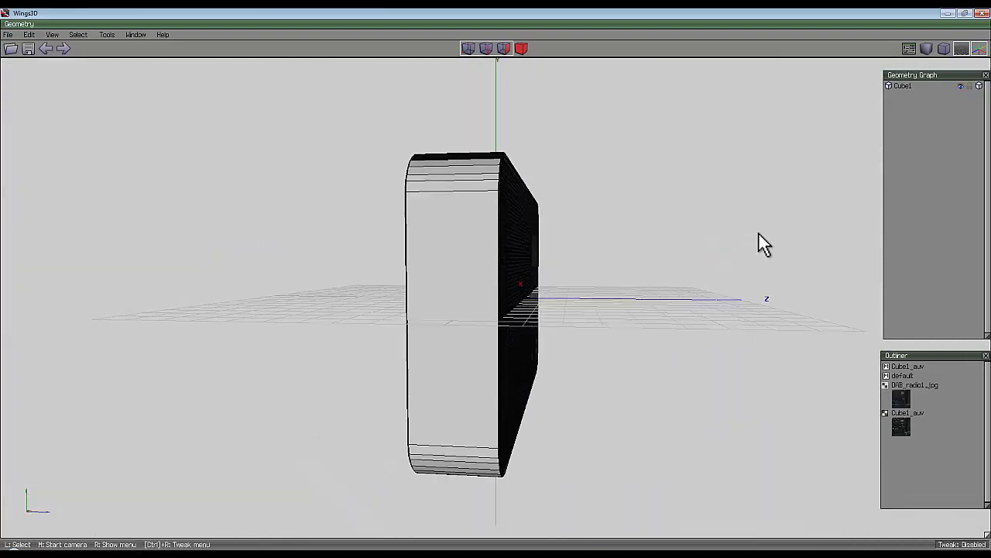
# - Select the radio's bottom face and the three adjoining corner strips at the untextured end
pyautogui.middleClick(759, 234)
pyautogui.click(758, 236)
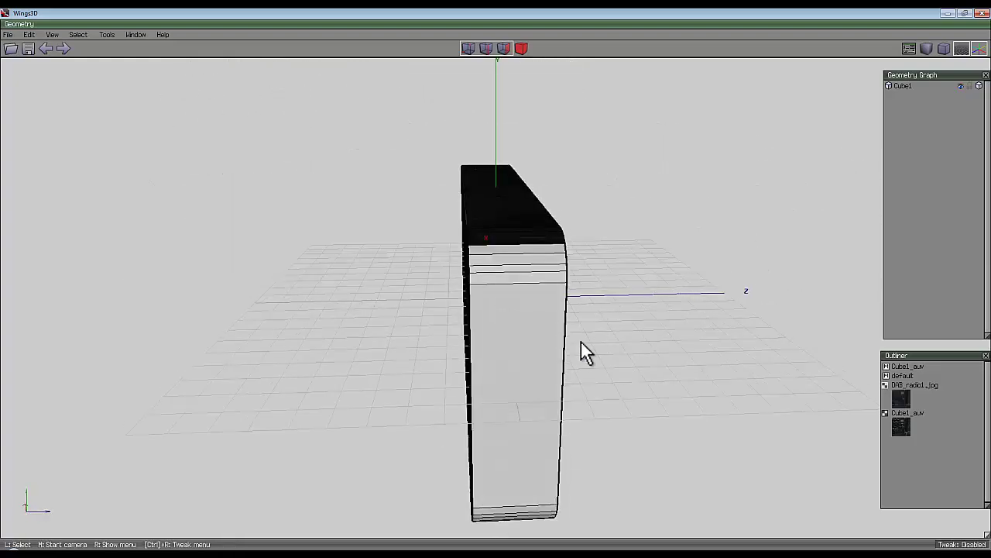
pyautogui.middleClick(693, 206)
pyautogui.click(710, 207)
pyautogui.click(478, 294)
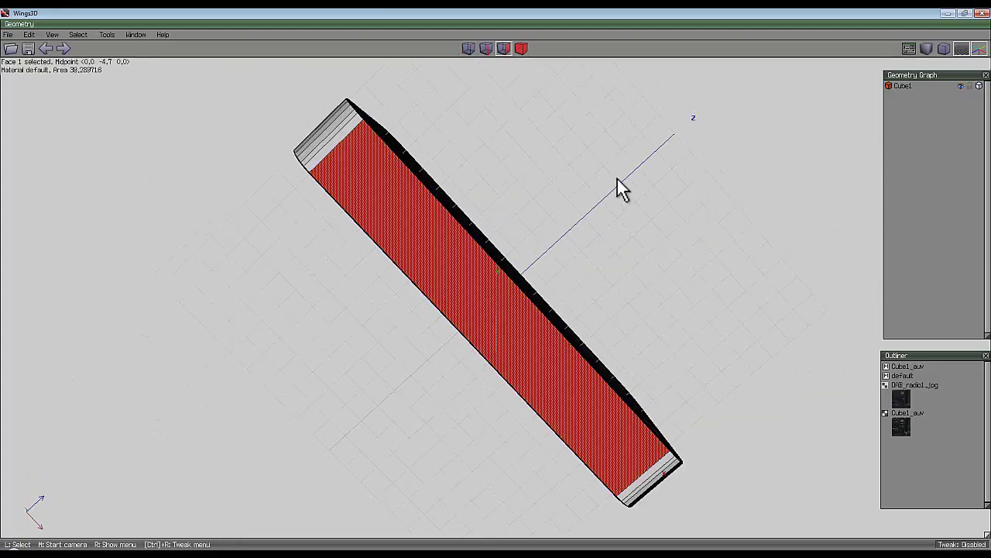
pyautogui.middleClick(617, 178)
pyautogui.click(495, 284)
pyautogui.click(542, 194)
pyautogui.click(553, 186)
pyautogui.click(553, 174)
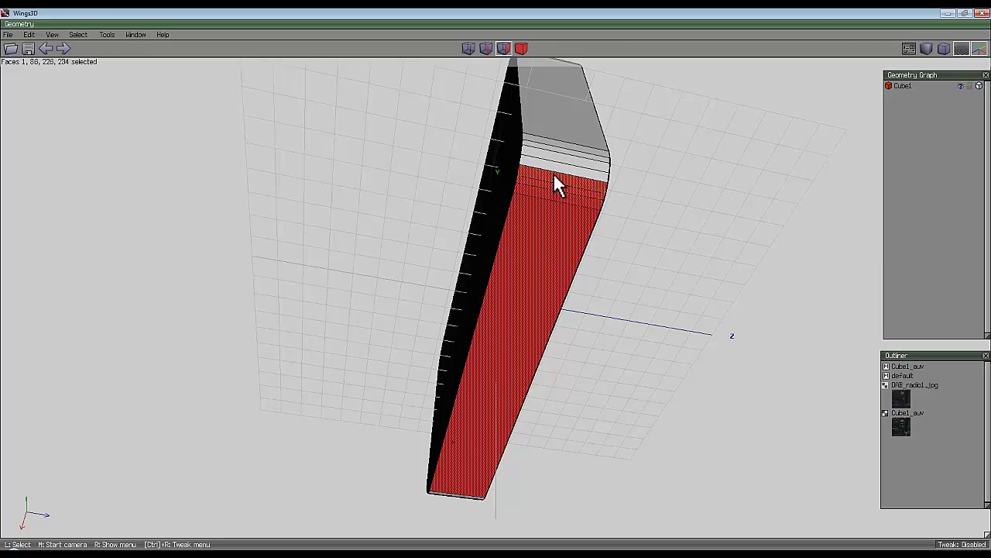
# - Add the three remaining corner strips at the volume-dial end to the bottom face selection
pyautogui.middleClick(554, 184)
pyautogui.click(495, 284)
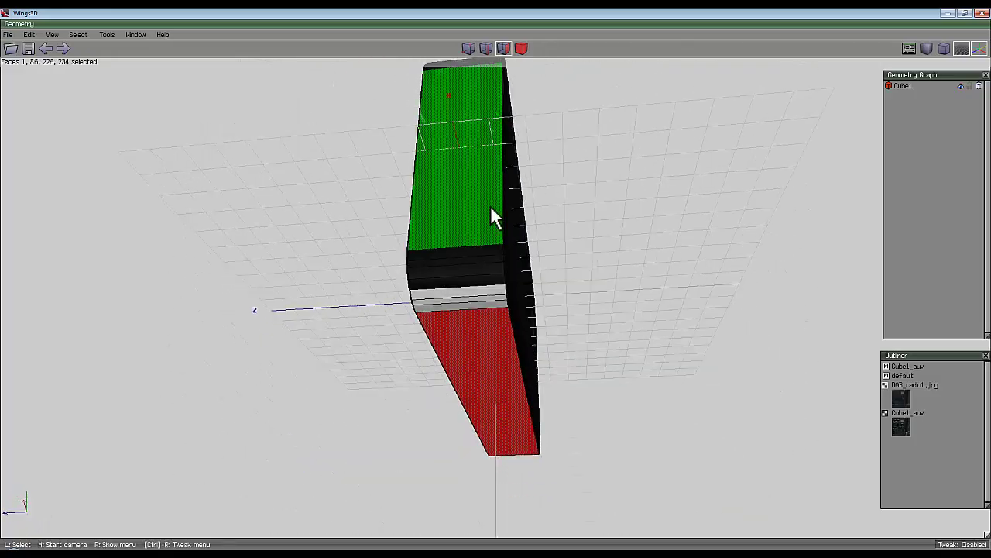
pyautogui.click(469, 305)
pyautogui.click(468, 302)
pyautogui.middleClick(600, 262)
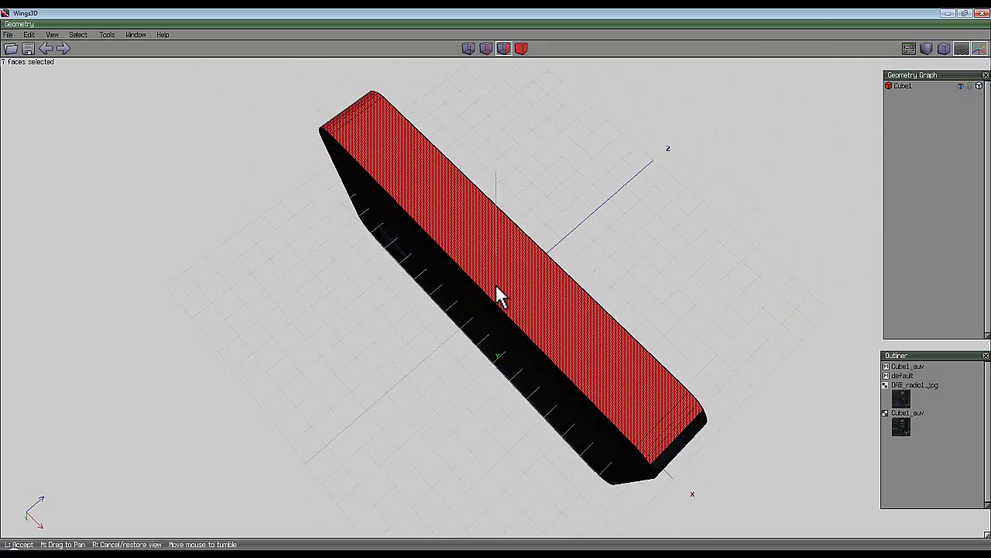
# - UV-map the selected bottom face and its corner strips as a projected chart over the photo texture
pyautogui.click(496, 294)
pyautogui.rightClick(504, 117)
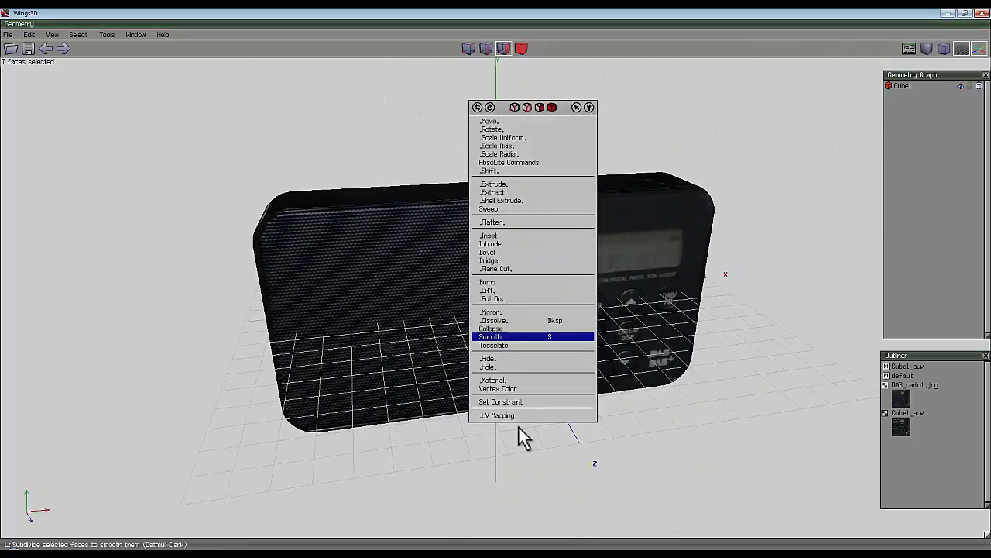
pyautogui.click(508, 417)
pyautogui.rightClick(325, 212)
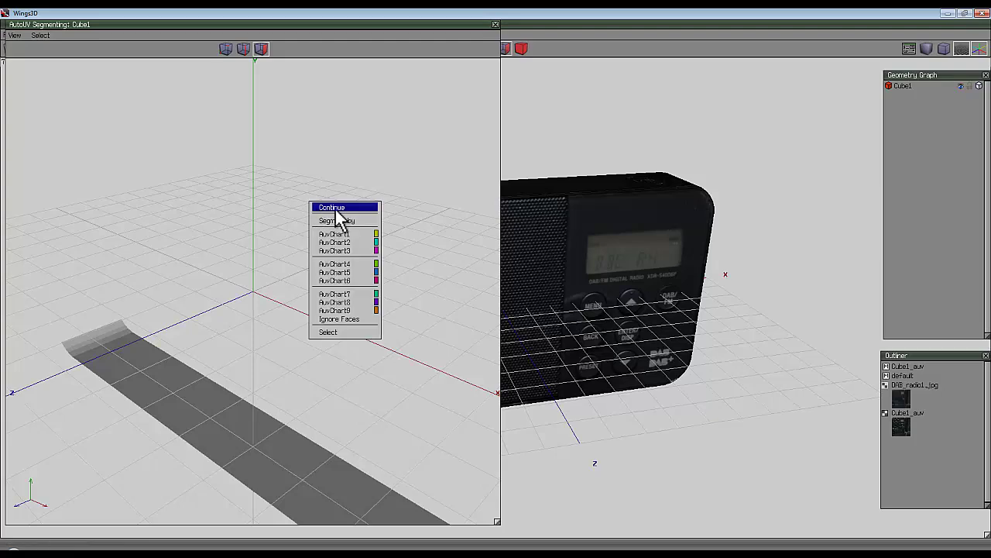
pyautogui.click(343, 209)
pyautogui.click(354, 217)
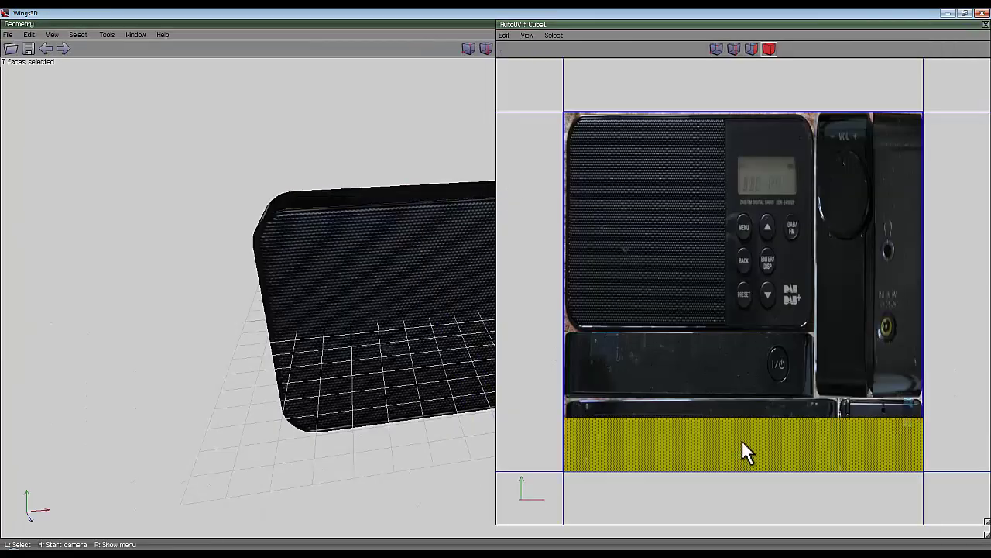
# - Place the bottom chart over the radio's underside photo and scale it down uniformly to about the photo's width
pyautogui.moveTo(715, 448); pyautogui.dragTo(652, 433)
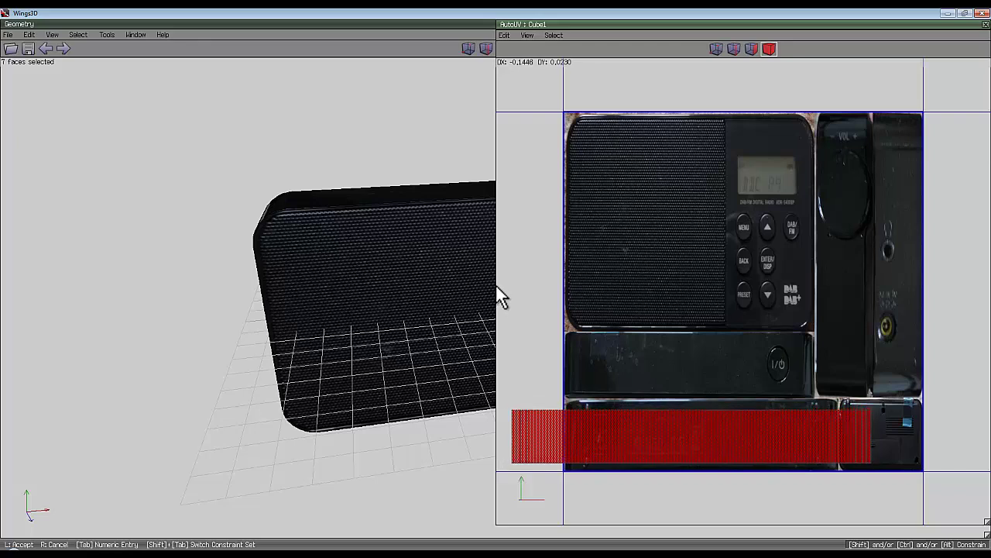
pyautogui.click(499, 287)
pyautogui.rightClick(650, 74)
pyautogui.click(689, 81)
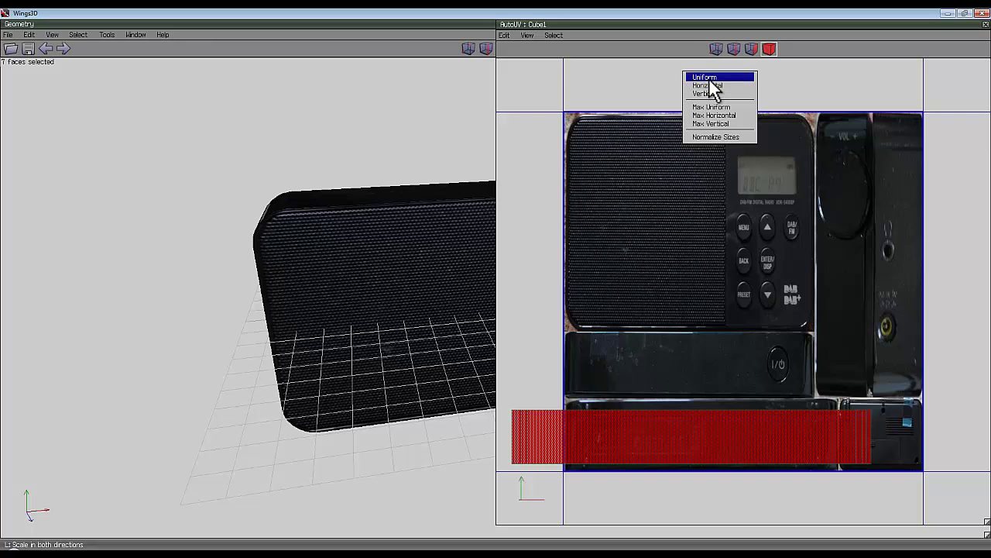
pyautogui.click(711, 86)
pyautogui.click(495, 284)
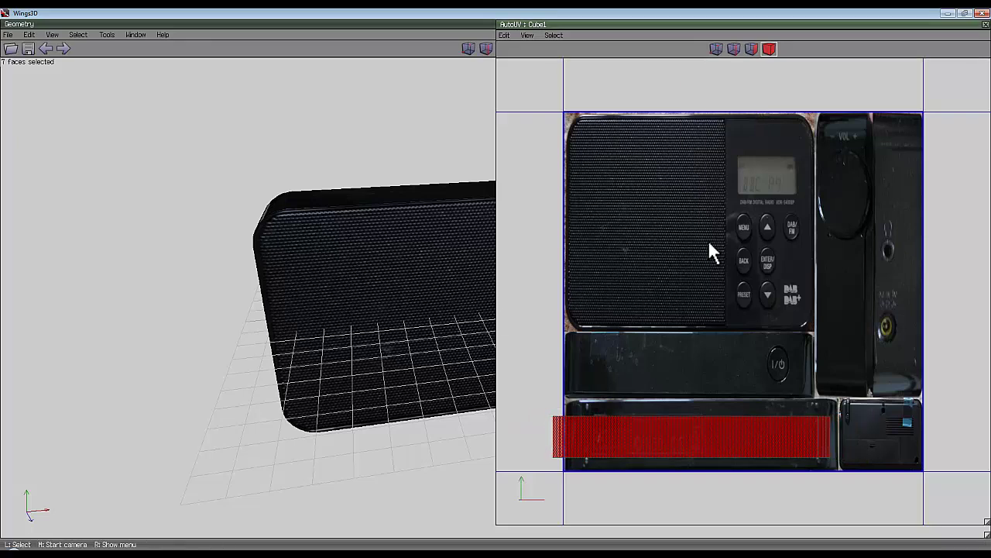
pyautogui.moveTo(691, 429); pyautogui.dragTo(706, 430)
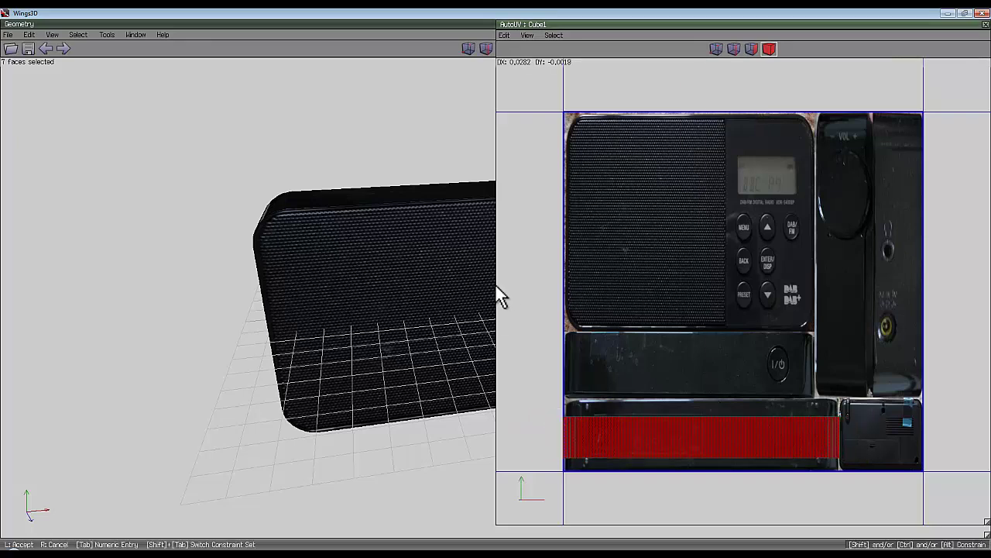
pyautogui.click(495, 284)
# - Reselect the bottom chart and shrink it so its ends sit inside the underside photo
pyautogui.click(646, 75)
pyautogui.rightClick(652, 78)
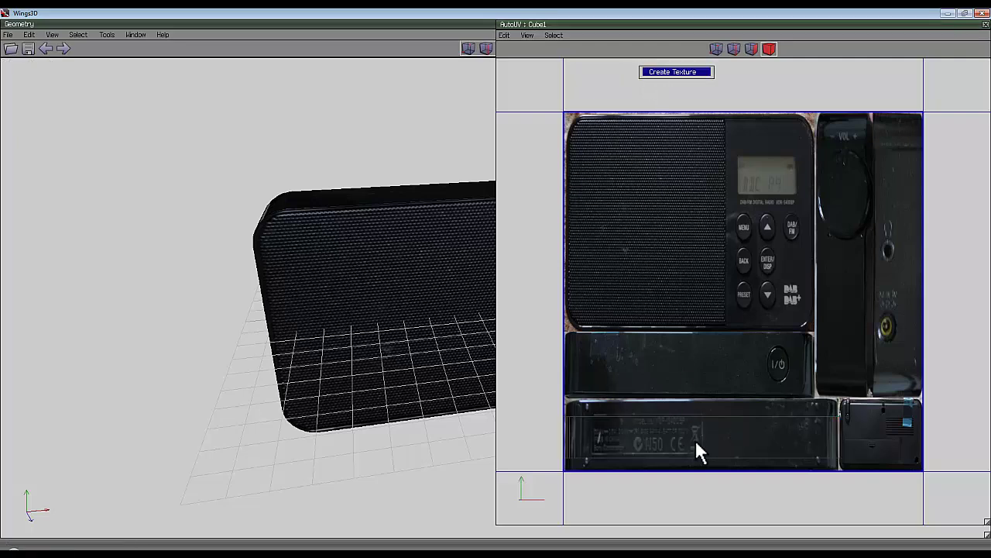
pyautogui.click(695, 440)
pyautogui.rightClick(672, 93)
pyautogui.click(680, 99)
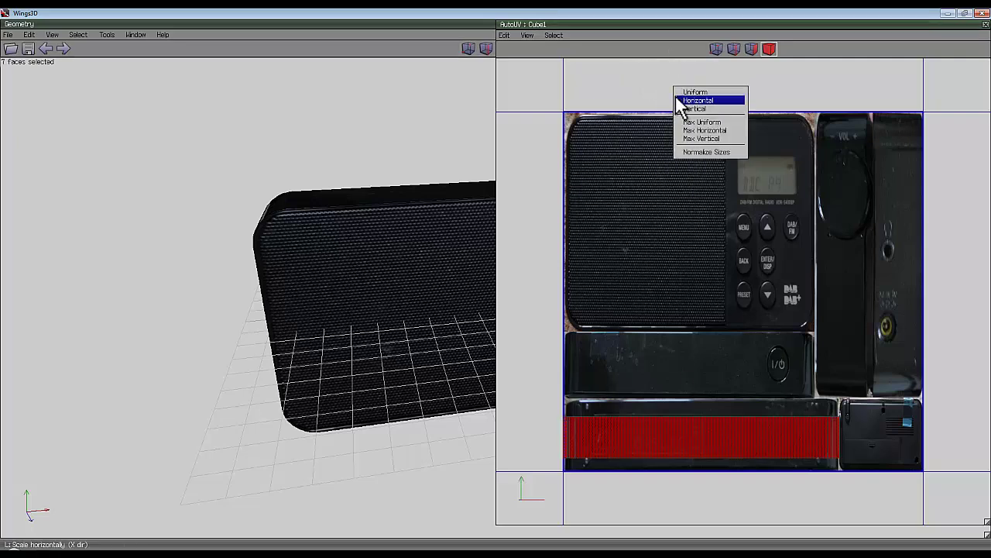
pyautogui.click(679, 101)
pyautogui.click(495, 285)
# - Stretch the bottom chart vertically to cover the underside photo's height and nudge it up into place
pyautogui.rightClick(671, 88)
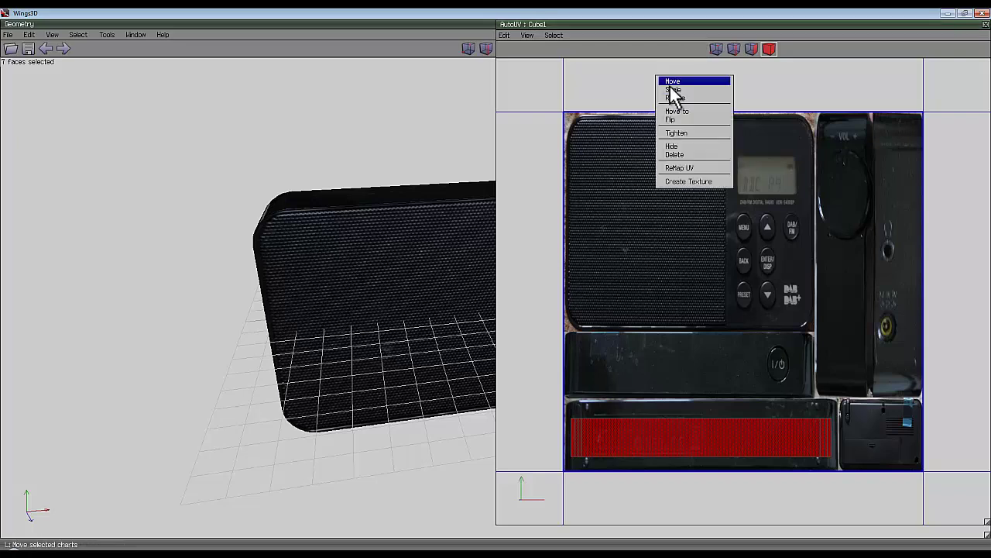
pyautogui.click(674, 90)
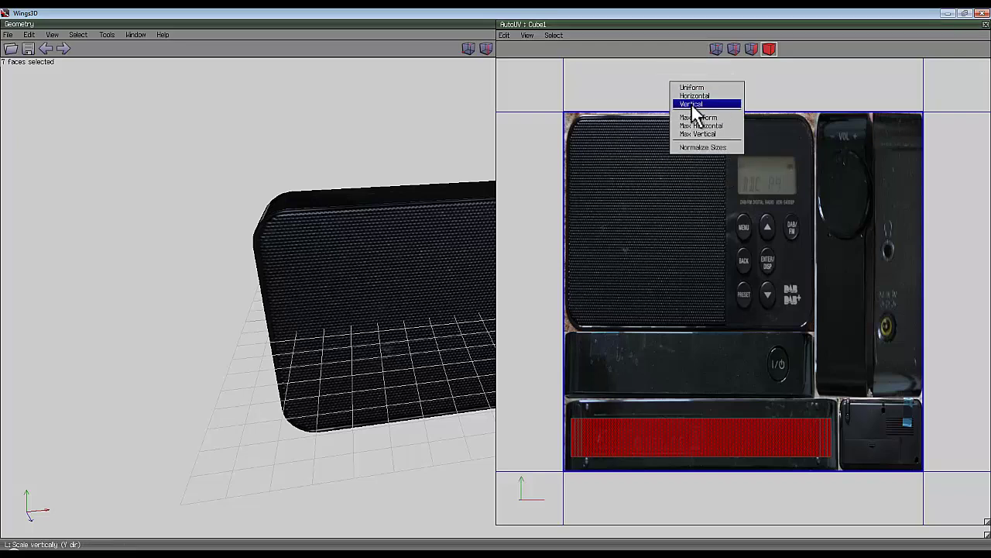
pyautogui.click(692, 105)
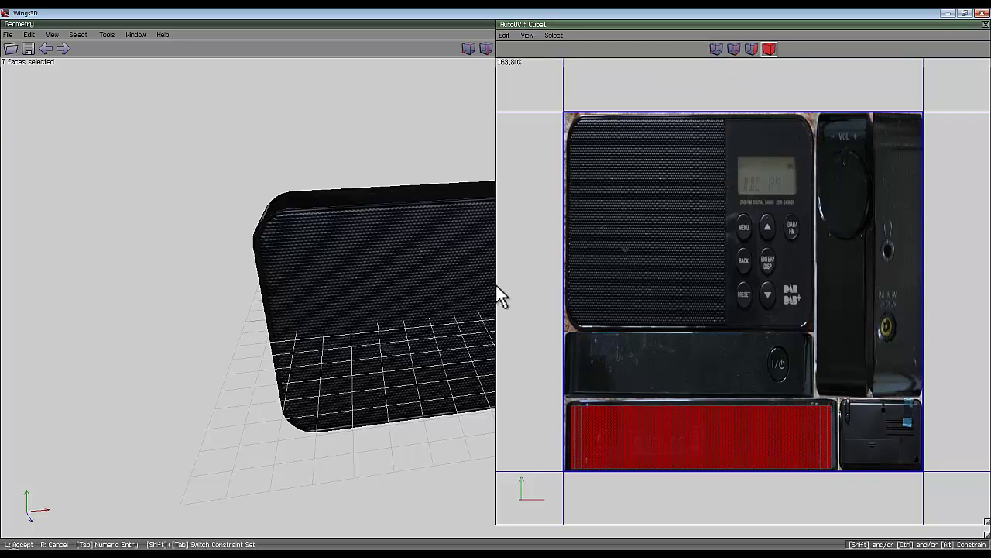
pyautogui.click(497, 285)
pyautogui.moveTo(676, 453); pyautogui.dragTo(678, 451)
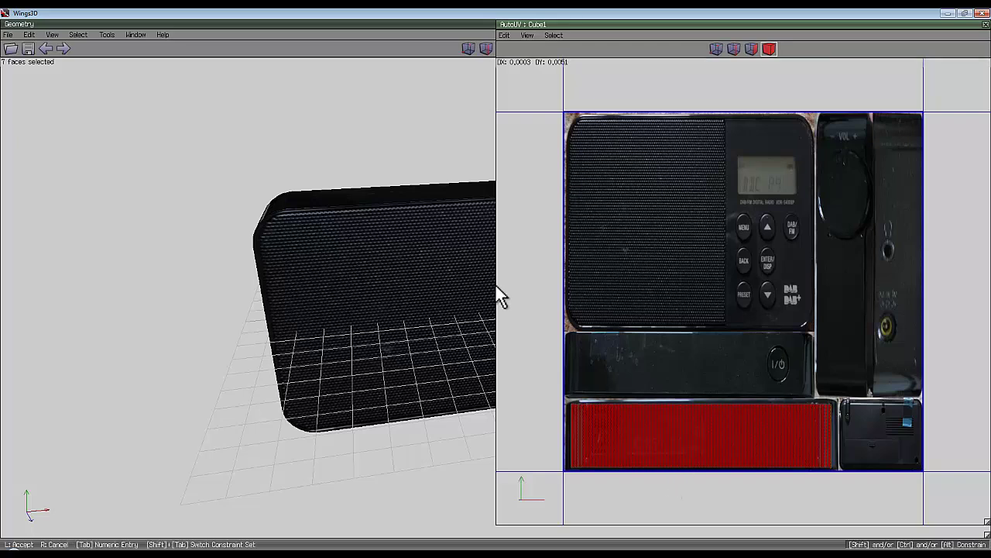
pyautogui.click(499, 297)
# - Enlarge the bottom chart slightly so it reaches both ends of the underside photo
pyautogui.rightClick(592, 95)
pyautogui.click(597, 95)
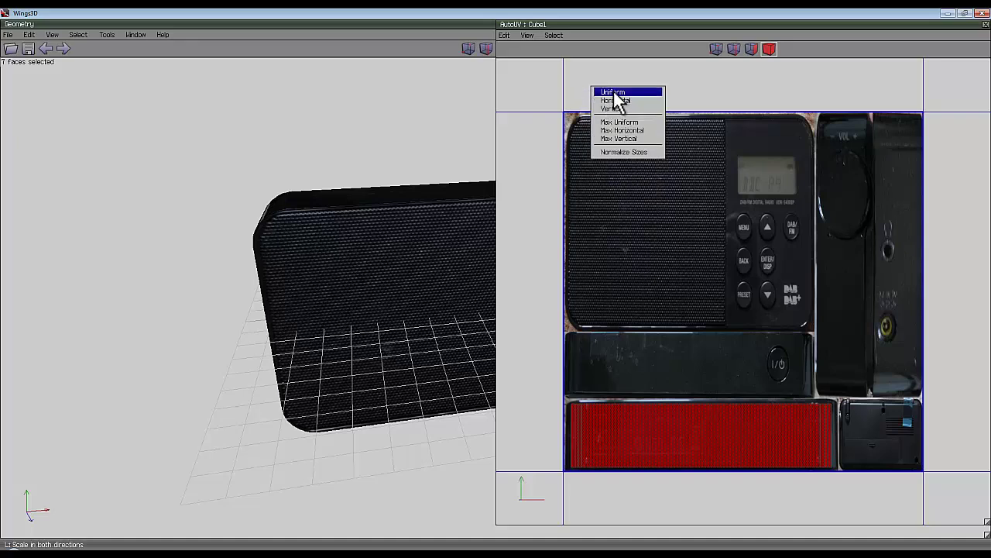
pyautogui.click(611, 94)
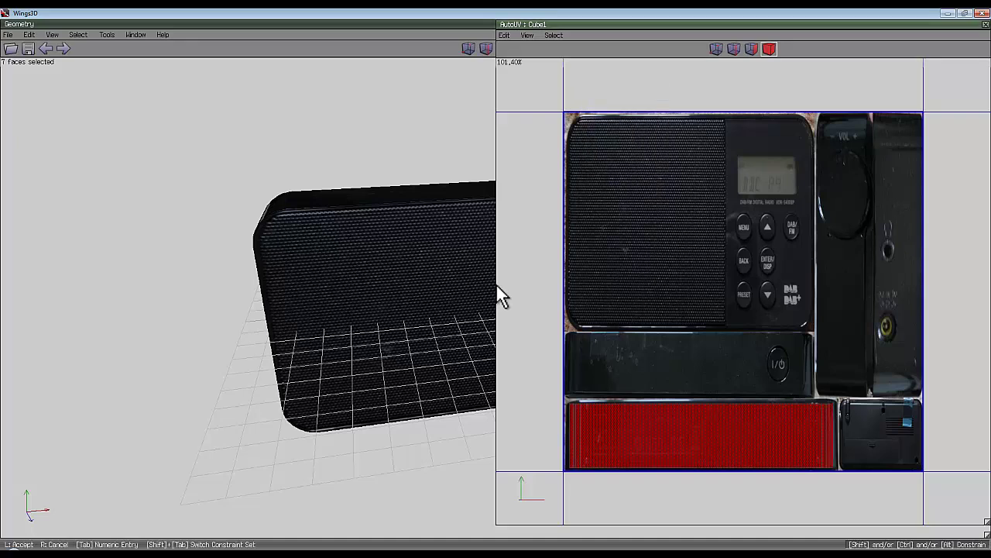
pyautogui.click(499, 297)
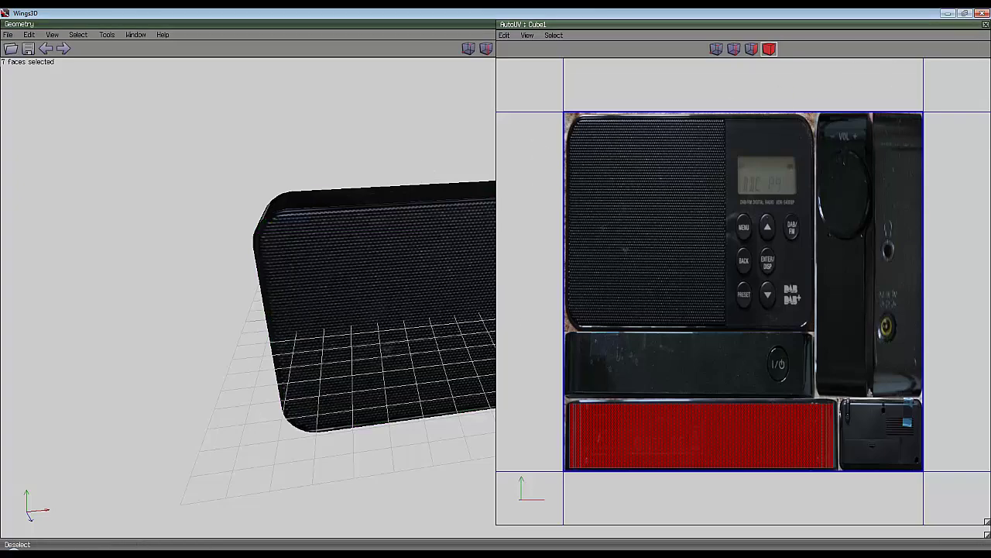
# - Close the UV editor, clear the selection and inspect the texture on the radio's bottom
pyautogui.click(985, 24)
pyautogui.middleClick(757, 136)
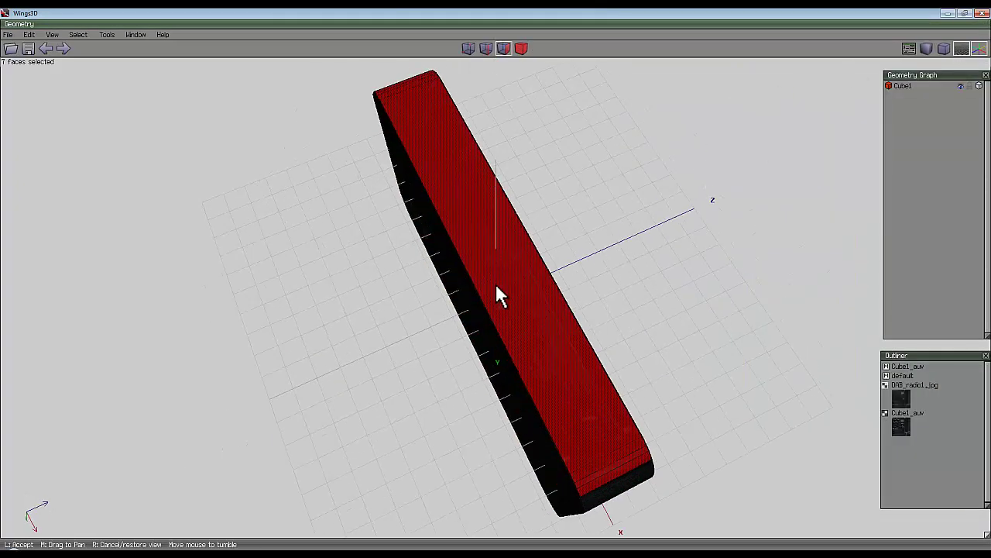
pyautogui.click(496, 284)
pyautogui.press('space')
pyautogui.middleClick(496, 283)
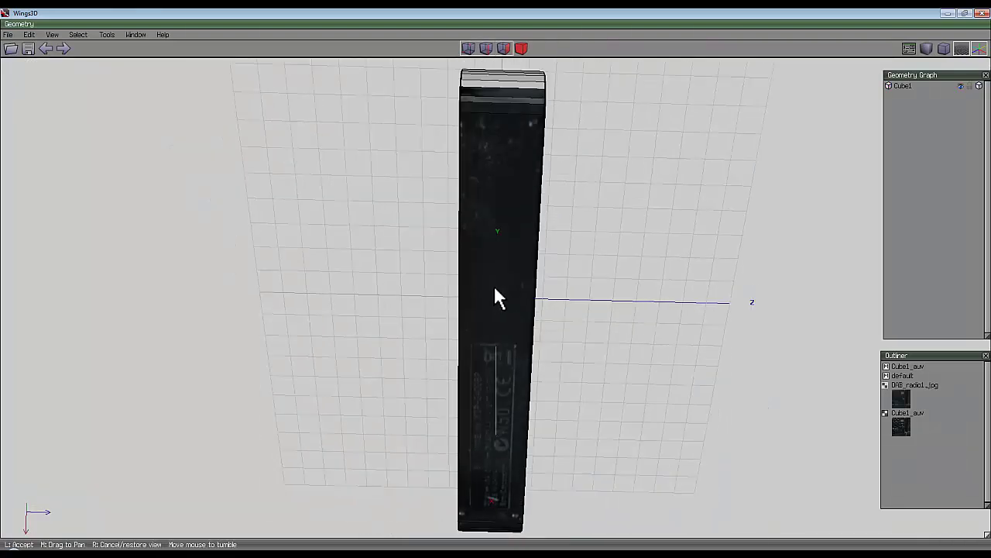
pyautogui.click(496, 288)
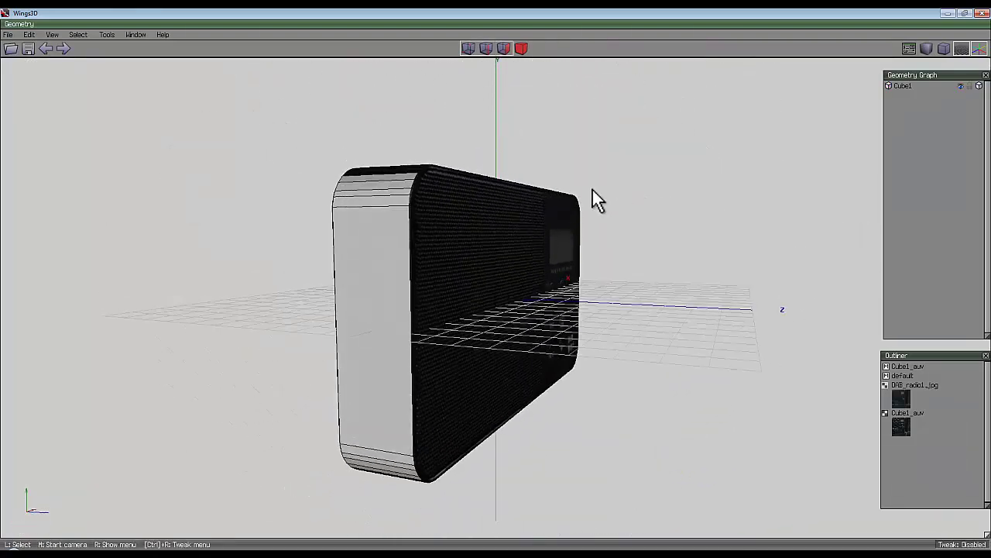
# - Select the radio's untextured end face together with its upper and lower rounded corner strips
pyautogui.moveTo(367, 316); pyautogui.dragTo(399, 181)
pyautogui.middleClick(399, 182)
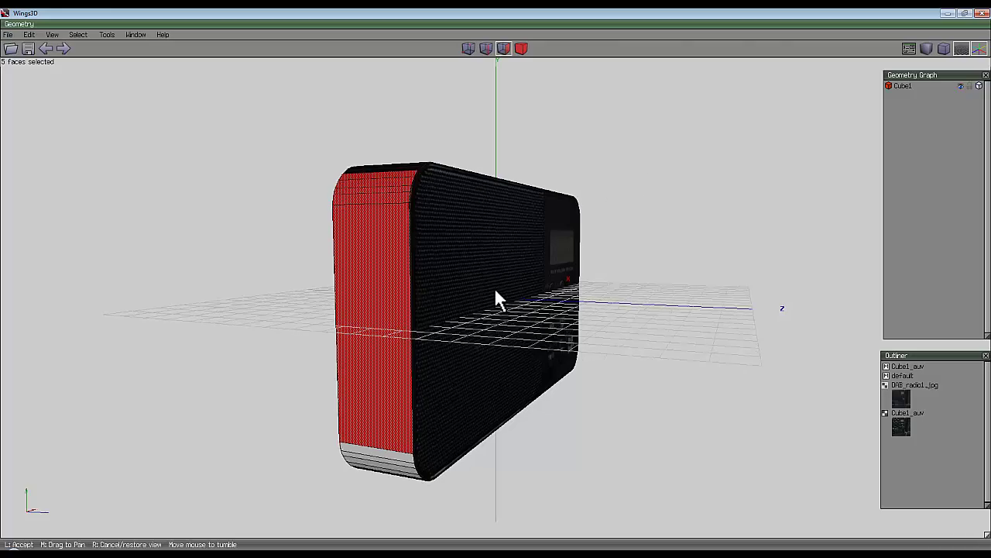
pyautogui.click(496, 291)
pyautogui.moveTo(479, 231); pyautogui.dragTo(488, 265)
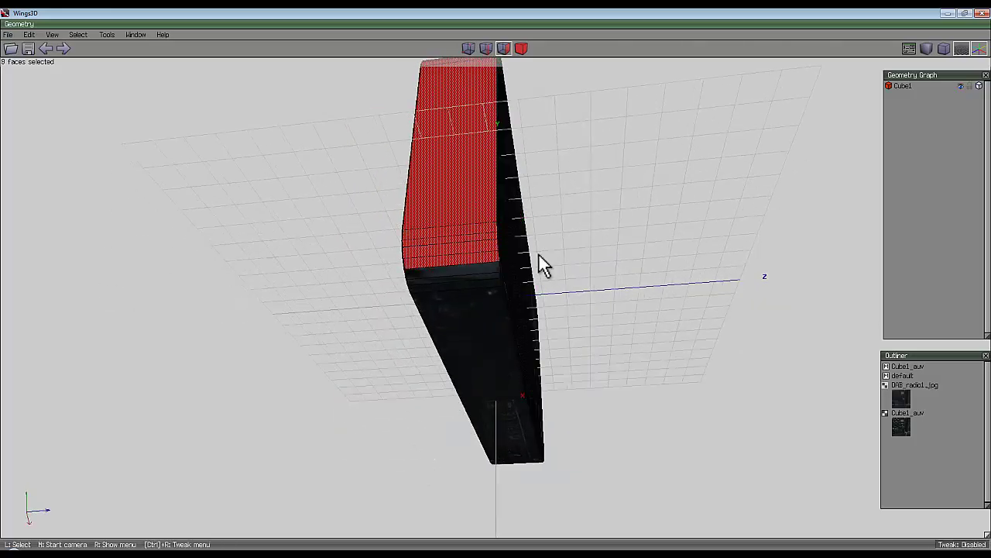
# - Examine the textured volume-dial end and the selected opposite end from several angles
pyautogui.middleClick(540, 255)
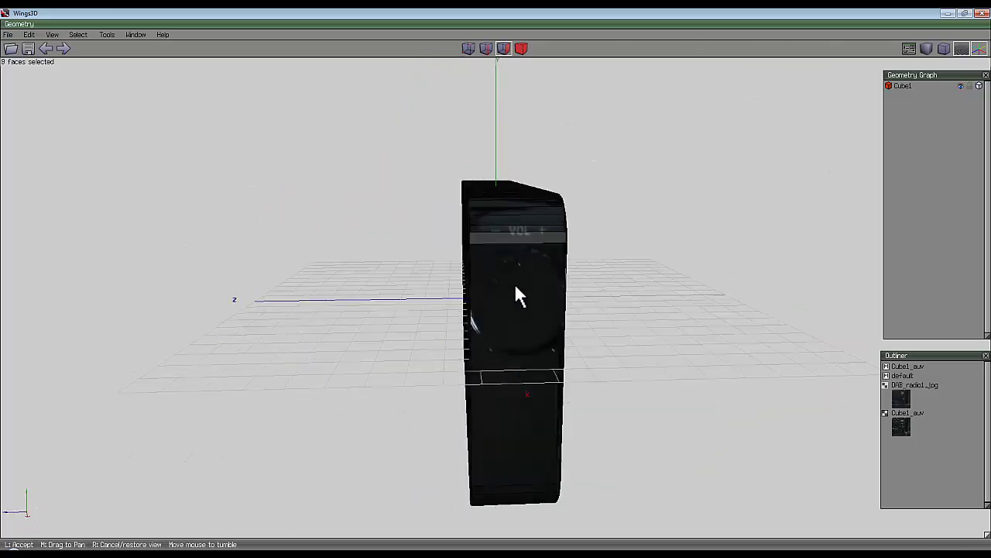
pyautogui.click(599, 341)
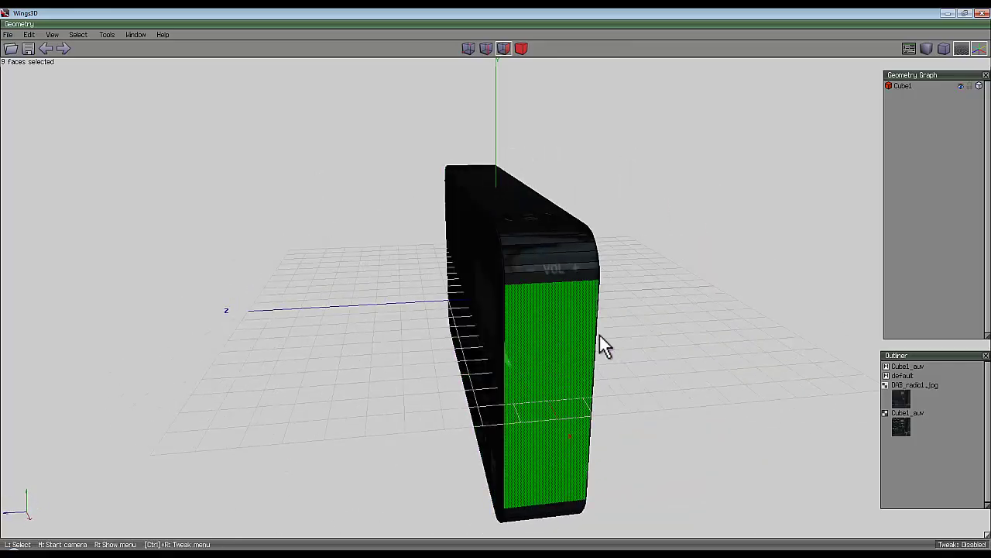
pyautogui.middleClick(599, 337)
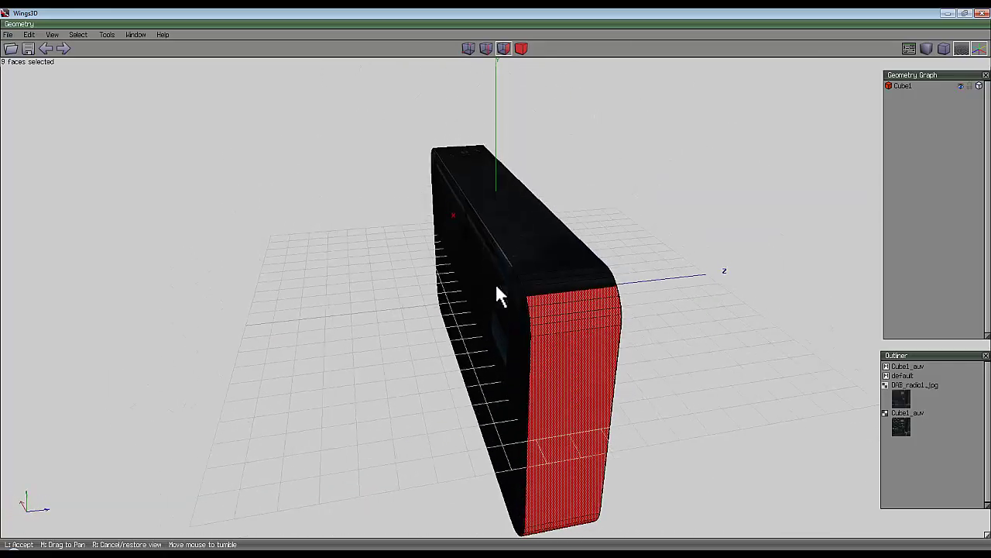
pyautogui.click(497, 286)
pyautogui.middleClick(670, 274)
pyautogui.click(497, 286)
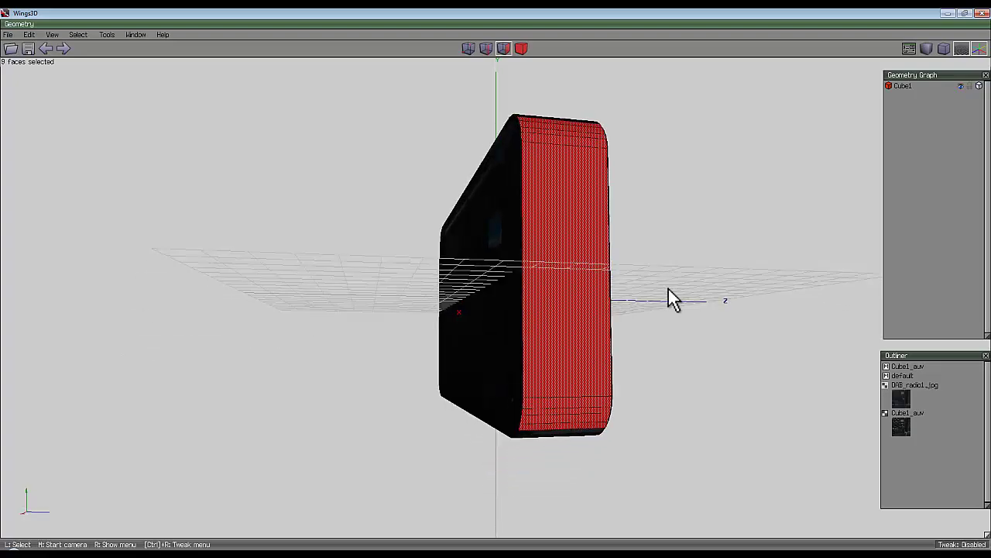
pyautogui.middleClick(723, 264)
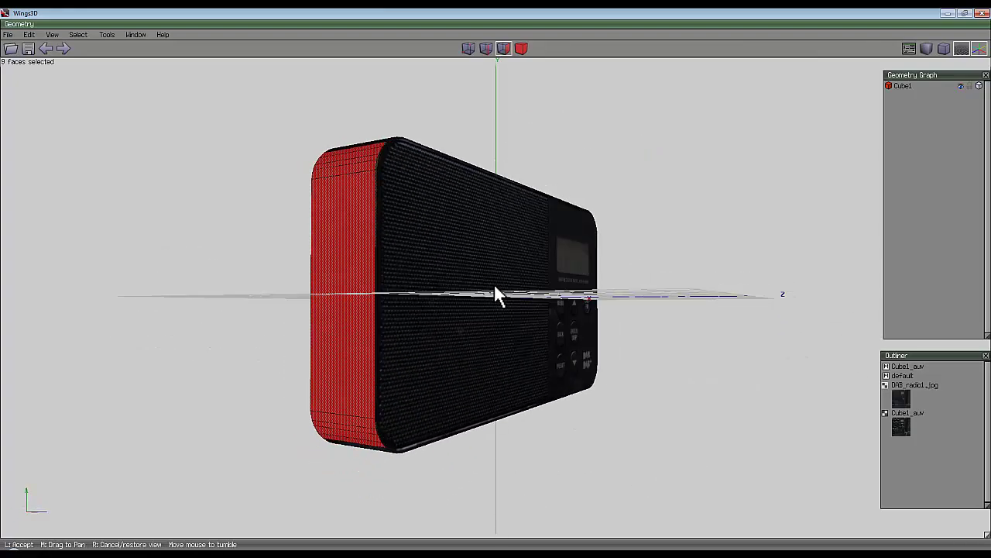
pyautogui.click(494, 283)
# - UV-map the selected end faces as one chart using Projection Normal
pyautogui.rightClick(516, 94)
pyautogui.click(526, 399)
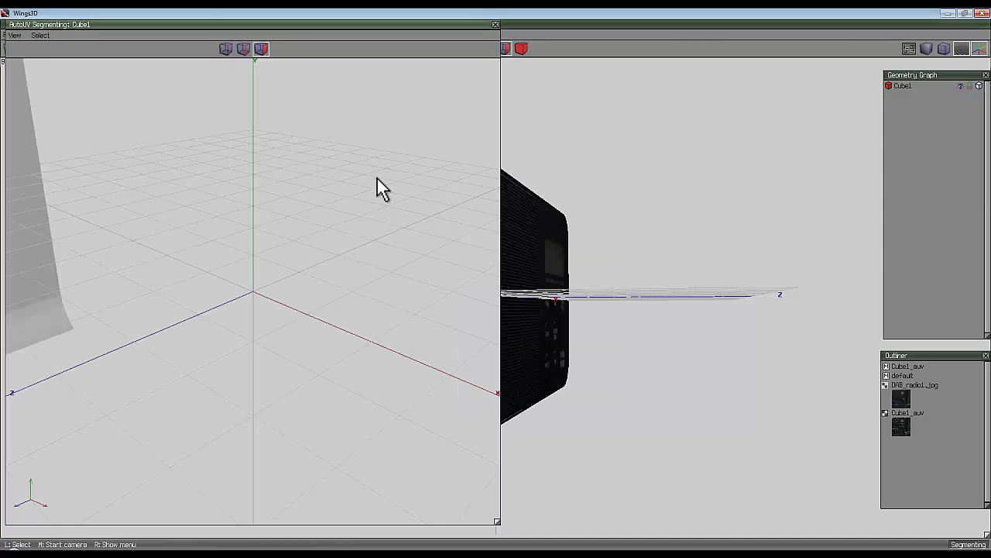
pyautogui.rightClick(293, 155)
pyautogui.click(301, 155)
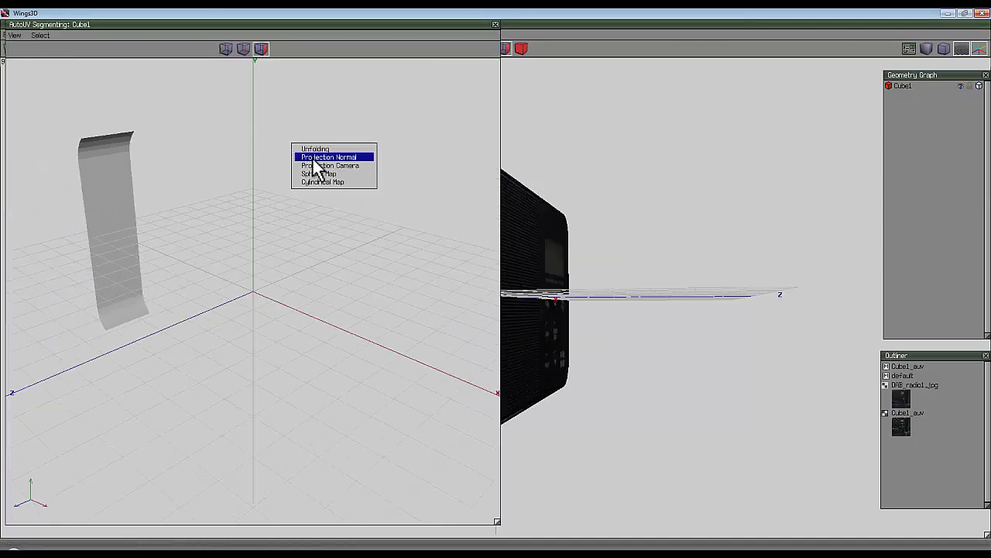
pyautogui.click(312, 161)
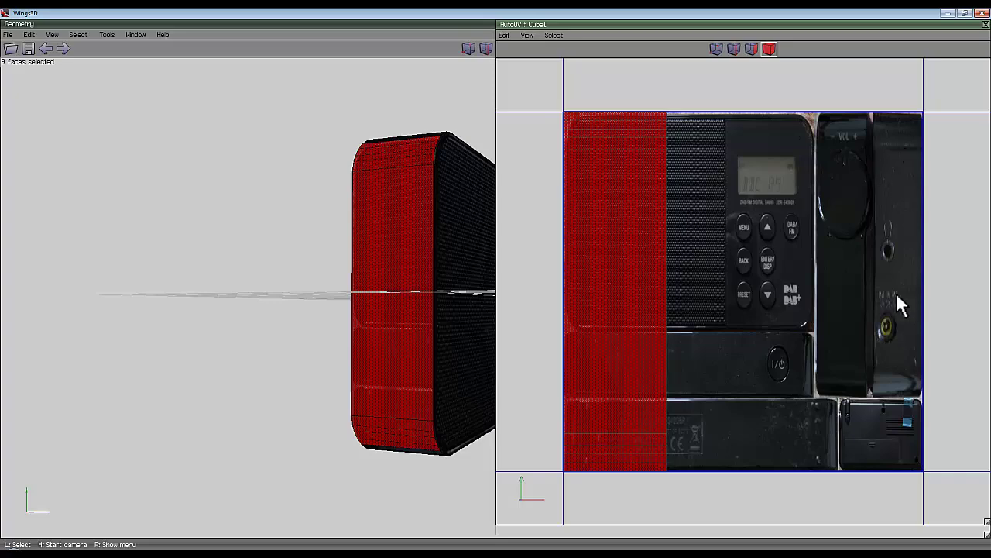
# - Move the new end chart over the headphone-socket photo and scale it down uniformly to the photo's width
pyautogui.moveTo(578, 224); pyautogui.dragTo(861, 189)
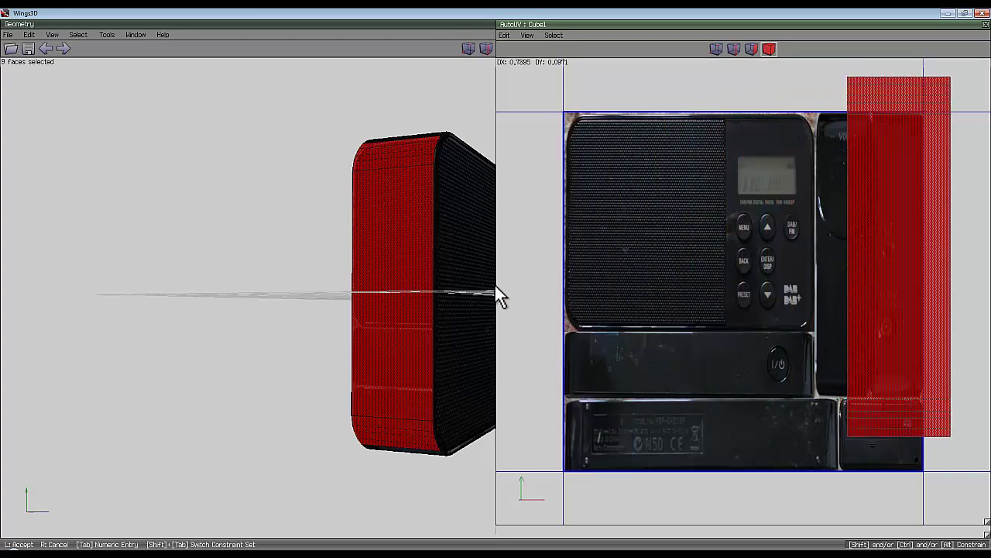
pyautogui.click(495, 285)
pyautogui.rightClick(616, 86)
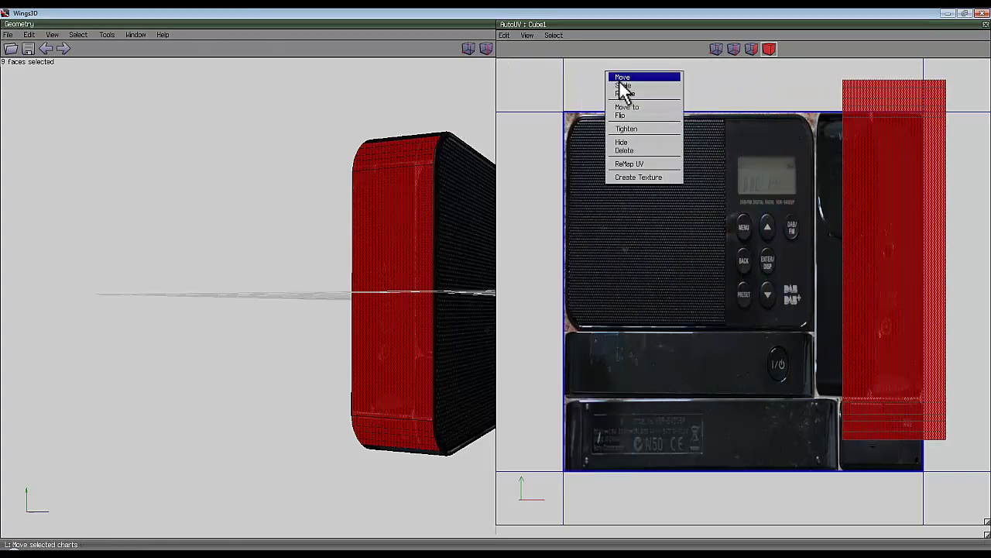
pyautogui.click(622, 86)
pyautogui.click(636, 83)
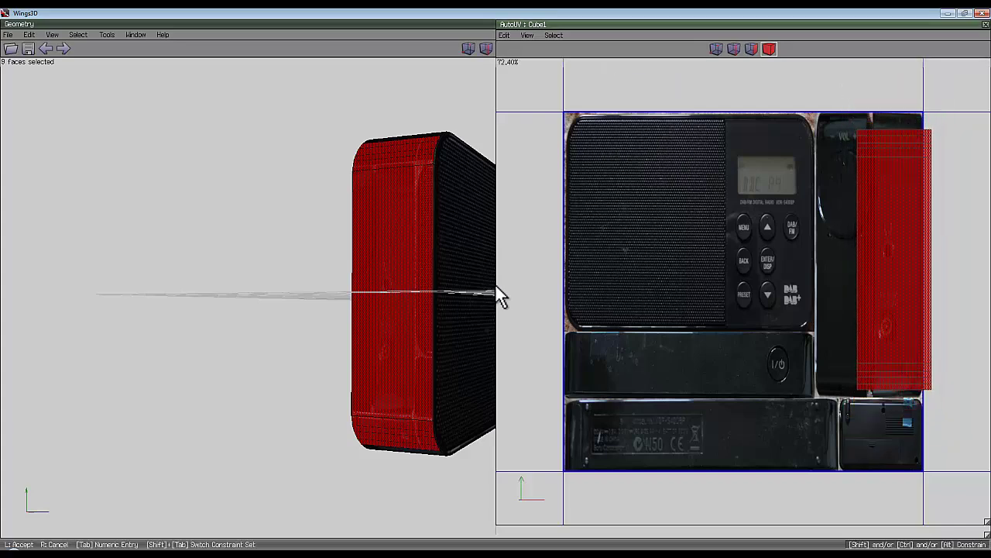
pyautogui.click(495, 285)
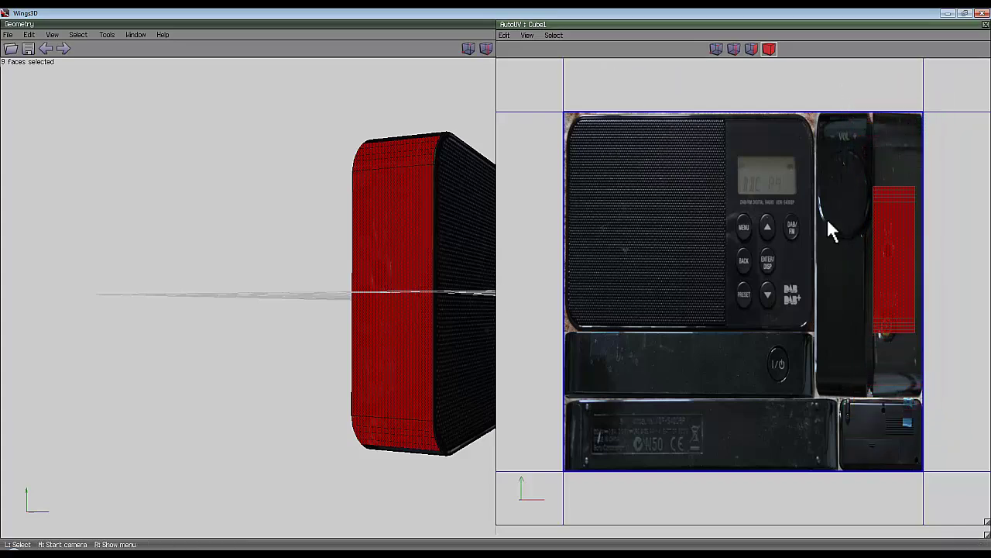
# - Stretch the end chart vertically to cover the height of the headphone-socket photo and reposition it over that photo
pyautogui.click(910, 287)
pyautogui.rightClick(703, 118)
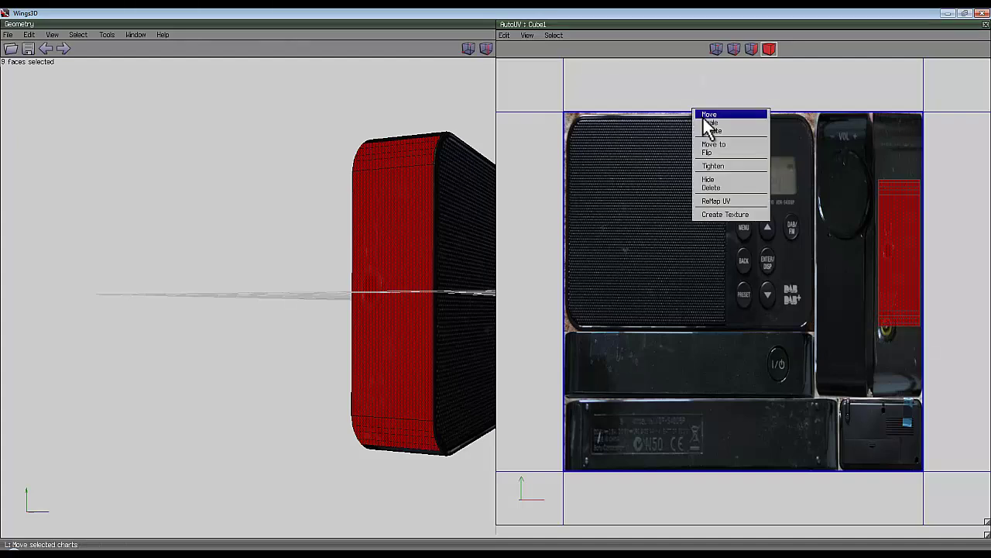
pyautogui.click(707, 124)
pyautogui.click(713, 139)
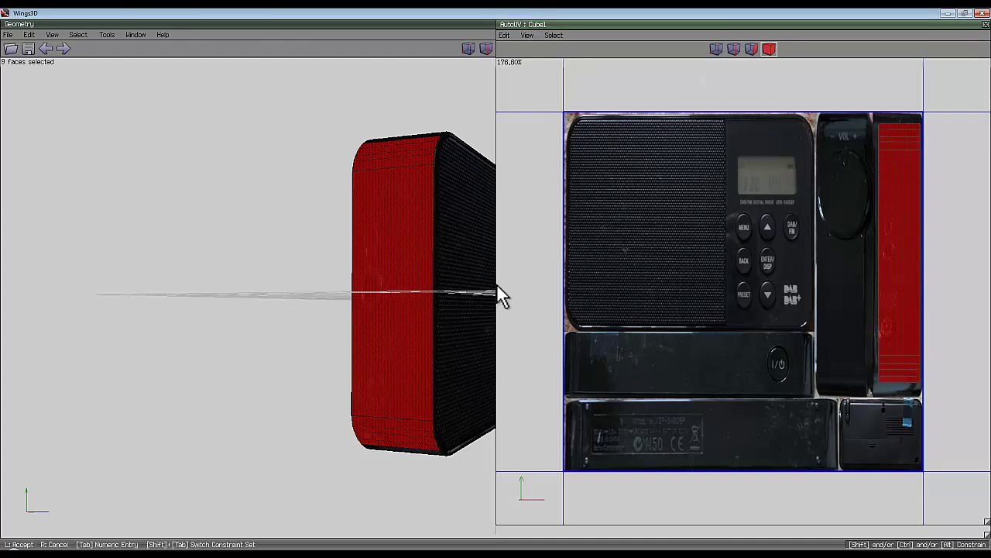
pyautogui.click(496, 285)
pyautogui.click(893, 291)
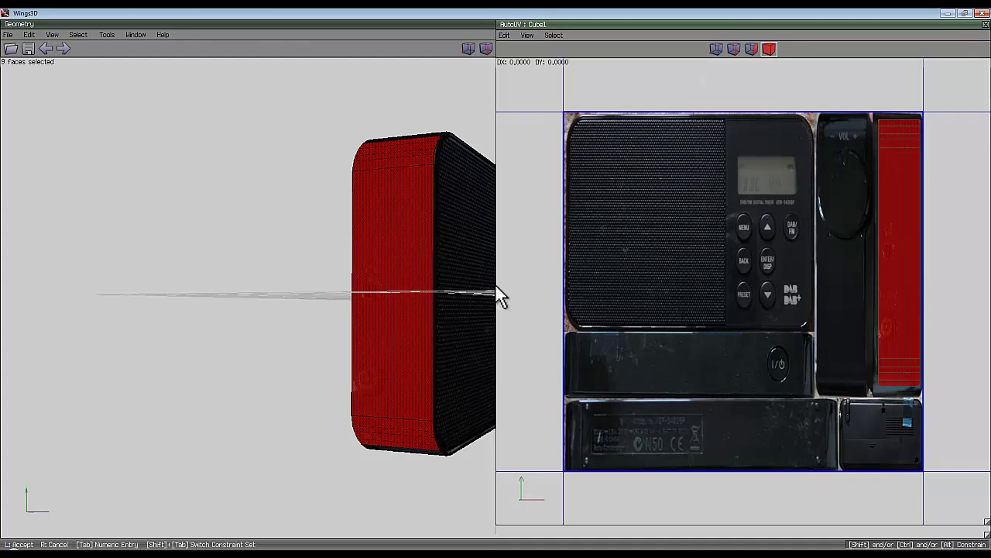
pyautogui.click(499, 294)
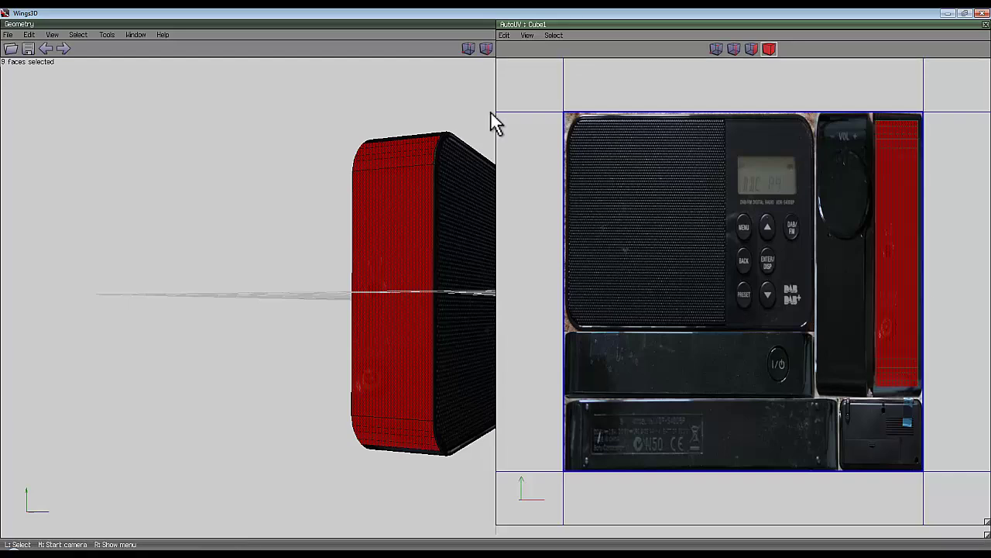
# - Enlarge the end chart slightly and shift it so it fills the headphone-socket photo from edge to edge
pyautogui.rightClick(574, 85)
pyautogui.click(582, 98)
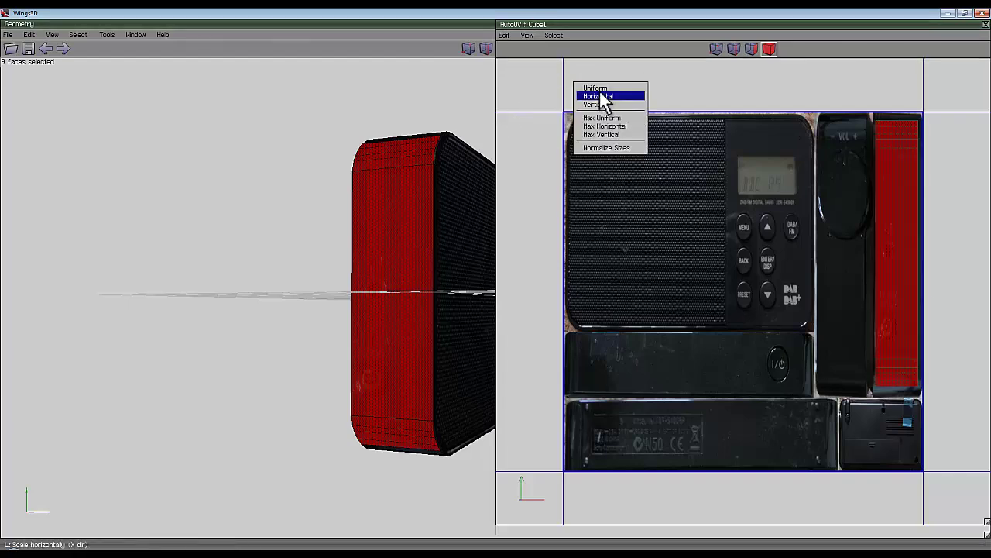
pyautogui.click(597, 96)
pyautogui.click(497, 286)
pyautogui.press('m')
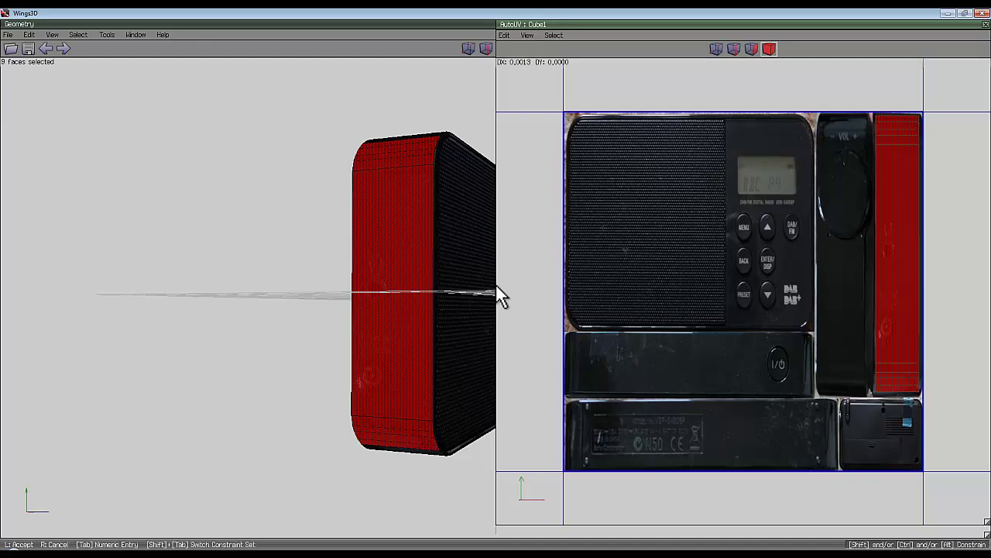
pyautogui.click(906, 329)
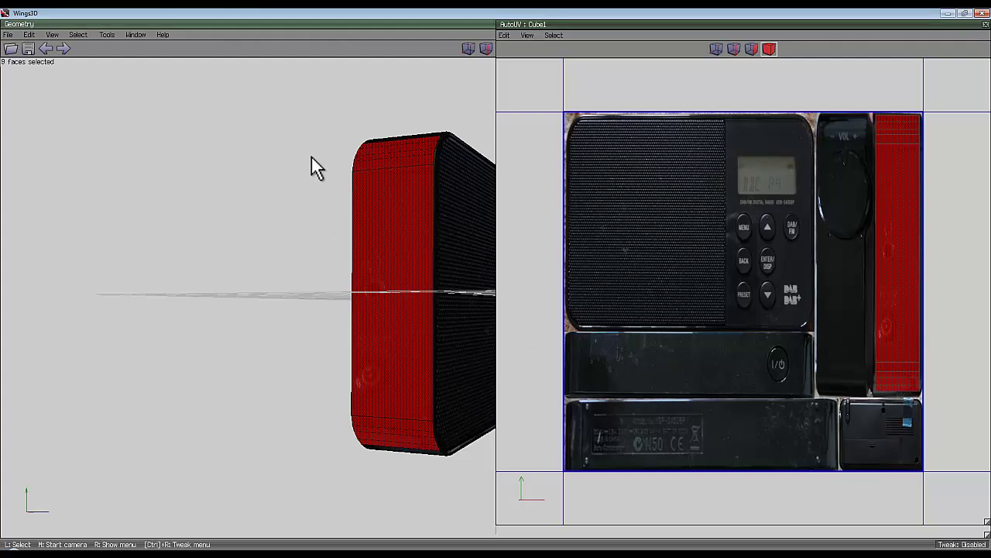
# - Close the UV editor and check the radio's textured socket end, underside, back and front
pyautogui.click(986, 26)
pyautogui.moveTo(491, 210); pyautogui.dragTo(674, 227, button='middle')
pyautogui.middleClick(675, 227)
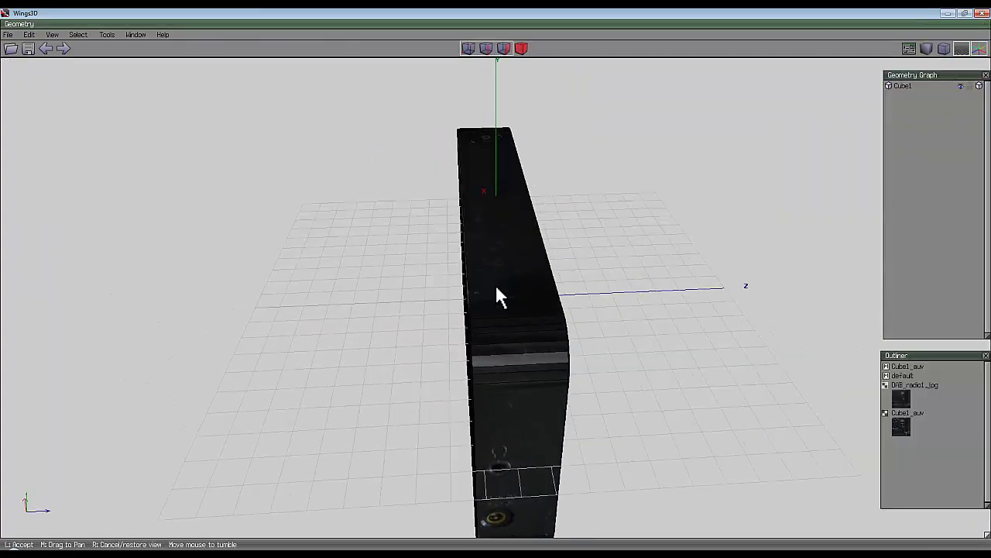
pyautogui.scroll(4, 495, 285)
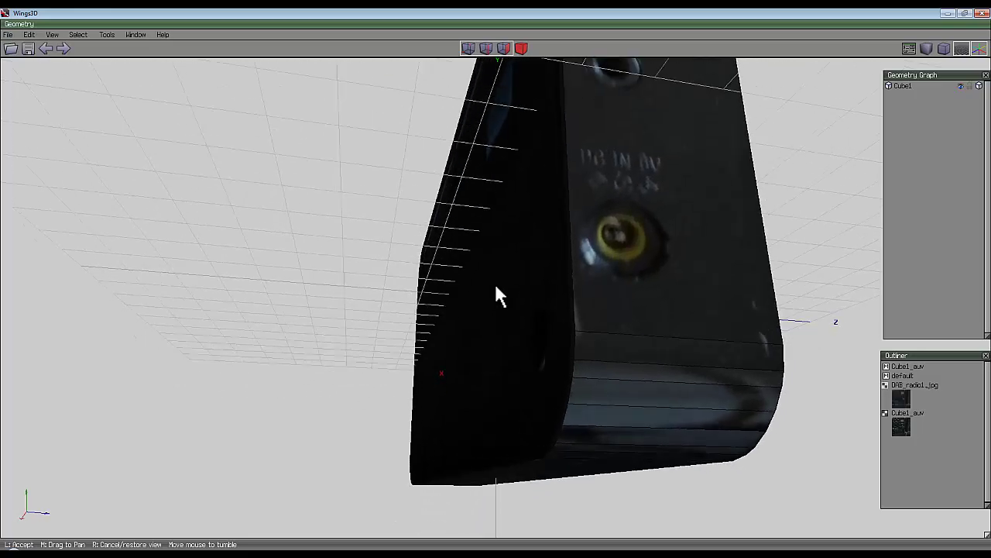
pyautogui.click(496, 285)
pyautogui.middleClick(774, 203)
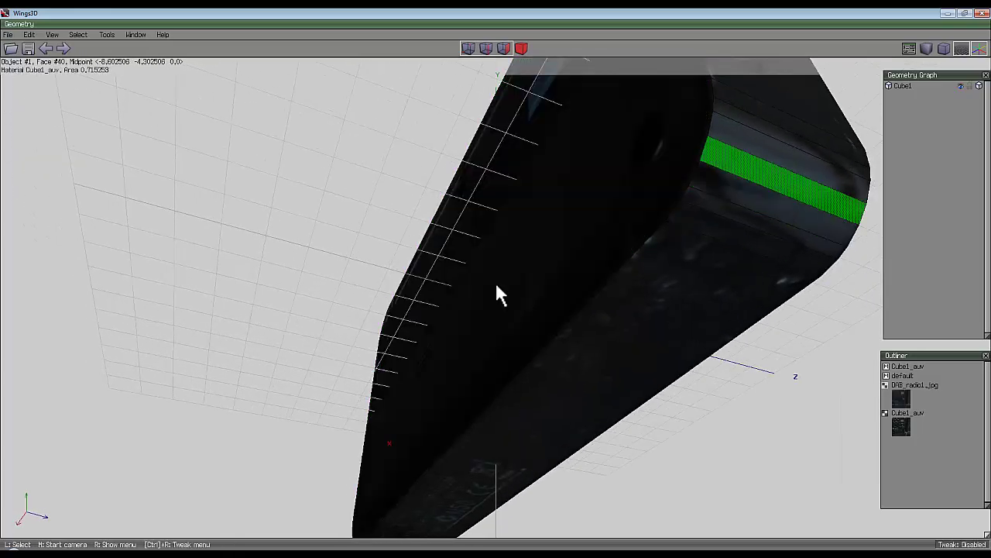
pyautogui.scroll(-5, 498, 295)
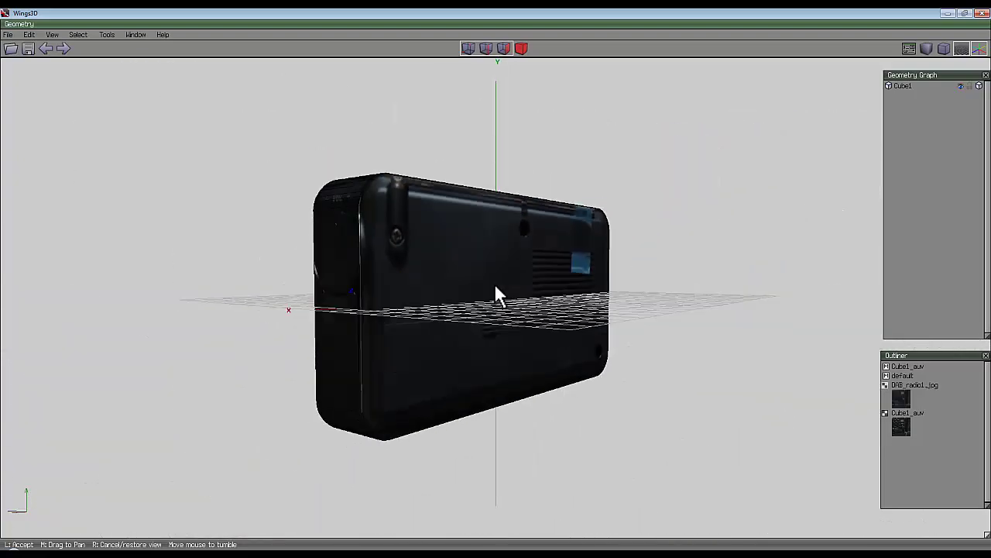
pyautogui.click(498, 287)
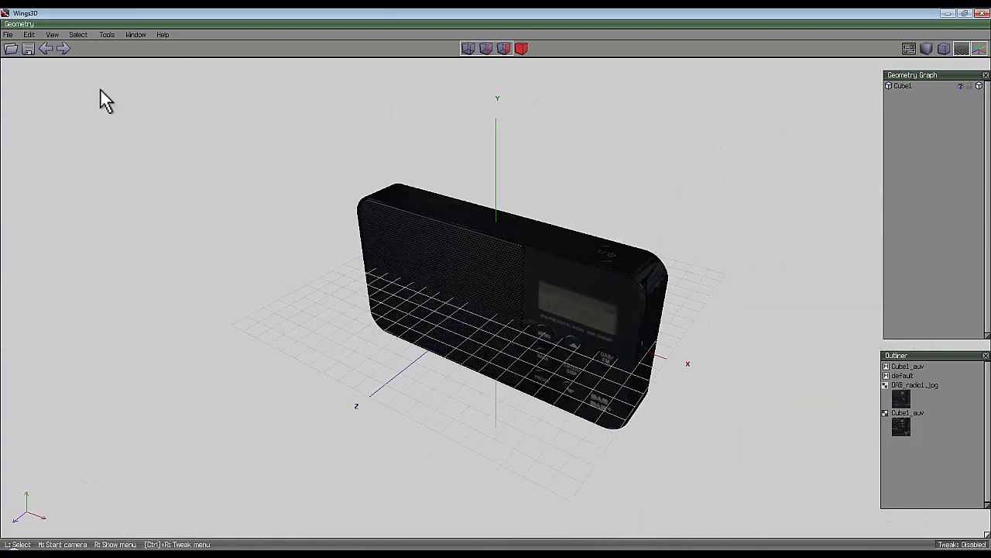
# - Export the radio as a Wavefront file named My_radio1.obj in the +grab this folder
pyautogui.click(8, 35)
pyautogui.moveTo(45, 145)
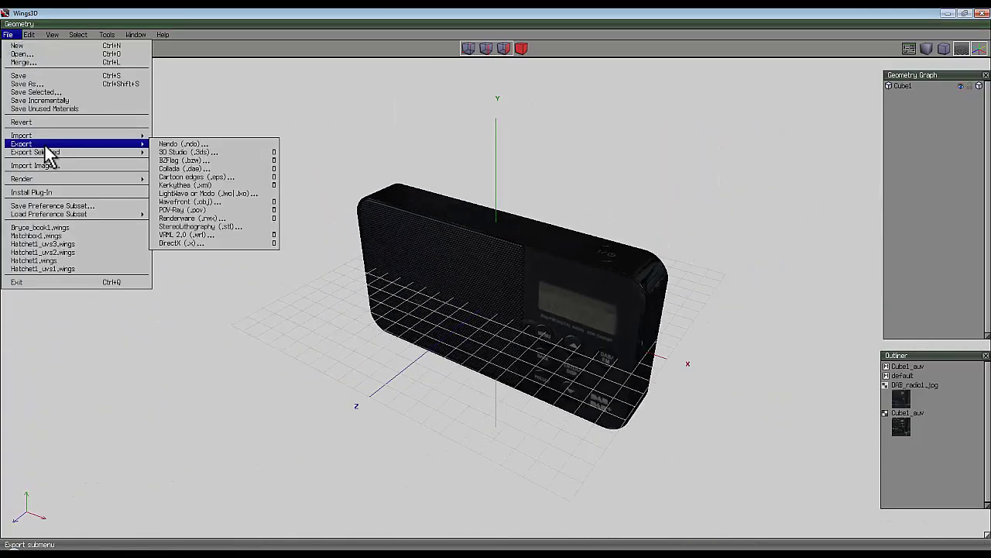
pyautogui.click(202, 202)
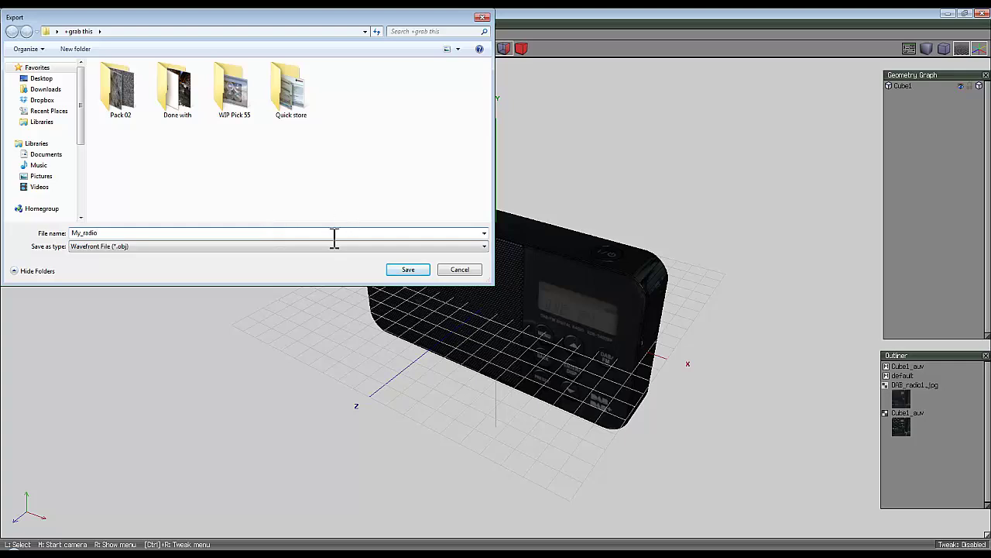
pyautogui.click(411, 270)
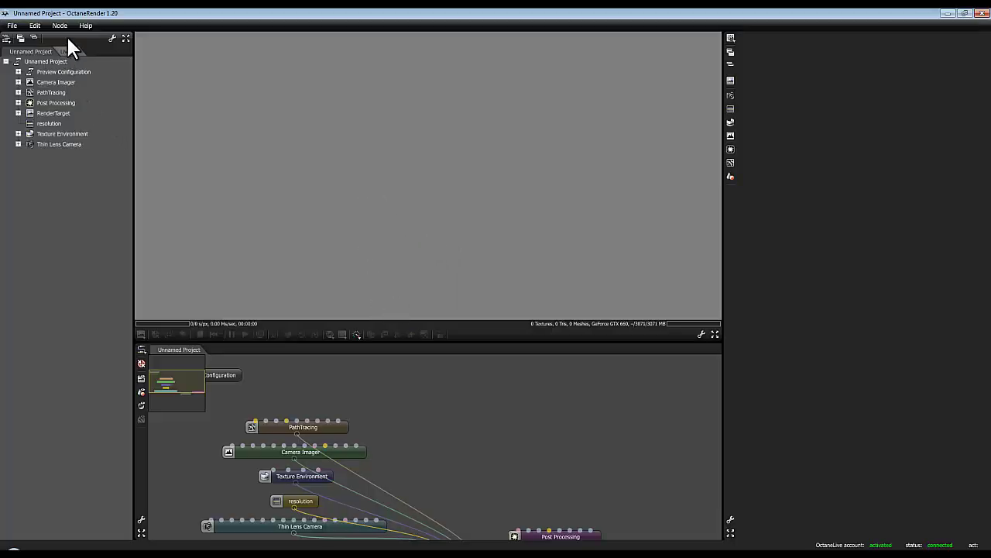
# - Switch to OctaneRender, import the My_radio1.obj mesh and connect its node to the RenderTarget
pyautogui.click(61, 26)
pyautogui.click(81, 55)
pyautogui.click(666, 265)
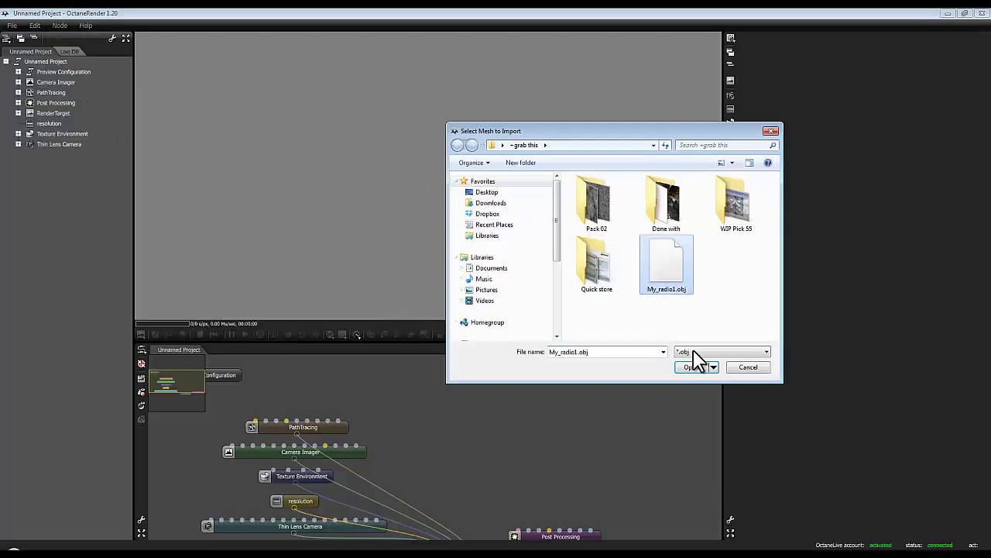
pyautogui.click(696, 367)
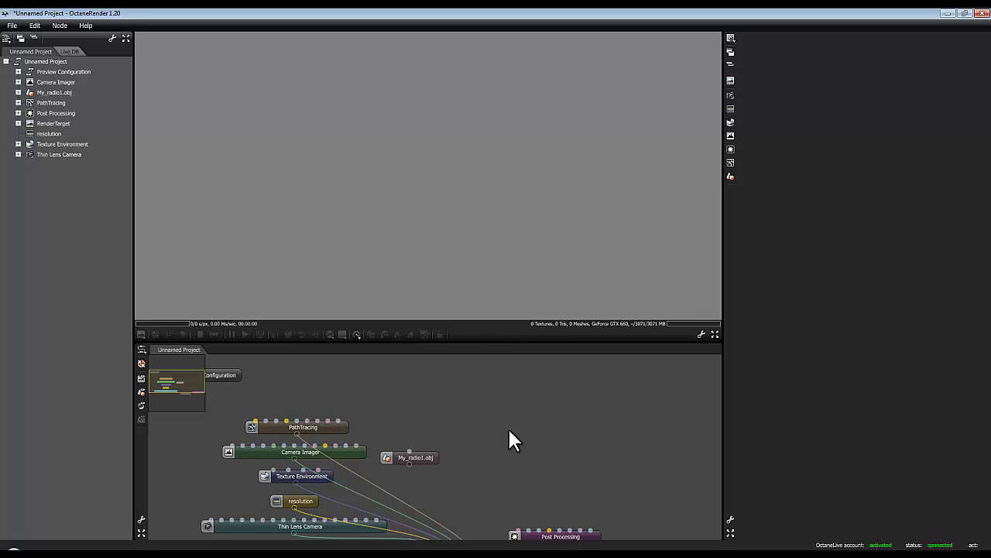
pyautogui.scroll(-2, 509, 432)
pyautogui.click(469, 454)
pyautogui.moveTo(475, 468); pyautogui.dragTo(486, 508)
# - Turn off smoothing in the radio's Cube1_auv material and bring its volume-dial end into view
pyautogui.moveTo(517, 202); pyautogui.dragTo(587, 200)
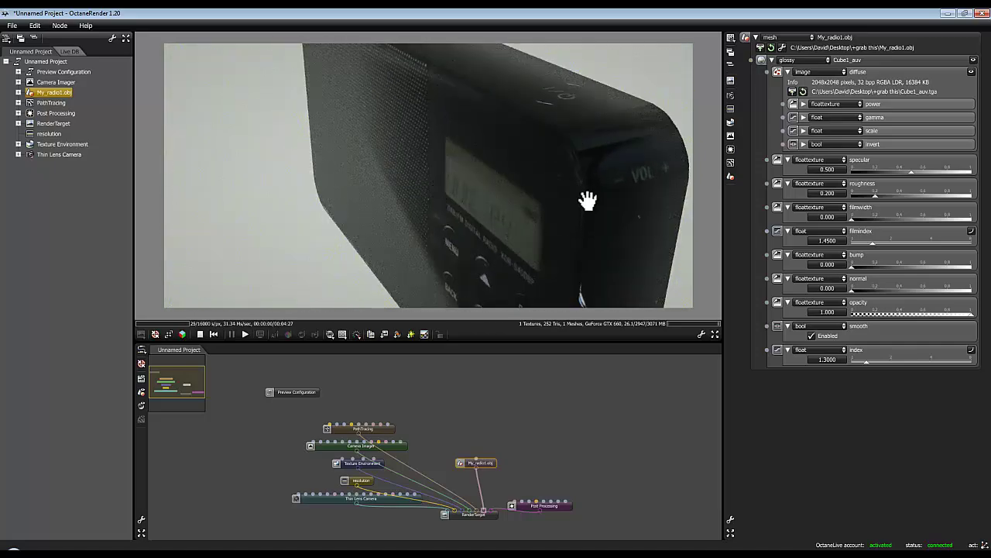
pyautogui.click(811, 335)
pyautogui.moveTo(542, 232); pyautogui.dragTo(473, 240)
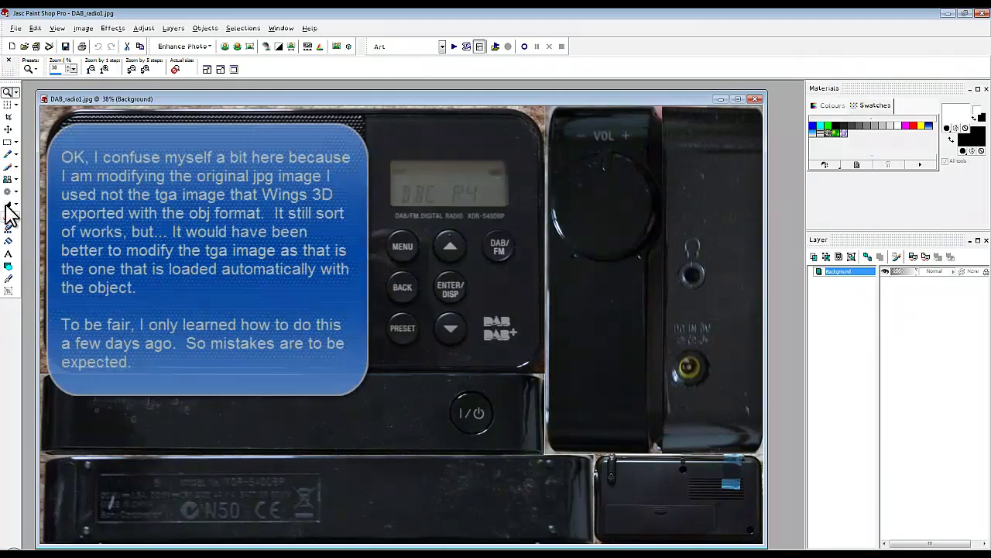
# - In Paint Shop Pro, clone dark casing over the white glare beside the volume dial and save DAB_radio1.jpg
pyautogui.click(7, 179)
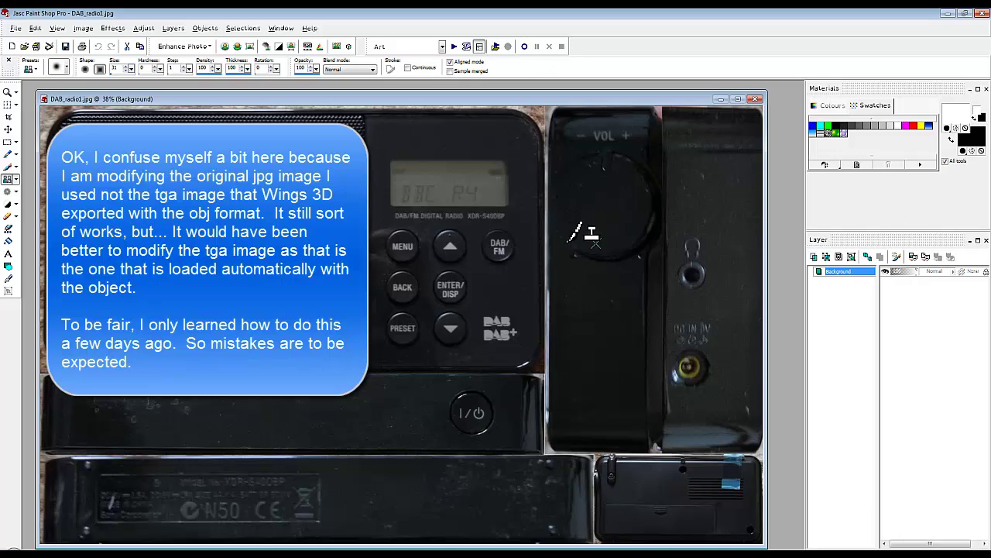
pyautogui.click(568, 241)
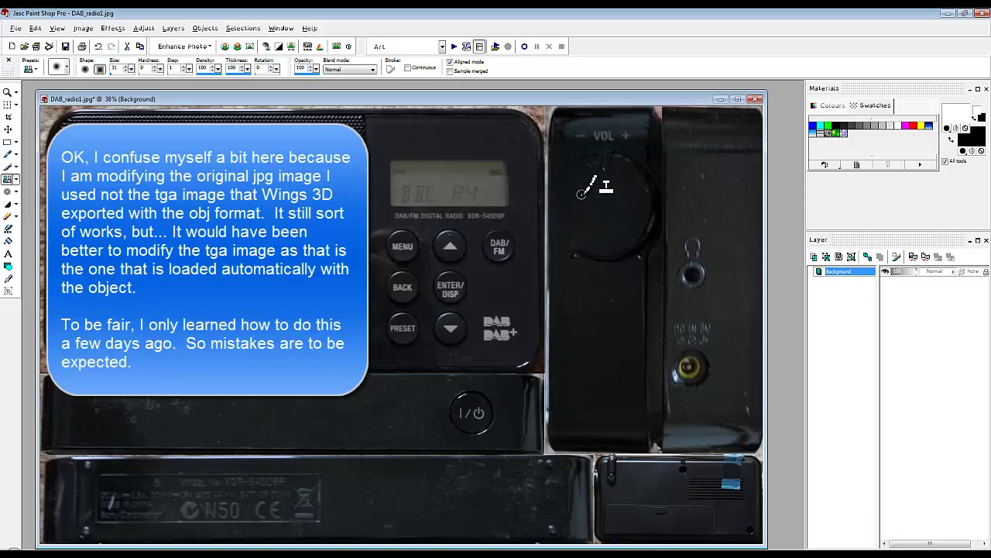
pyautogui.rightClick(569, 240)
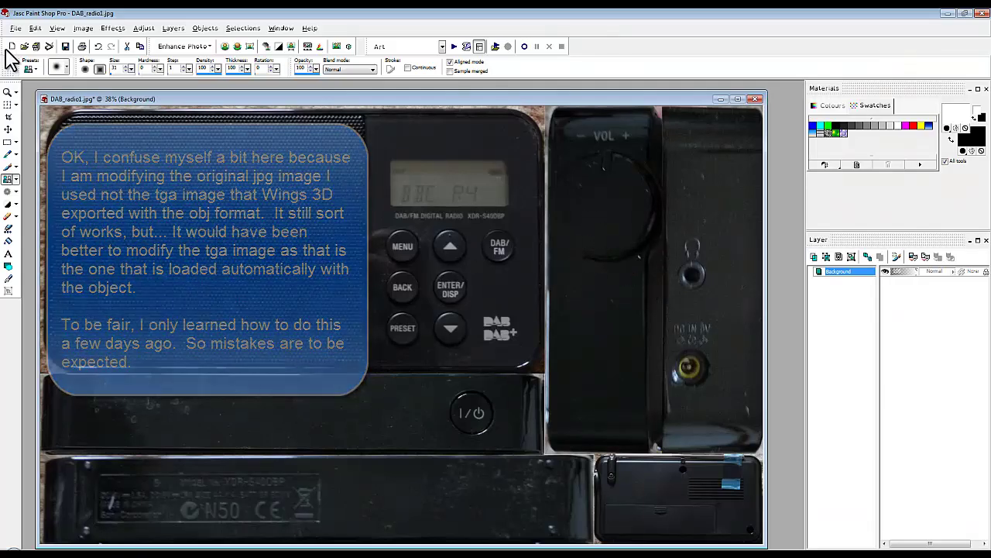
pyautogui.click(15, 28)
pyautogui.click(38, 127)
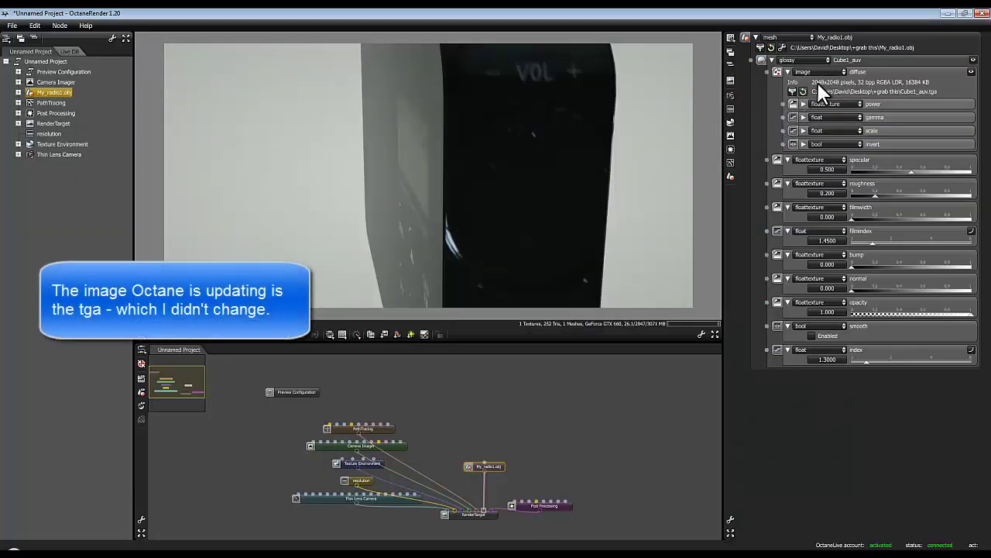
# - Reload the Cube1_auv.tga texture in OctaneRender and check the saved DAB_radio1.jpg in Windows Photo Viewer
pyautogui.click(803, 90)
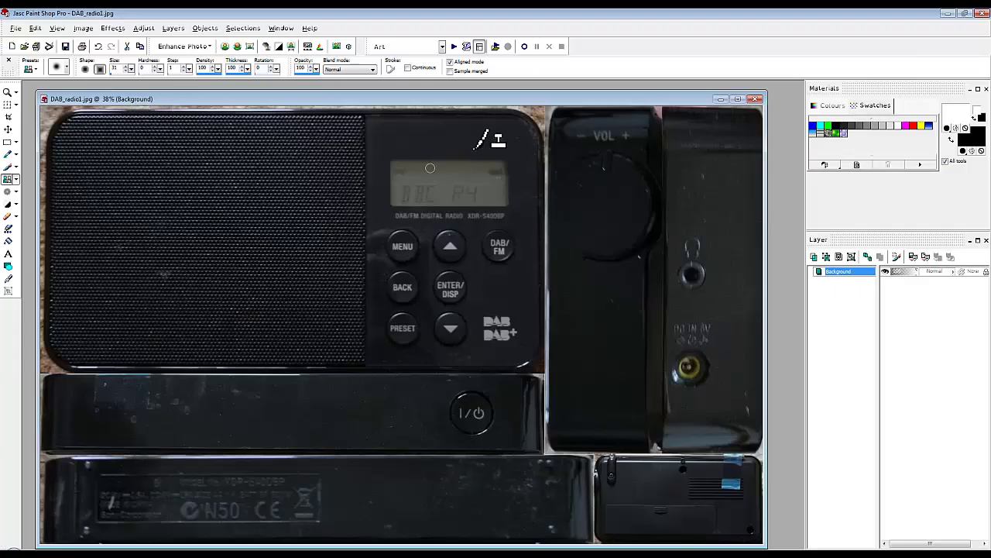
pyautogui.hotkey('alt', 'Tab')
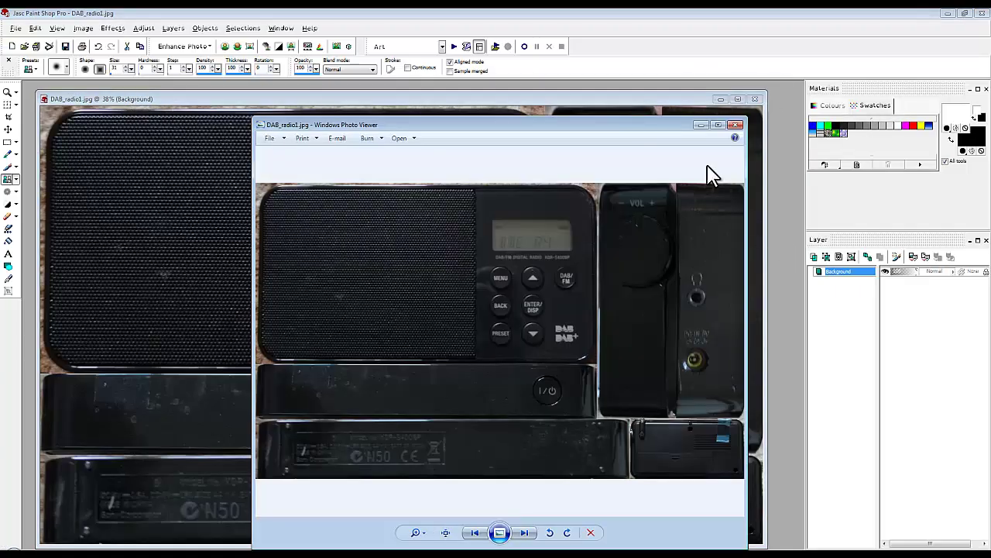
pyautogui.click(735, 125)
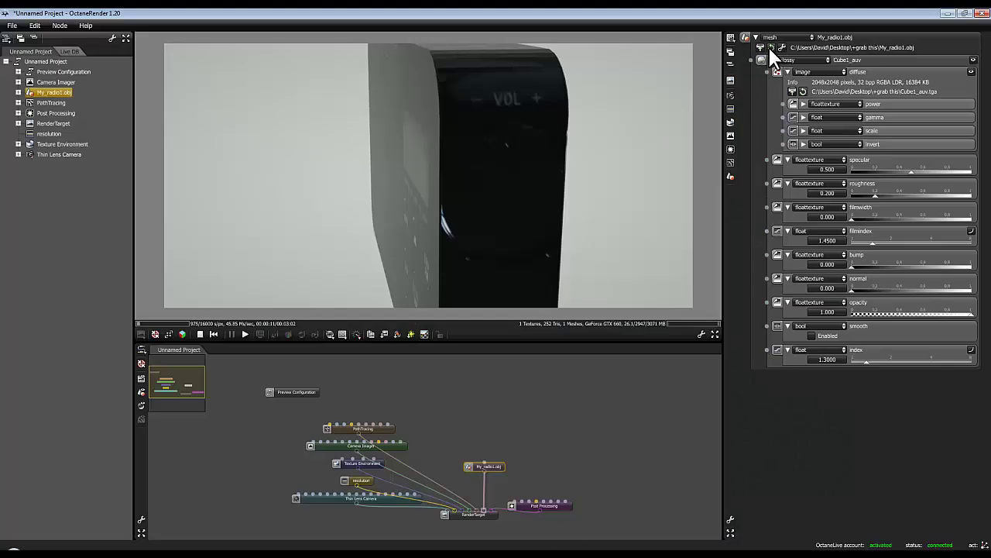
# - In OctaneRender, replace the radio material's diffuse image with DAB_radio1.jpg and inspect the volume-dial end and top
pyautogui.moveTo(494, 470); pyautogui.dragTo(485, 469)
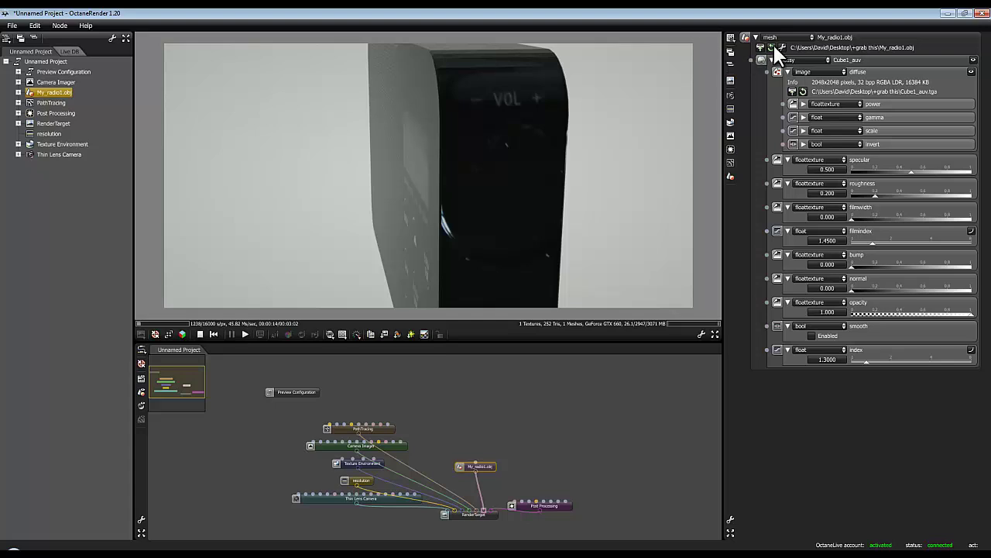
pyautogui.moveTo(564, 217); pyautogui.dragTo(575, 183)
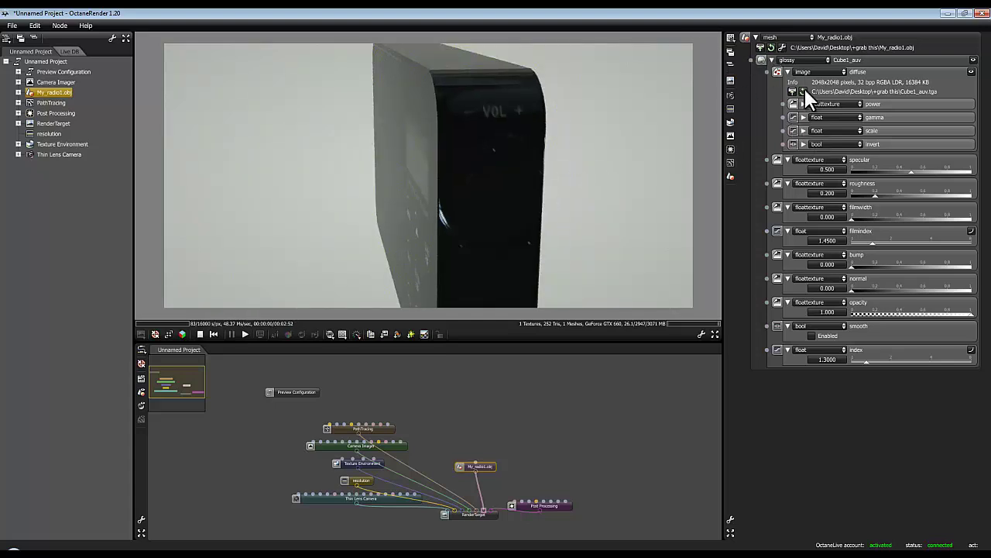
pyautogui.click(803, 91)
pyautogui.click(793, 92)
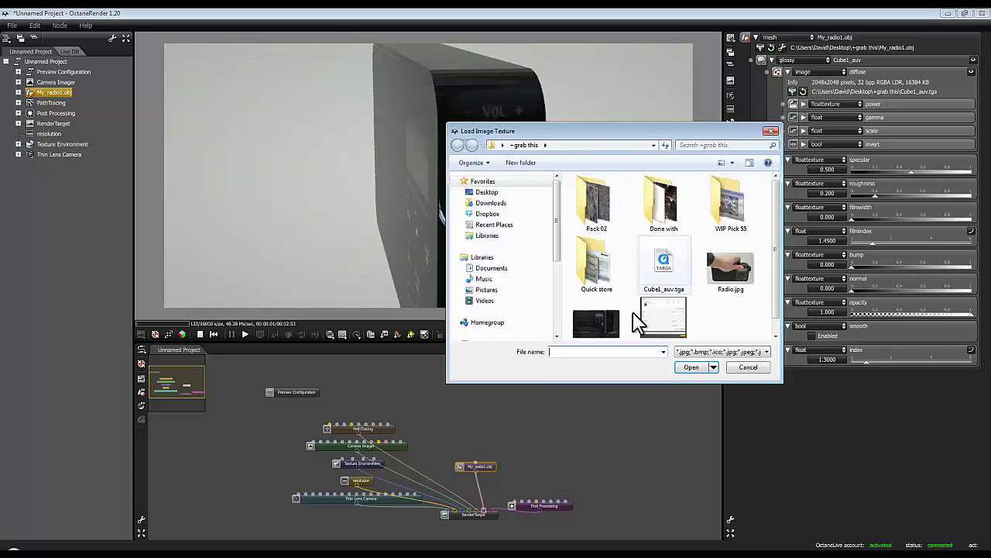
pyautogui.click(597, 309)
pyautogui.click(692, 367)
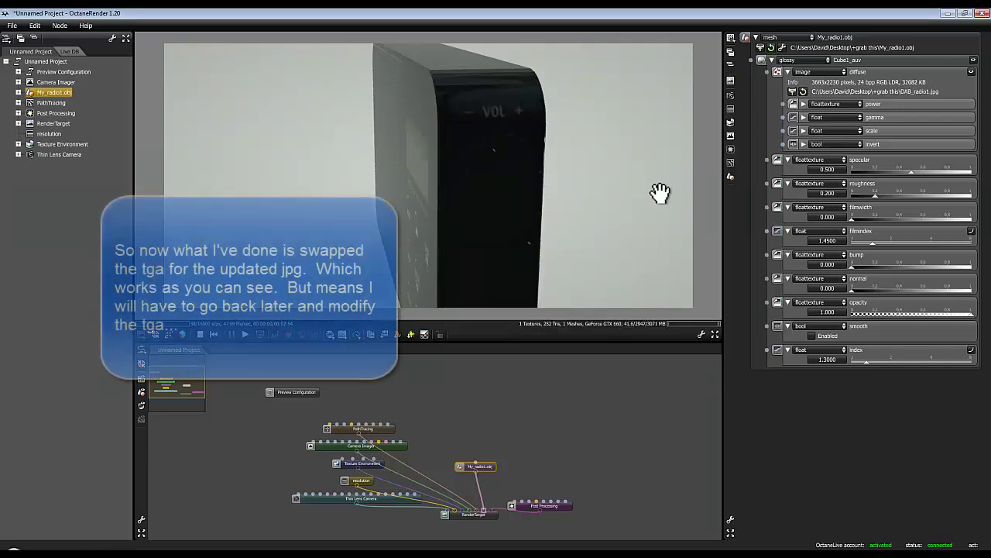
pyautogui.moveTo(625, 144)
pyautogui.mouseDown()
pyautogui.moveTo(595, 174)
pyautogui.moveTo(602, 137)
pyautogui.moveTo(563, 200)
pyautogui.moveTo(536, 185)
pyautogui.moveTo(566, 247)
pyautogui.moveTo(603, 240)
pyautogui.moveTo(491, 221)
pyautogui.moveTo(416, 245)
pyautogui.mouseUp()
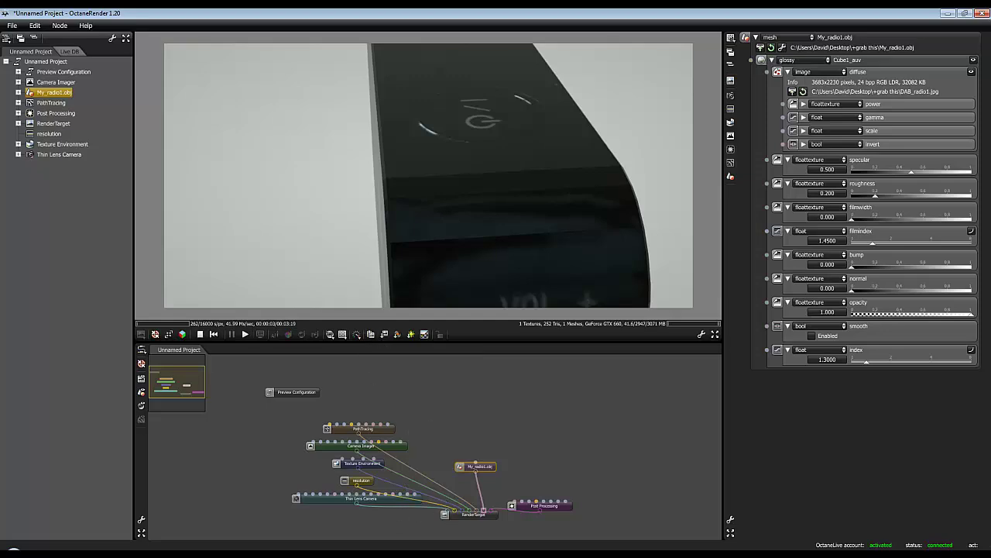
# - In Paint Shop Pro, clone the bluish sheen over the dark casing above the VOL label on the volume-dial end
pyautogui.hotkey('alt', 'Tab')
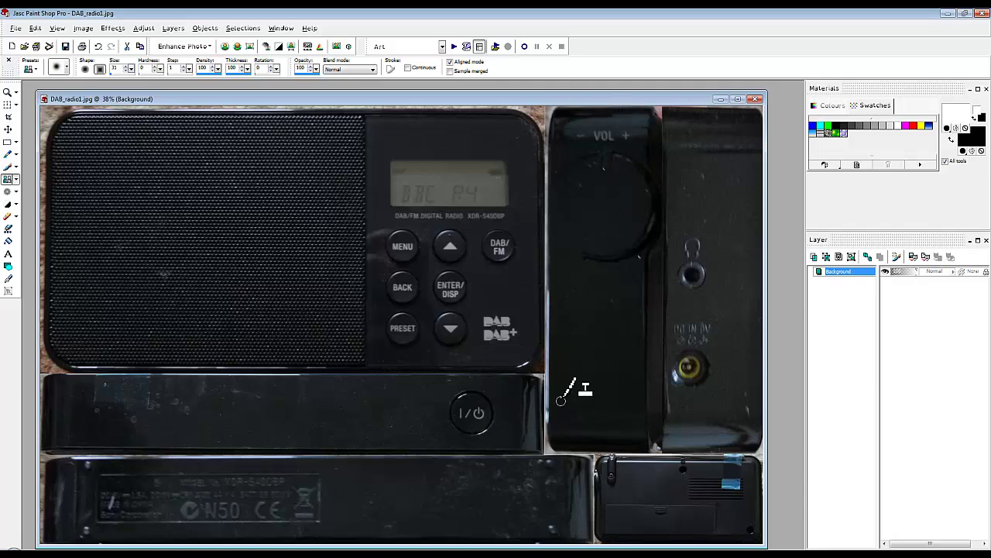
pyautogui.scroll(2, 542, 428)
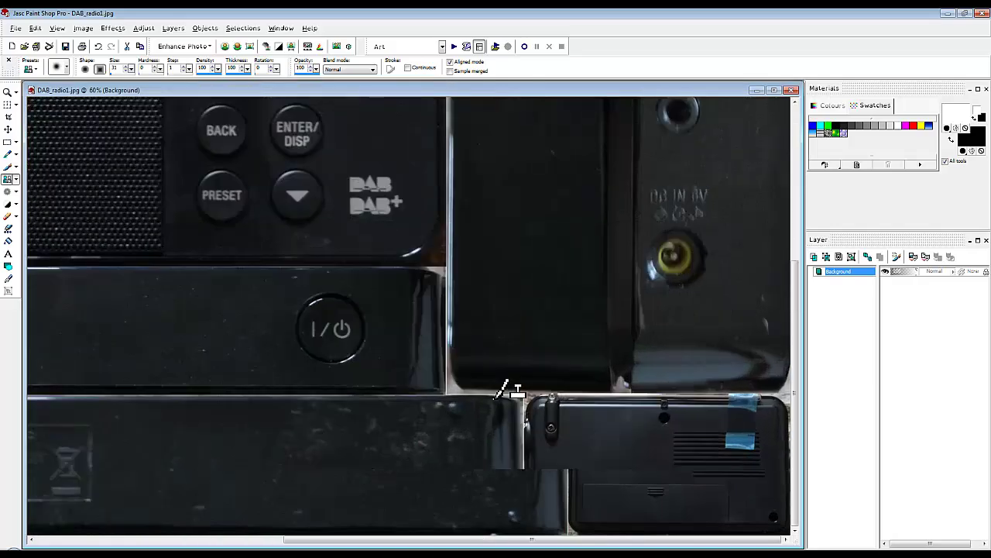
pyautogui.scroll(-3, 436, 274)
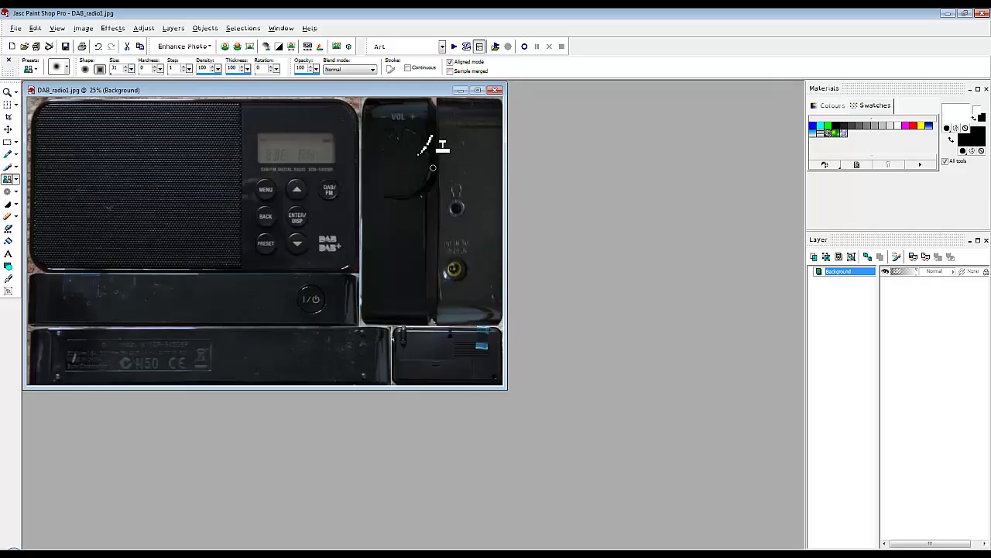
pyautogui.scroll(2, 313, 300)
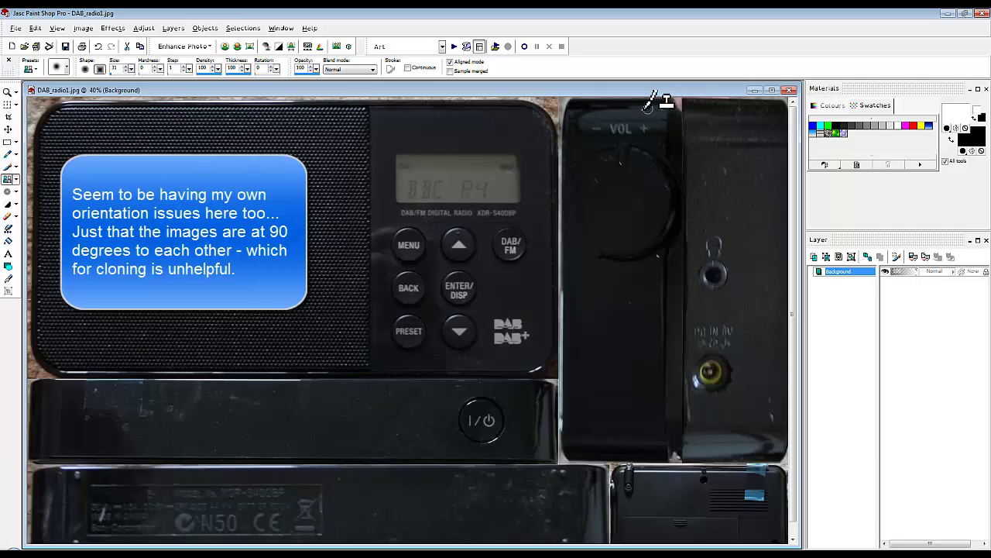
pyautogui.scroll(-2, 612, 182)
pyautogui.scroll(4, 535, 122)
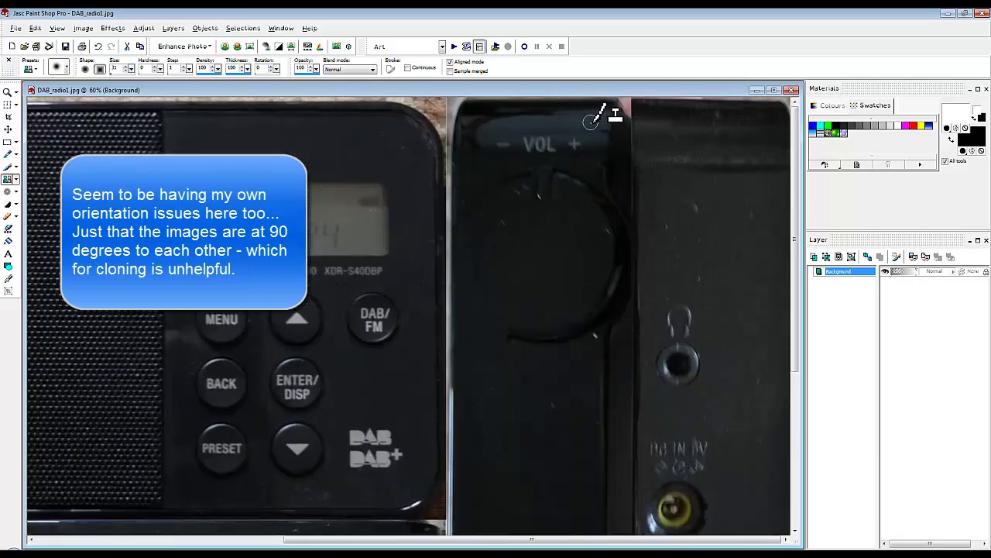
pyautogui.click(488, 118)
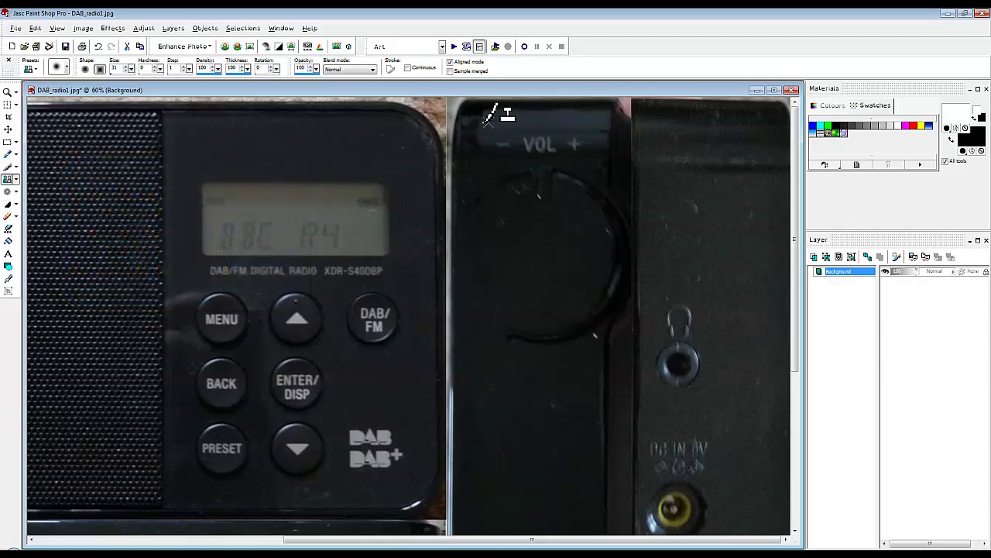
# - Save DAB_radio1.jpg and reload it as the radio's diffuse texture in OctaneRender
pyautogui.click(15, 28)
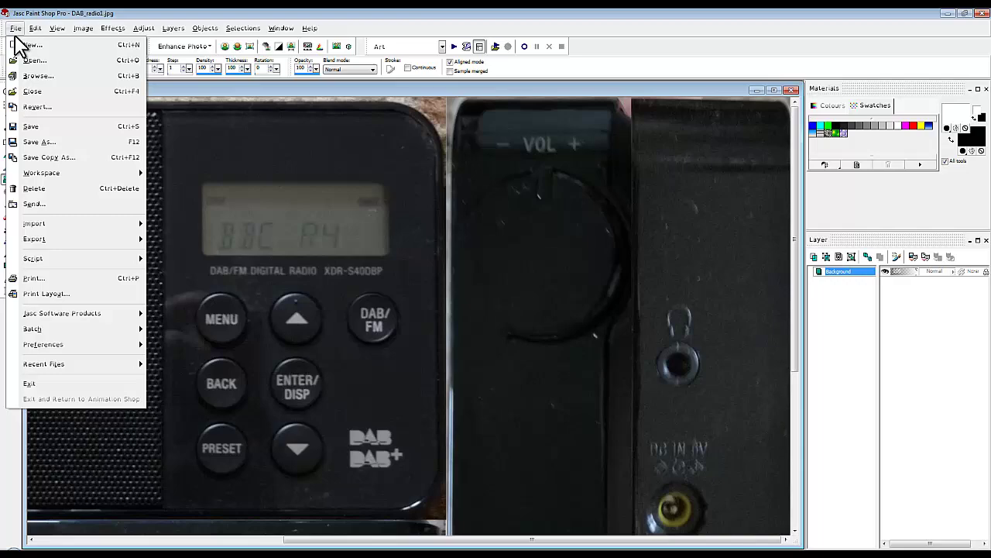
pyautogui.click(42, 126)
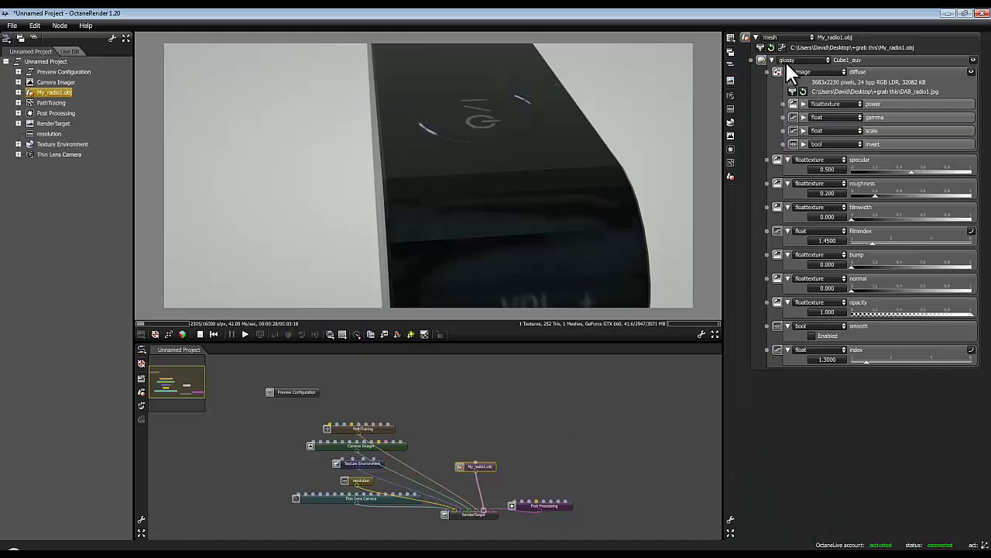
pyautogui.click(803, 91)
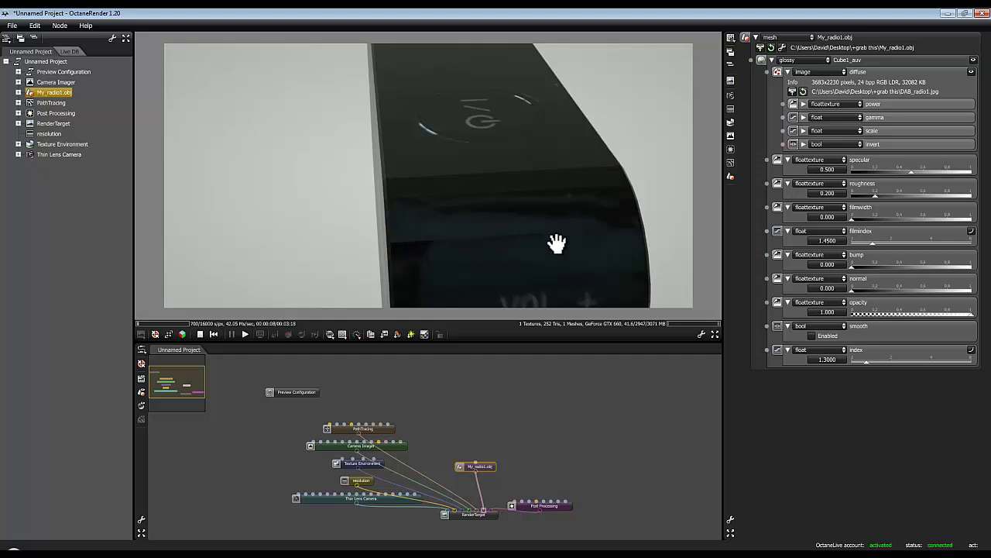
# - In Paint Shop Pro, clone the sheen above VOL sideways toward the outer casing corner and undo the last short stroke
pyautogui.click(414, 551)
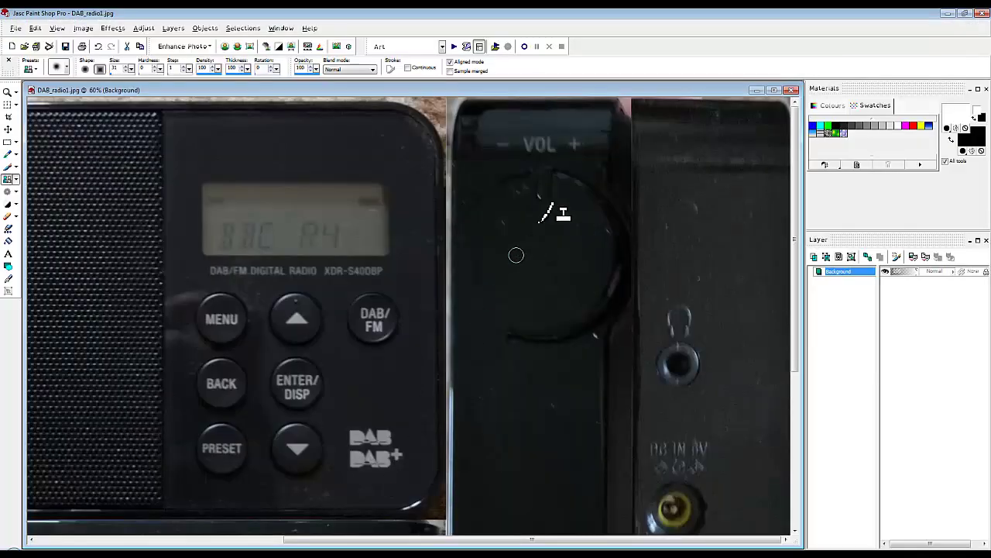
pyautogui.scroll(3, 526, 203)
pyautogui.rightClick(467, 138)
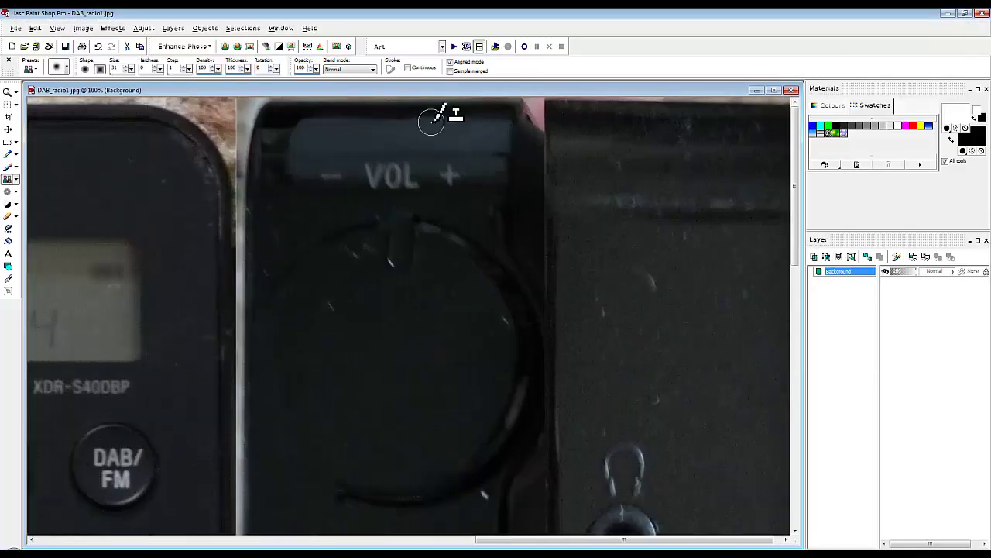
pyautogui.moveTo(431, 121)
pyautogui.mouseDown()
pyautogui.moveTo(280, 124)
pyautogui.moveTo(276, 138)
pyautogui.mouseUp()
pyautogui.rightClick(358, 134)
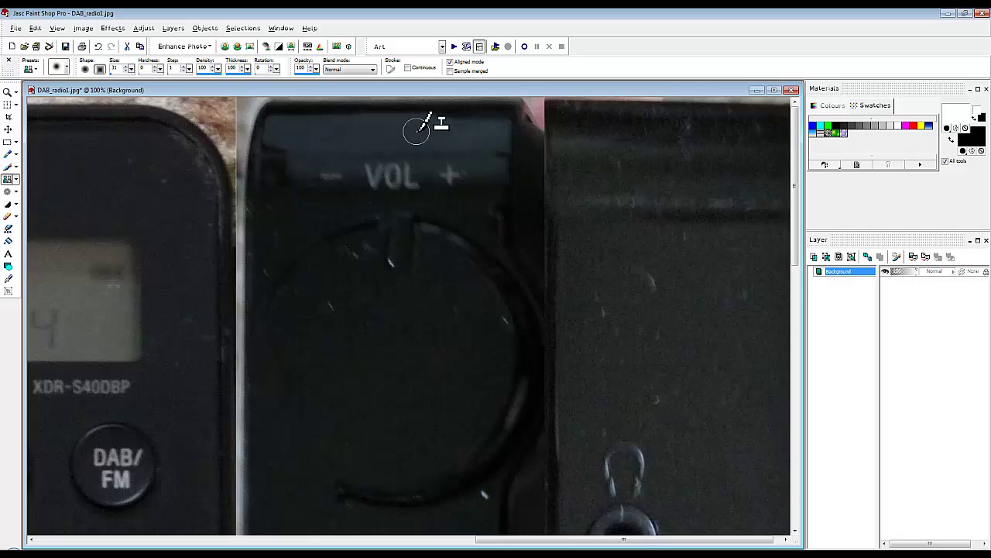
pyautogui.moveTo(447, 122)
pyautogui.mouseDown()
pyautogui.moveTo(460, 120)
pyautogui.moveTo(453, 123)
pyautogui.mouseUp()
pyautogui.hotkey('ctrl', 'z')
# - Examine the retouched sheen above VOL up close and compare it with the other casing photos in the texture
pyautogui.scroll(-4, 403, 188)
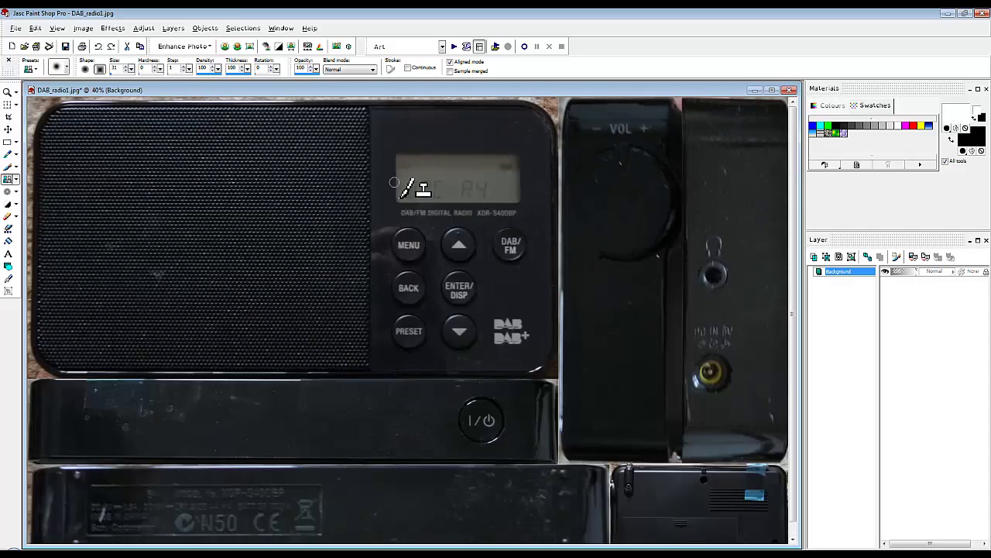
pyautogui.scroll(1, 474, 319)
pyautogui.scroll(-2, 474, 320)
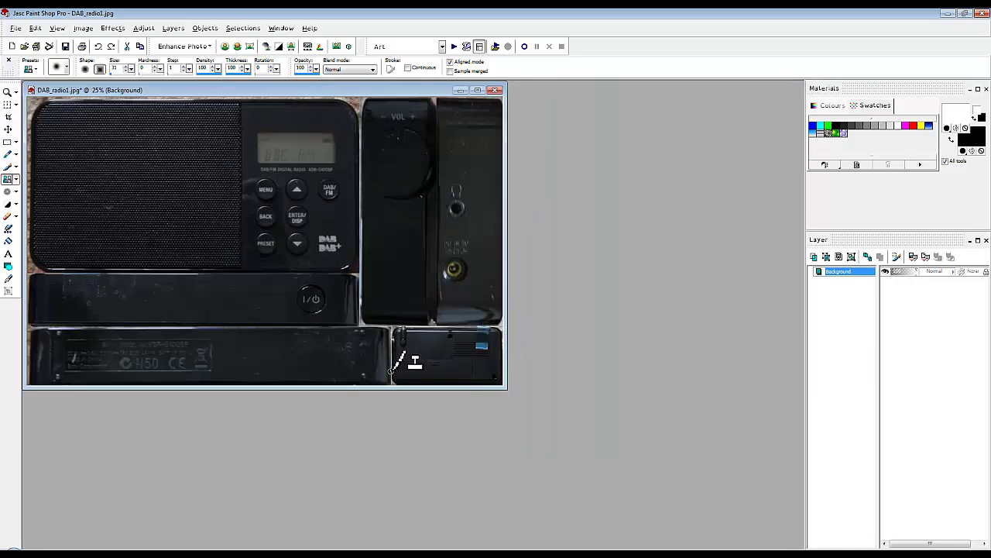
pyautogui.scroll(1, 357, 299)
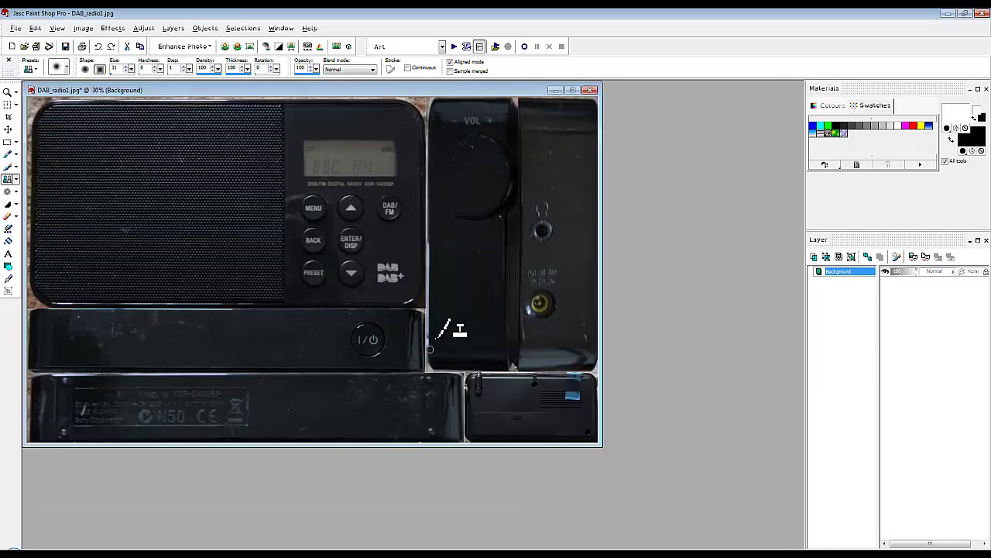
pyautogui.scroll(5, 443, 279)
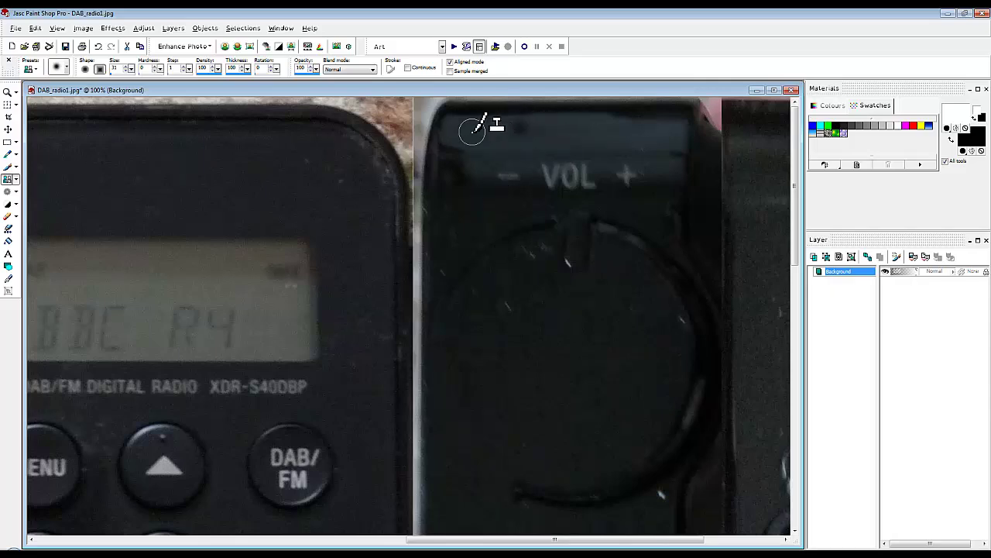
pyautogui.scroll(-5, 491, 323)
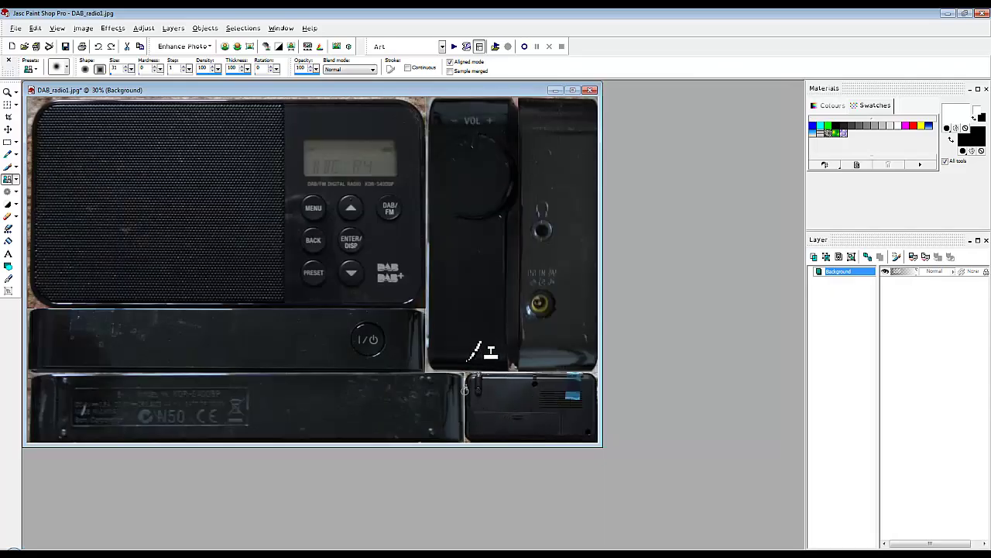
pyautogui.scroll(5, 467, 360)
pyautogui.scroll(-3, 529, 181)
pyautogui.scroll(1, 520, 185)
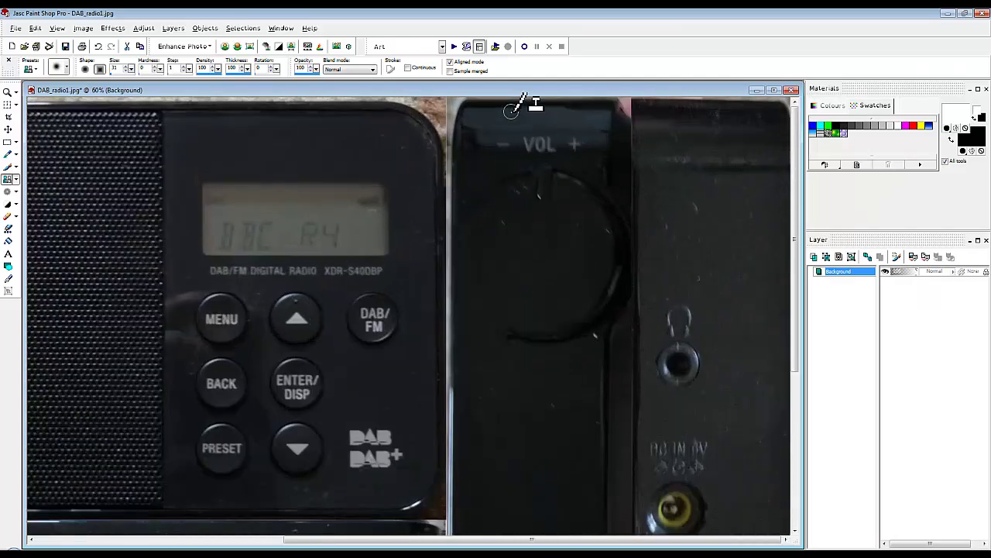
pyautogui.scroll(4, 503, 139)
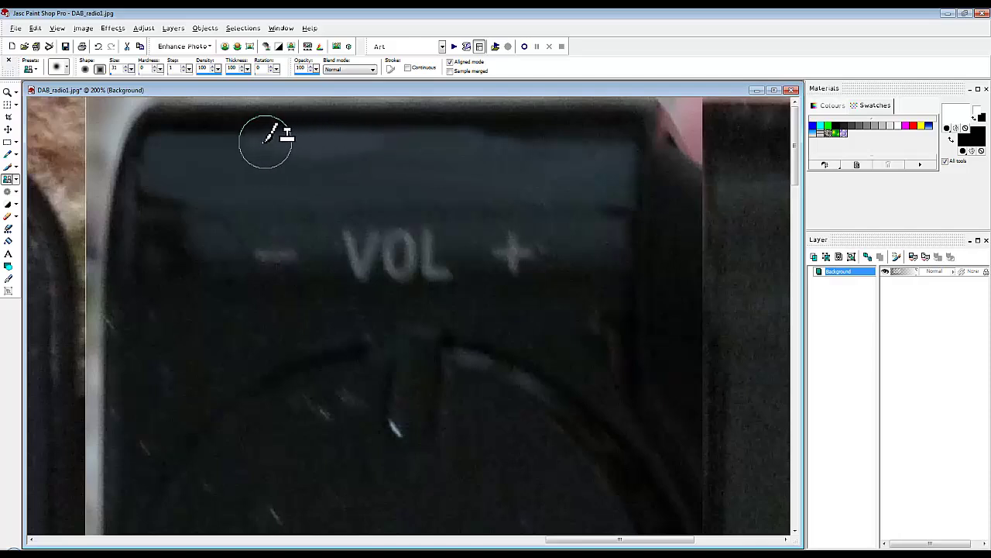
pyautogui.scroll(-5, 405, 199)
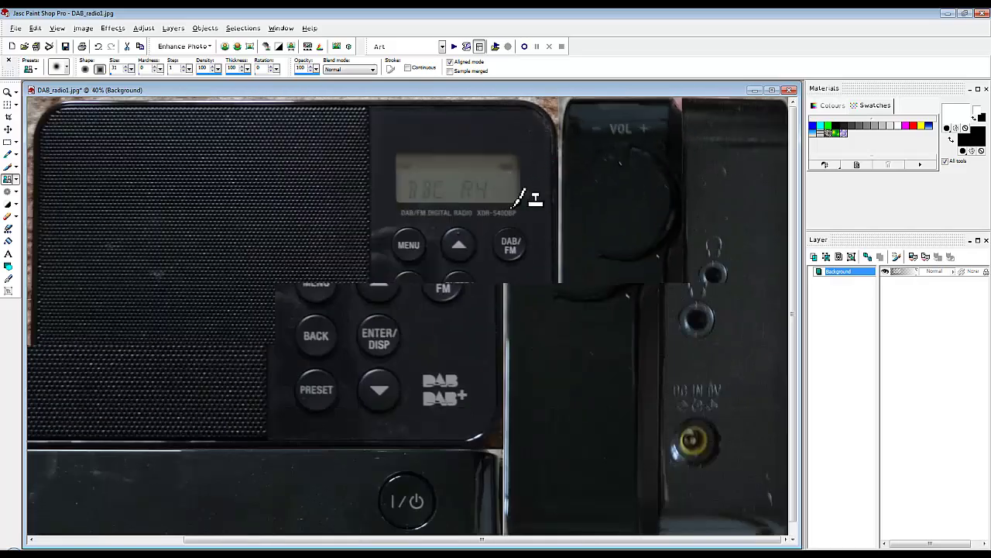
pyautogui.scroll(-1, 512, 207)
# - Save the retouched DAB_radio1.jpg and refresh the diffuse image in OctaneRender
pyautogui.click(15, 28)
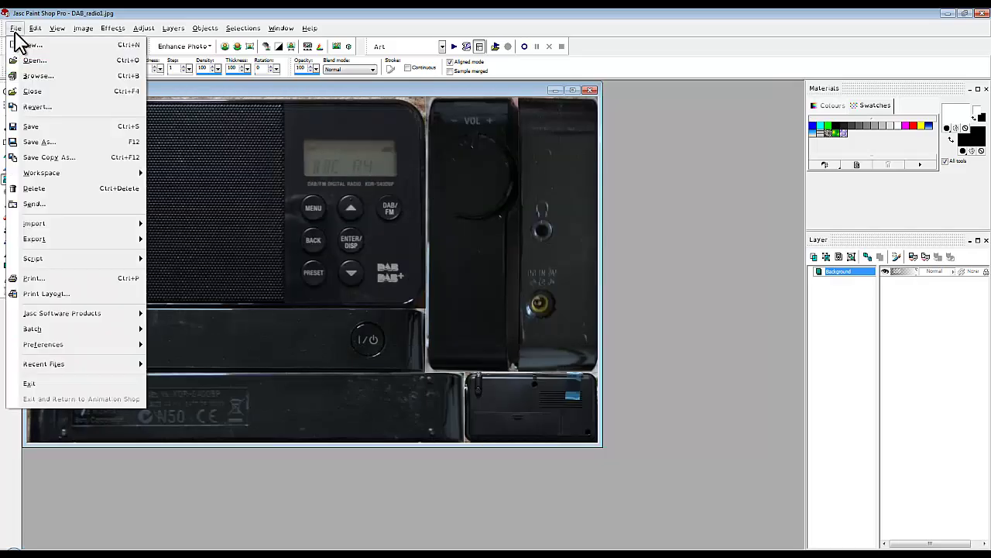
pyautogui.click(41, 124)
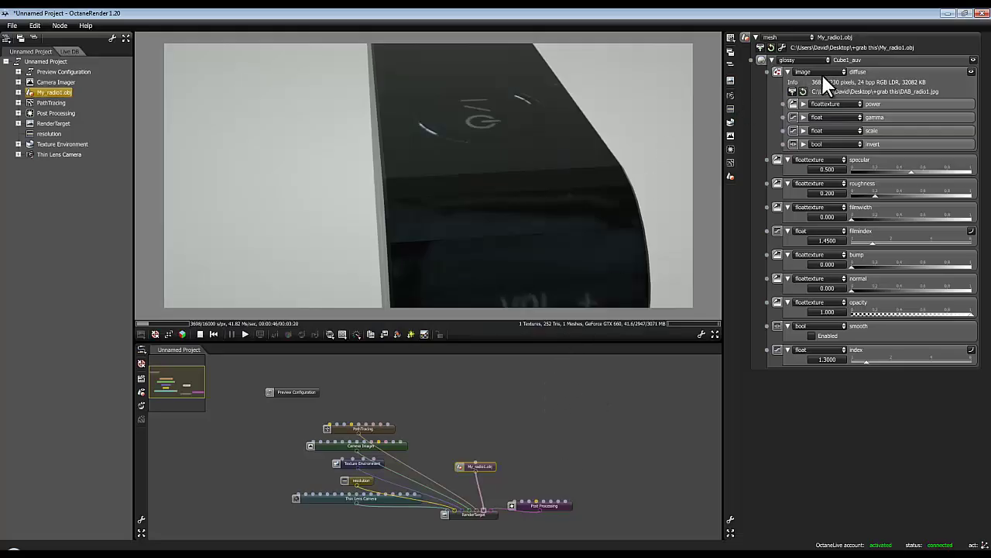
pyautogui.click(803, 90)
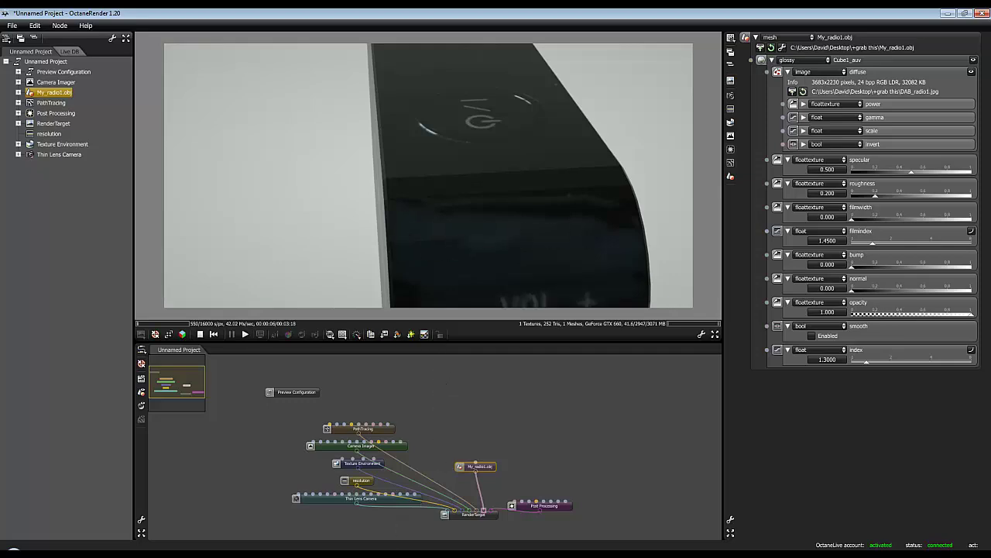
# - In Paint Shop Pro, clone the bluish sheen along the uneven upper edge above VOL to even it out
pyautogui.hotkey('alt', 'Tab')
pyautogui.scroll(7, 468, 123)
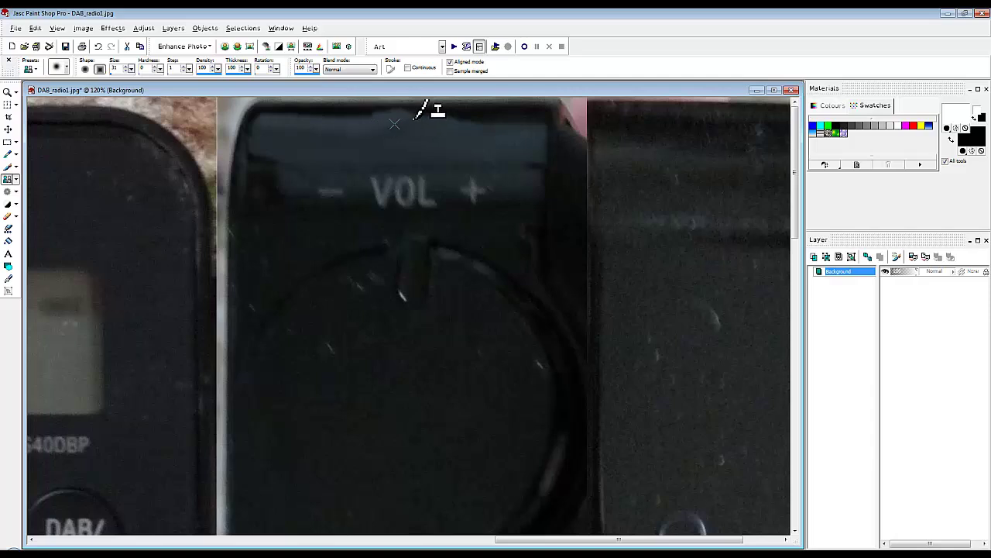
pyautogui.press('ctrl')
pyautogui.press('ctrl')
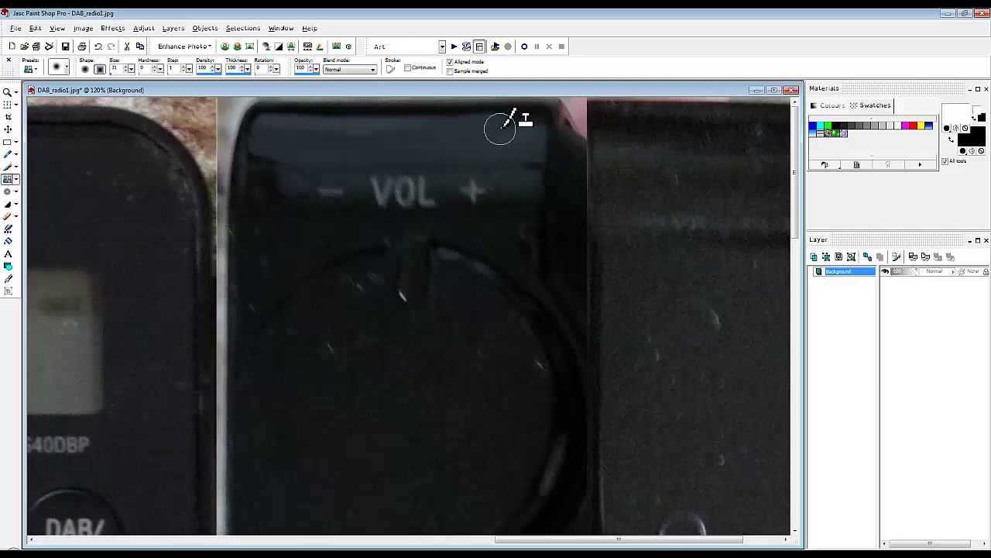
pyautogui.click(527, 126)
pyautogui.click(514, 124)
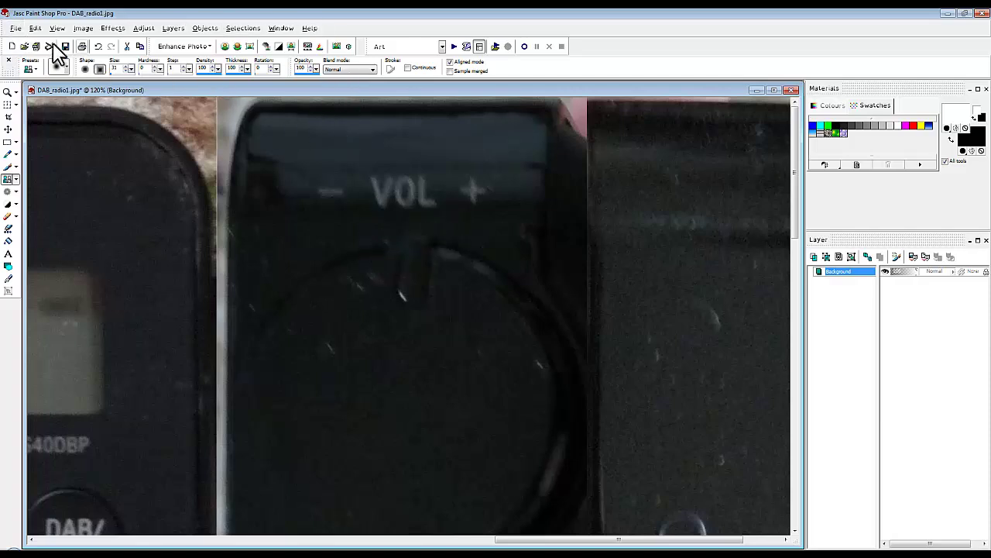
# - Save the cloned edge in DAB_radio1.jpg and reload the diffuse texture in OctaneRender
pyautogui.click(15, 28)
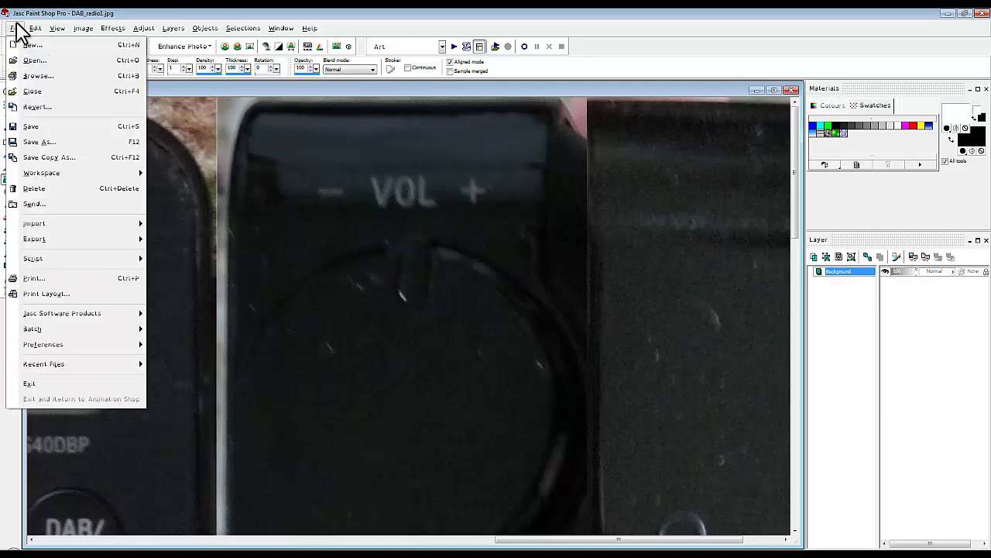
pyautogui.click(33, 128)
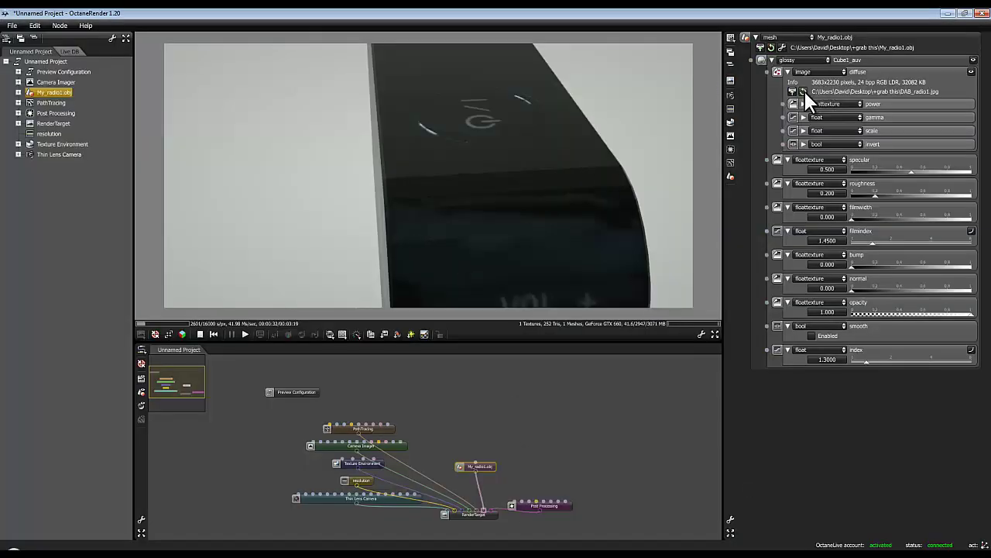
pyautogui.click(803, 92)
# - Inspect the textured radio's front, volume-dial end and back in the render view
pyautogui.moveTo(616, 232); pyautogui.dragTo(533, 252)
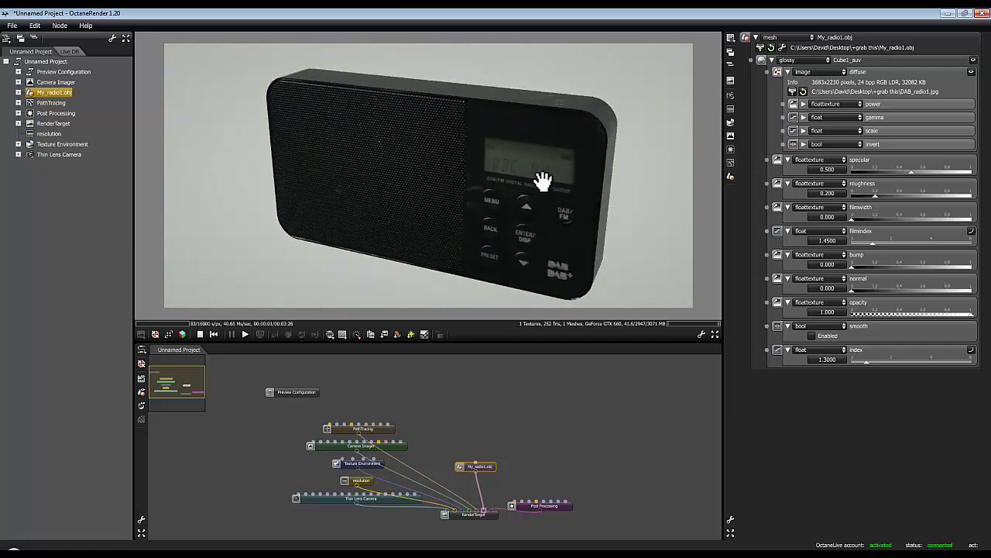
pyautogui.moveTo(569, 171); pyautogui.dragTo(500, 171)
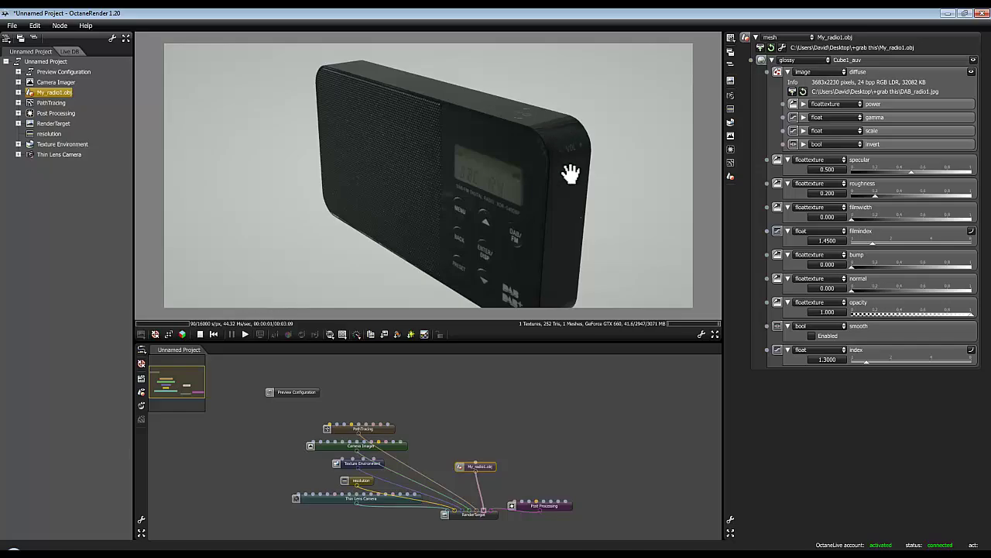
pyautogui.moveTo(570, 174); pyautogui.dragTo(369, 148)
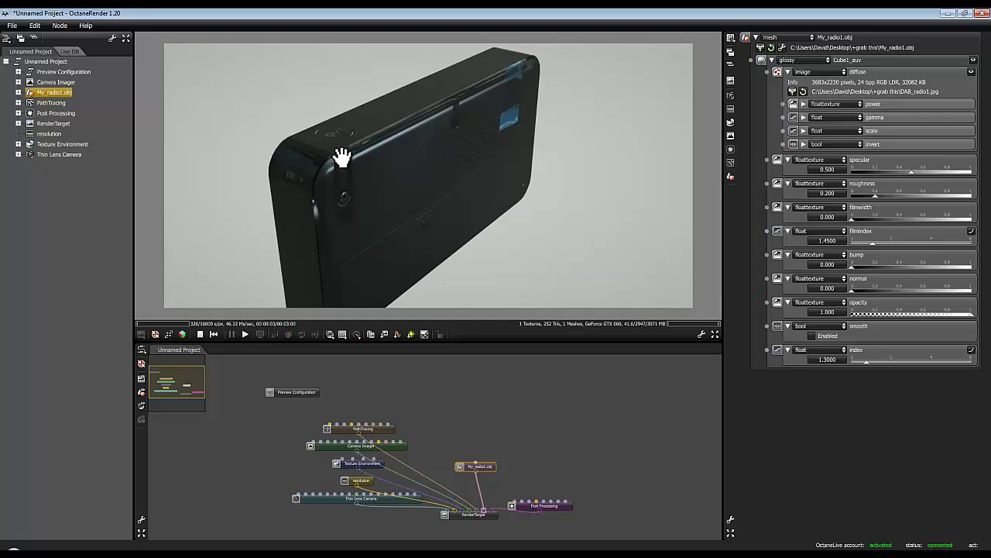
pyautogui.moveTo(364, 185); pyautogui.dragTo(618, 207)
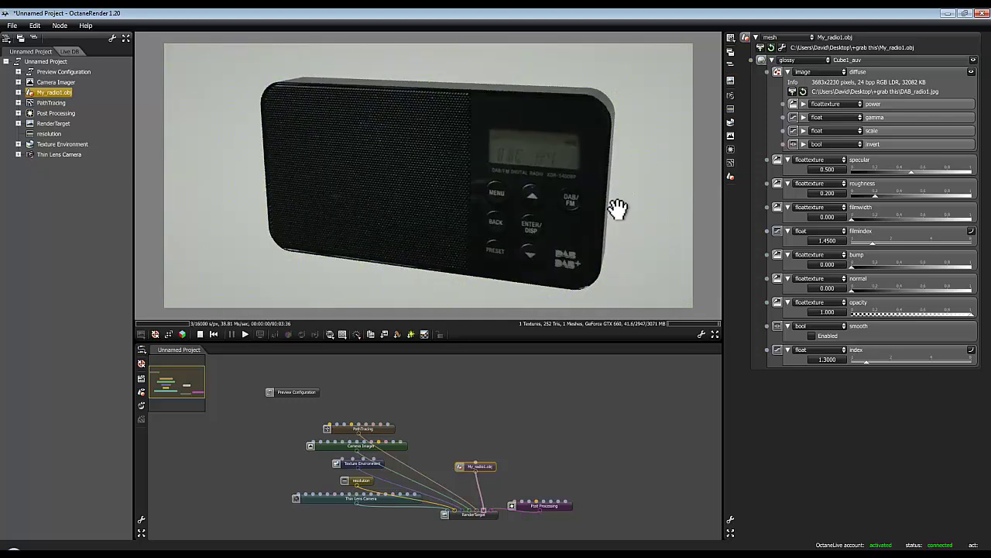
pyautogui.moveTo(531, 199); pyautogui.dragTo(500, 232)
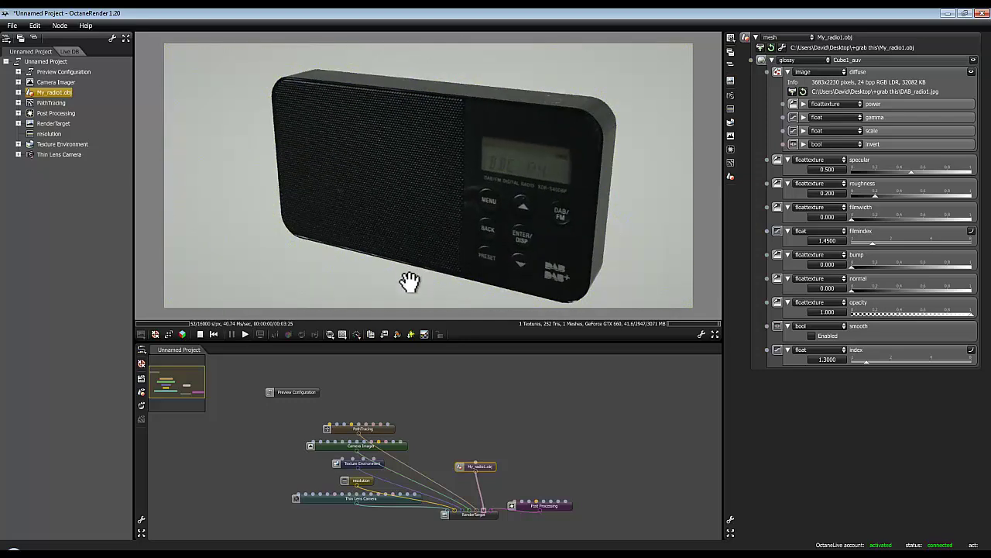